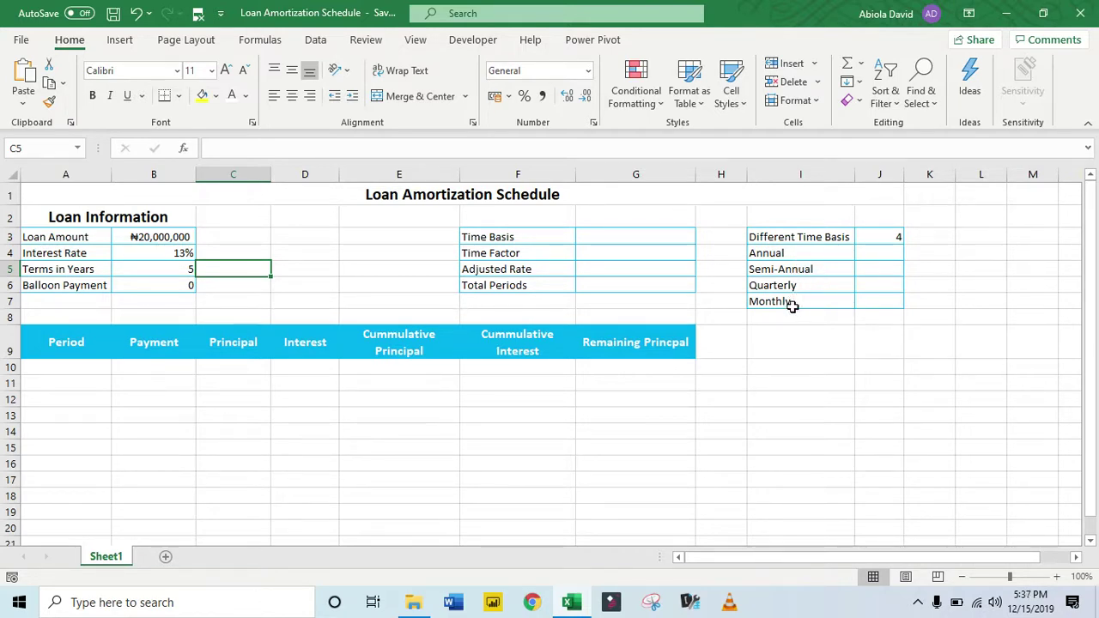
Draw a Form Controls combo box across cell G3 beside the Time Basis label.
click(585, 234)
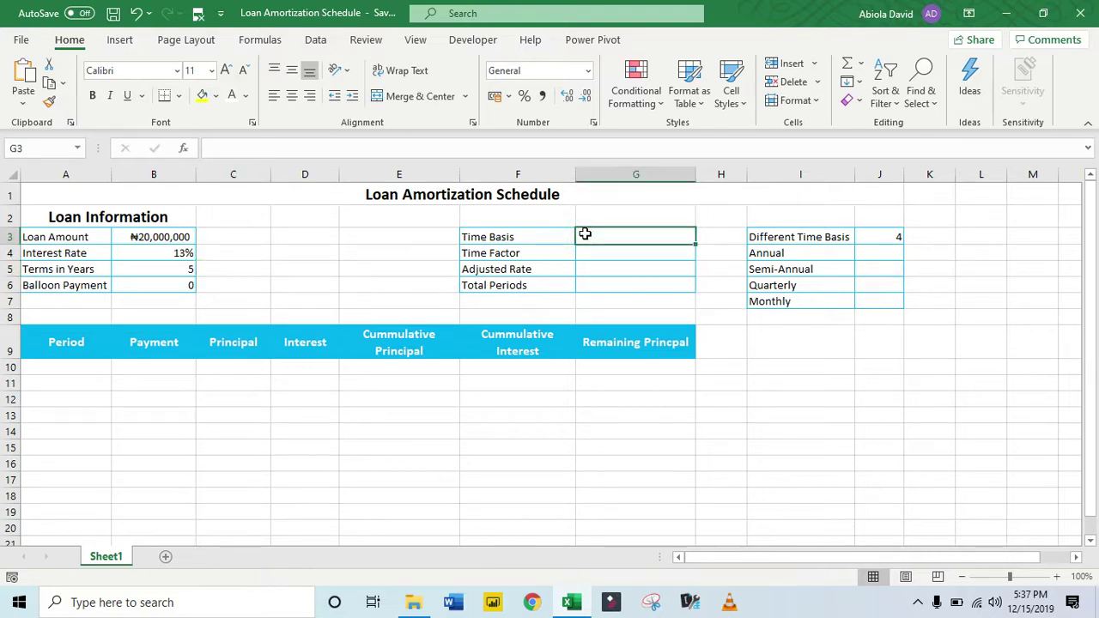
click(471, 43)
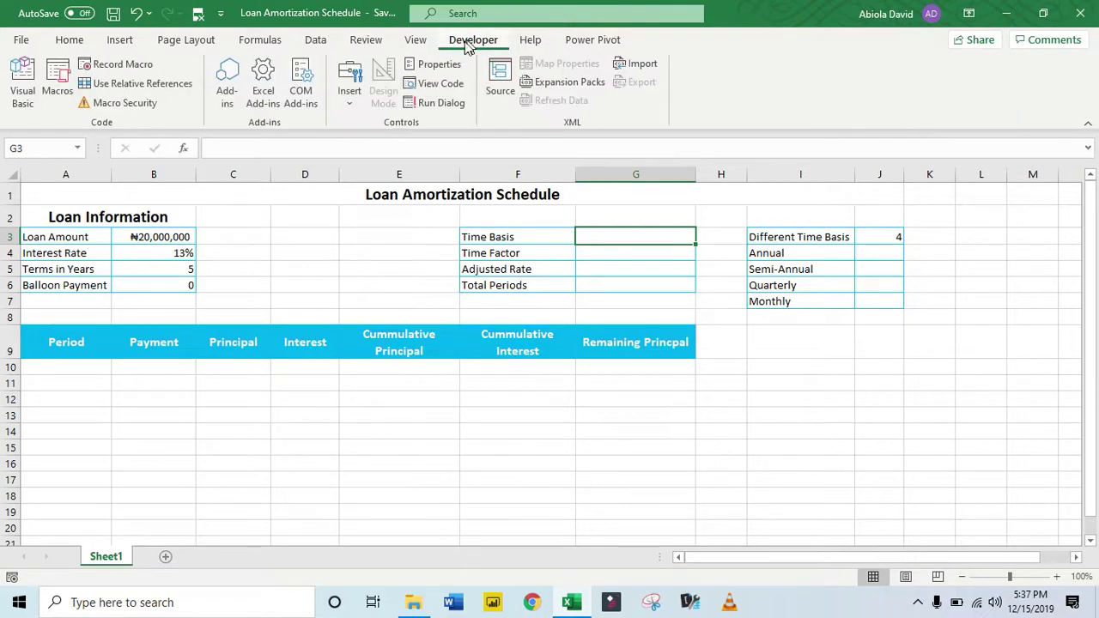
click(351, 101)
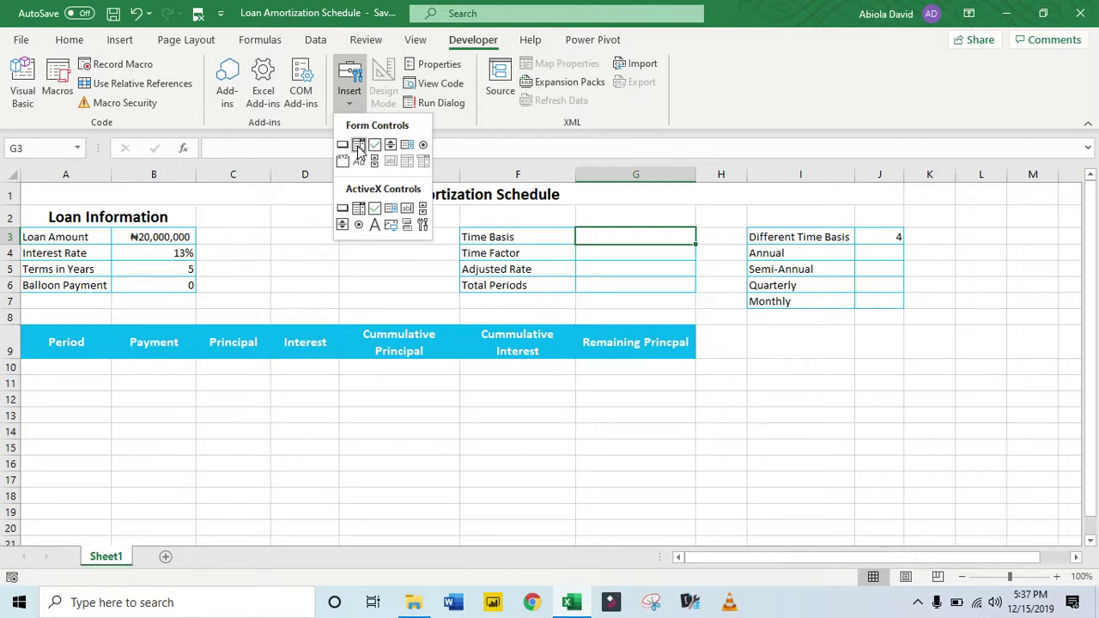
click(358, 146)
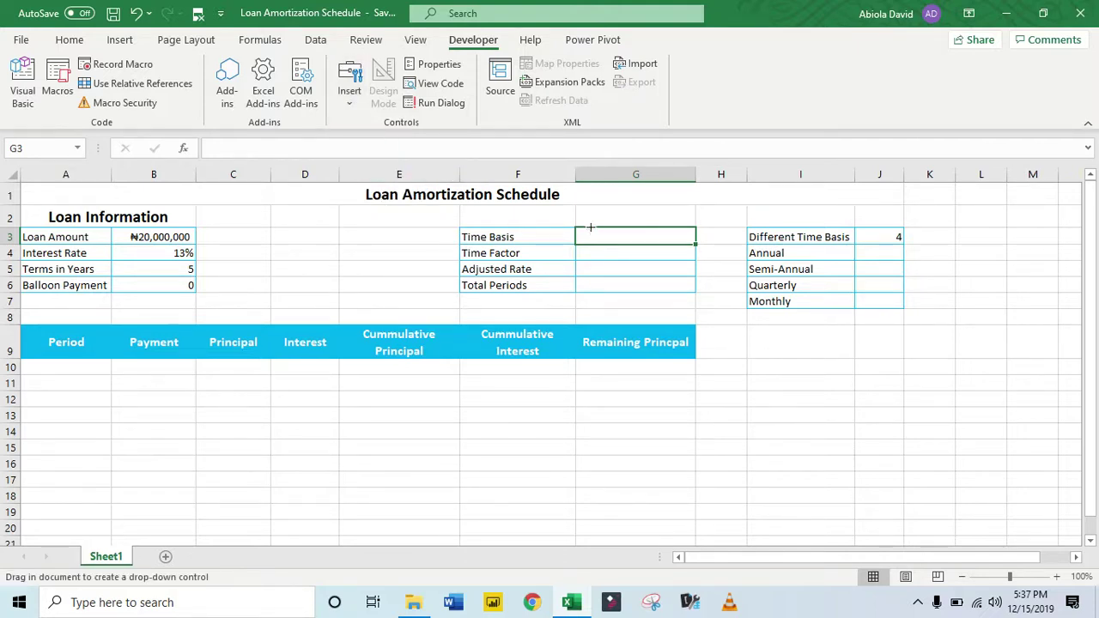
drag(590, 227, 684, 245)
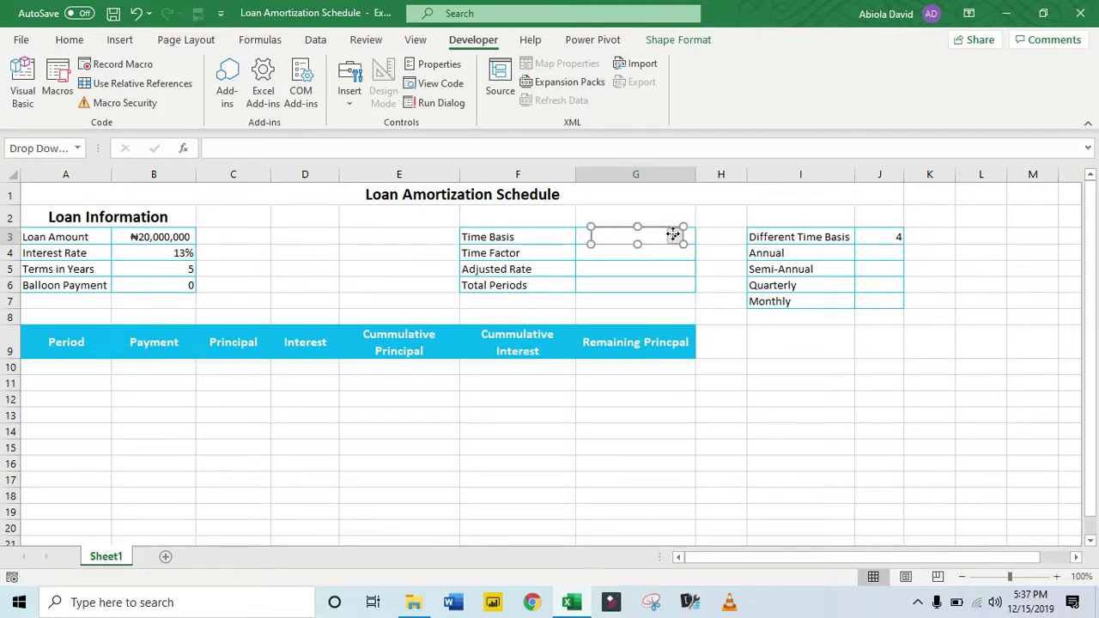
right_click(676, 239)
click(735, 385)
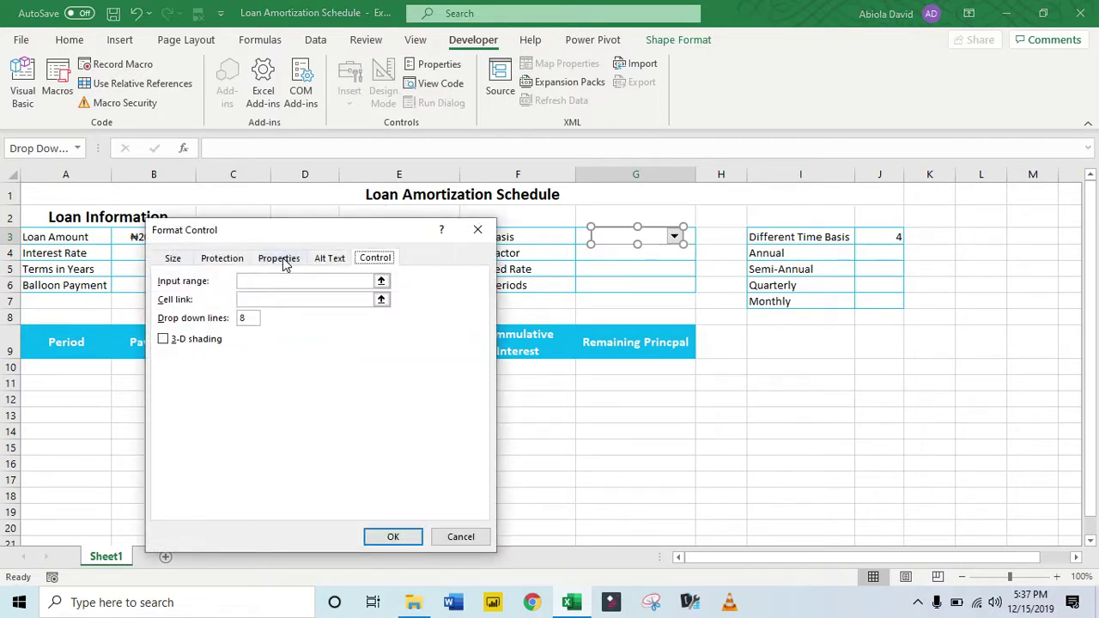
Make the drop-down list I4:I7 and link to J3, with 3-D shading and fixed position.
click(283, 261)
click(169, 329)
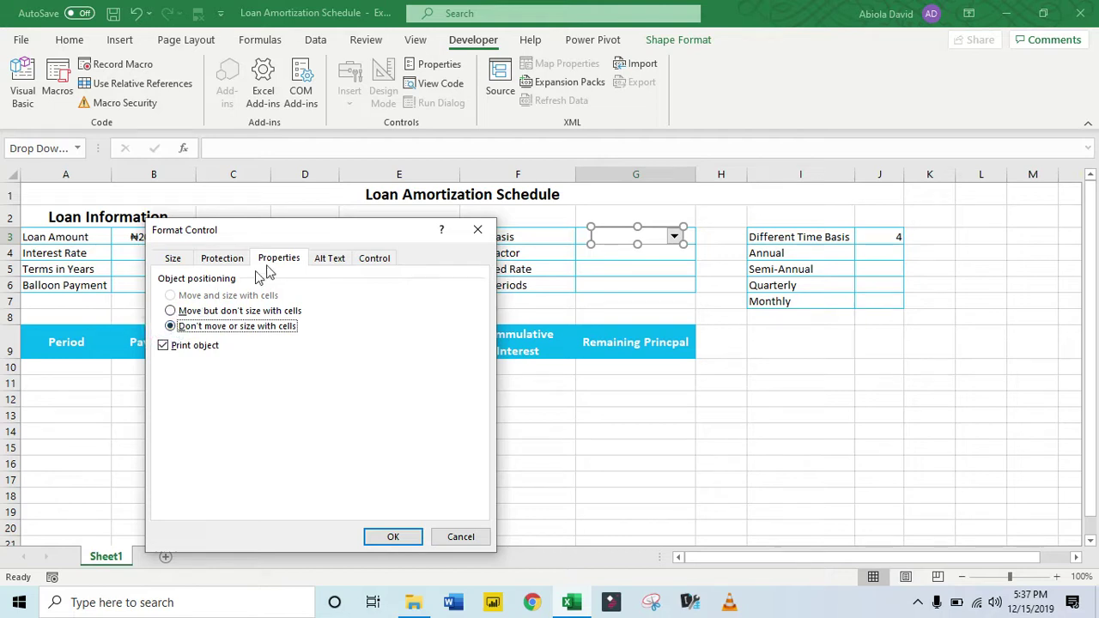
click(375, 261)
click(310, 280)
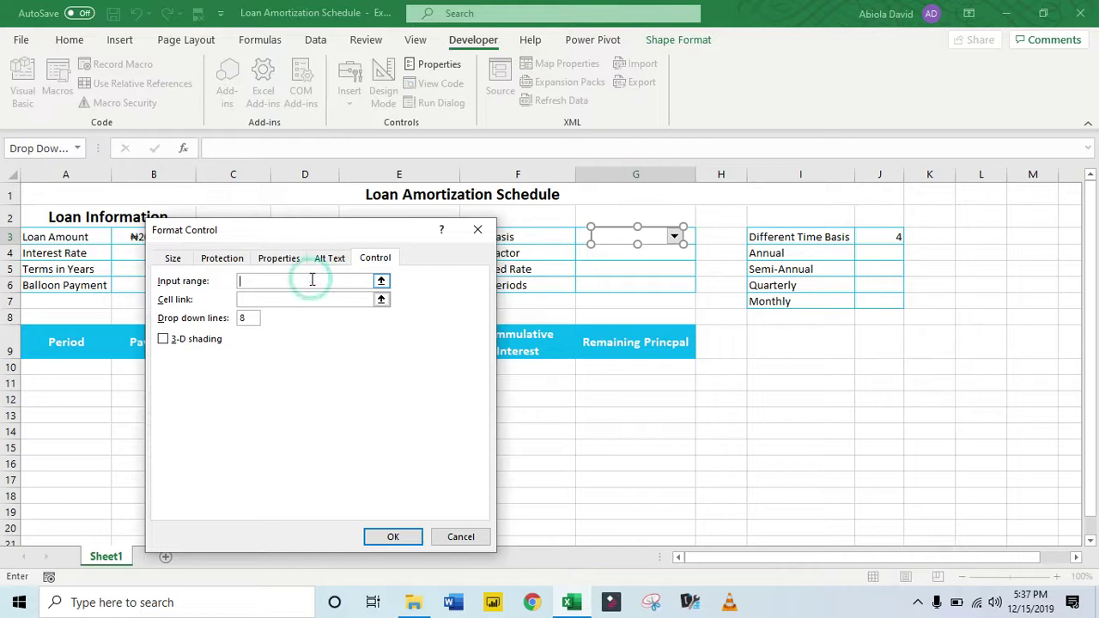
drag(764, 253, 781, 300)
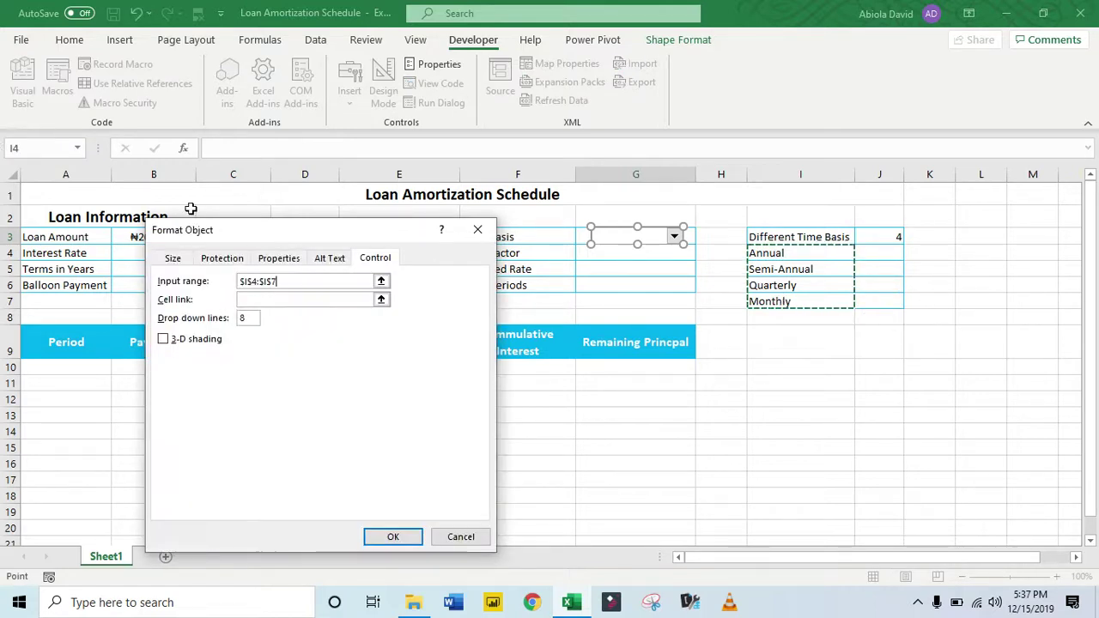
click(324, 299)
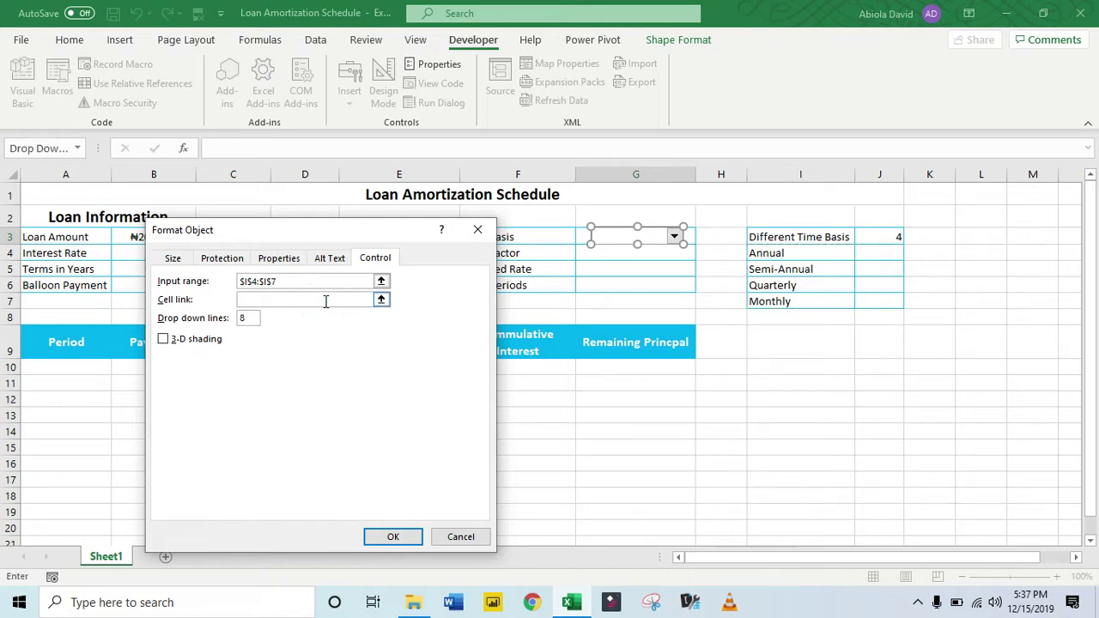
click(878, 240)
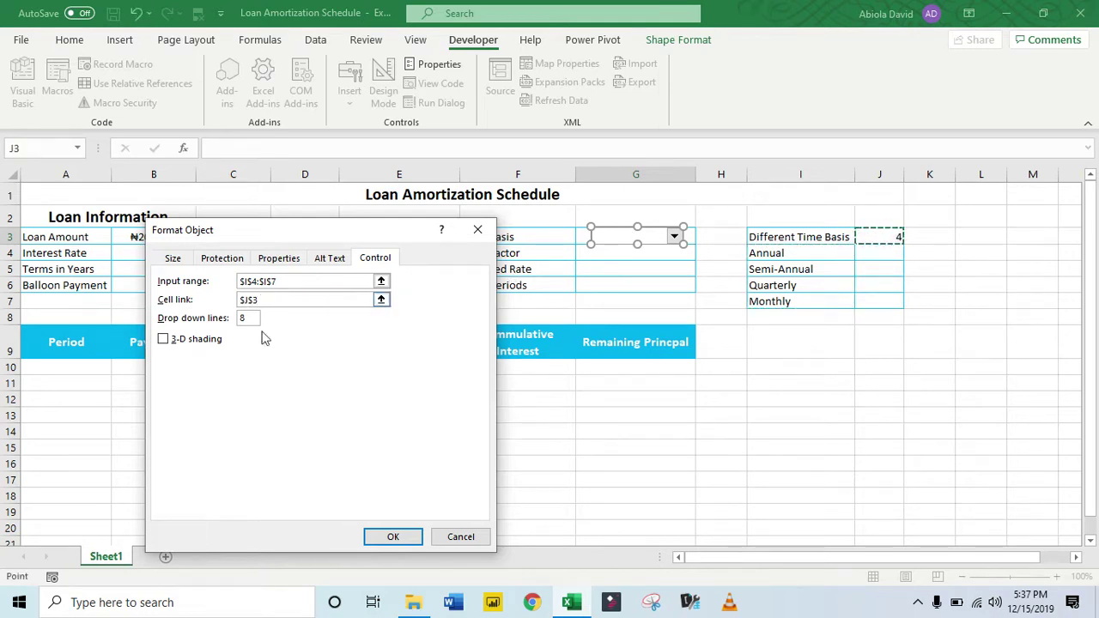
click(164, 341)
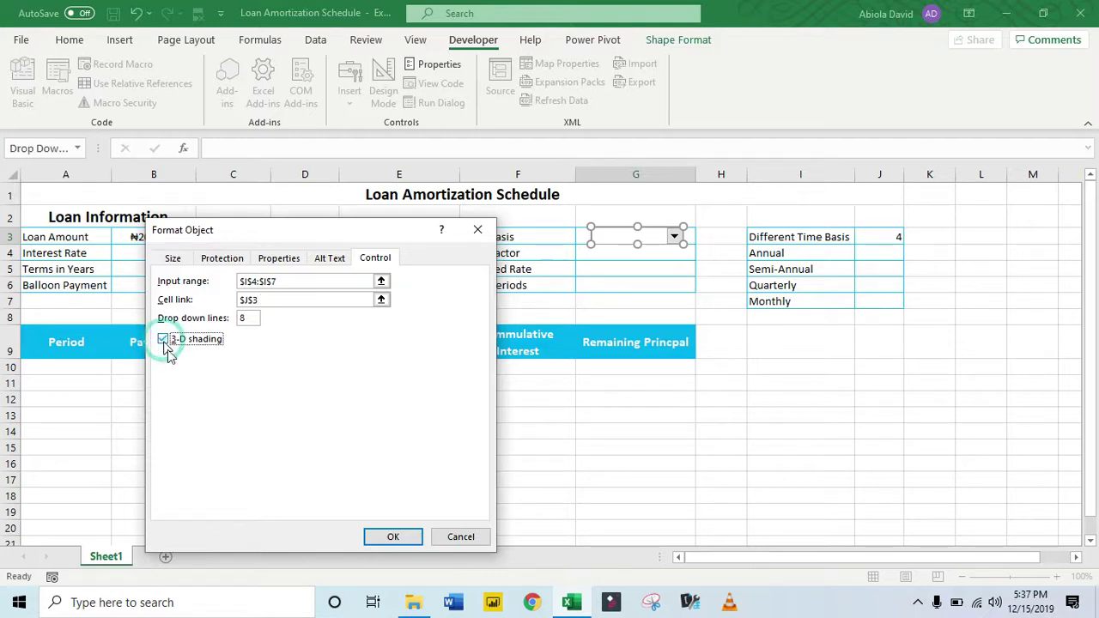
click(393, 537)
click(874, 399)
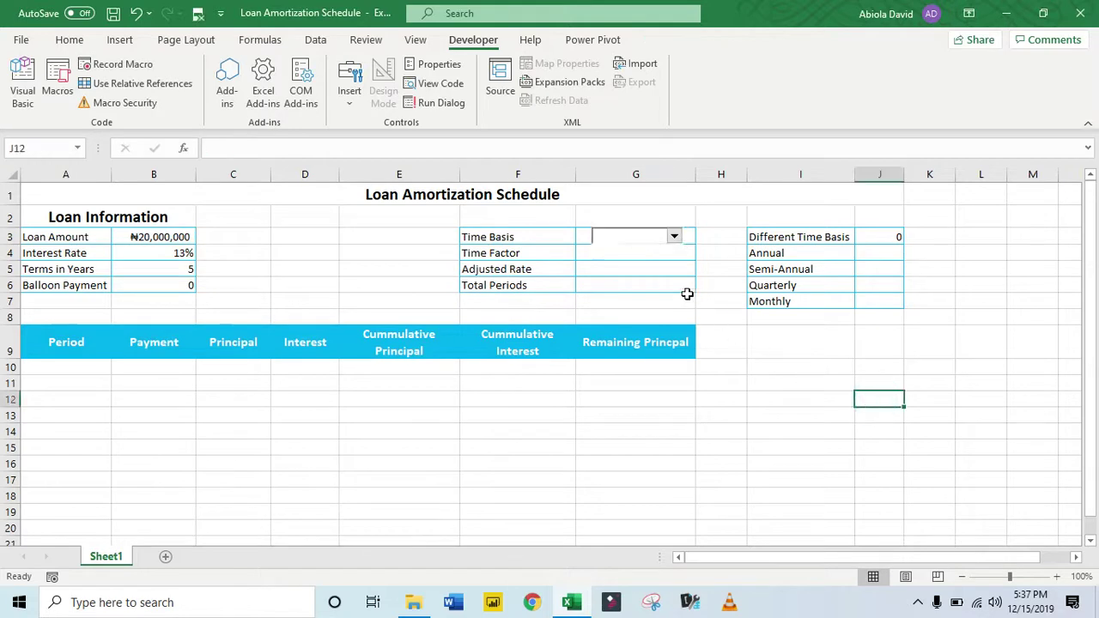
Enter =CHOOSE($J$3,1,2,4,12) in G4 as the Time Factor formula.
click(673, 238)
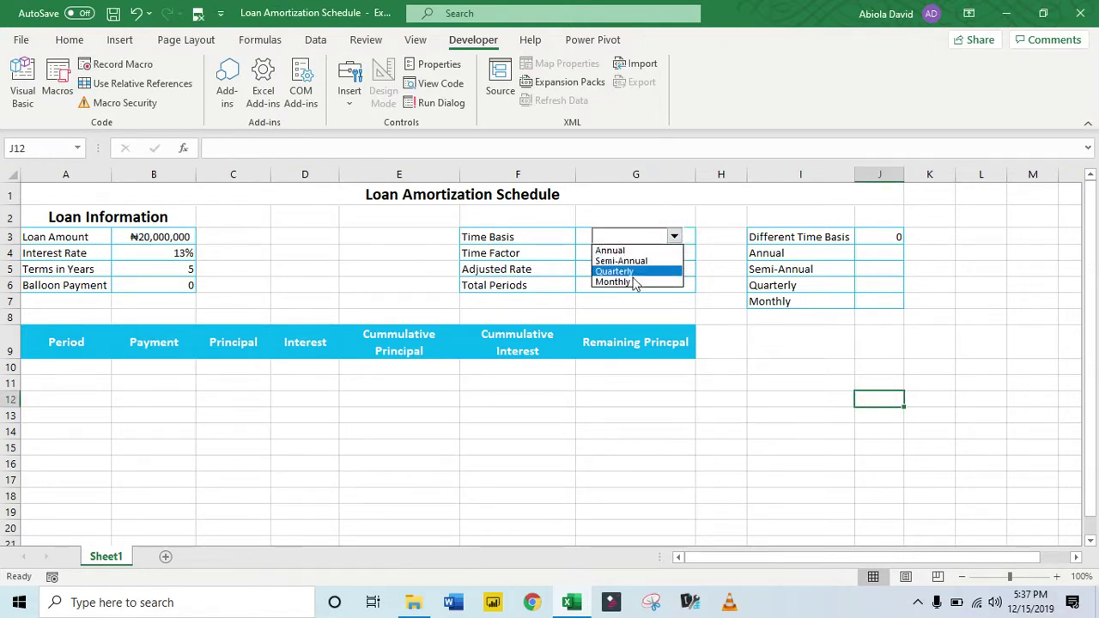
click(738, 339)
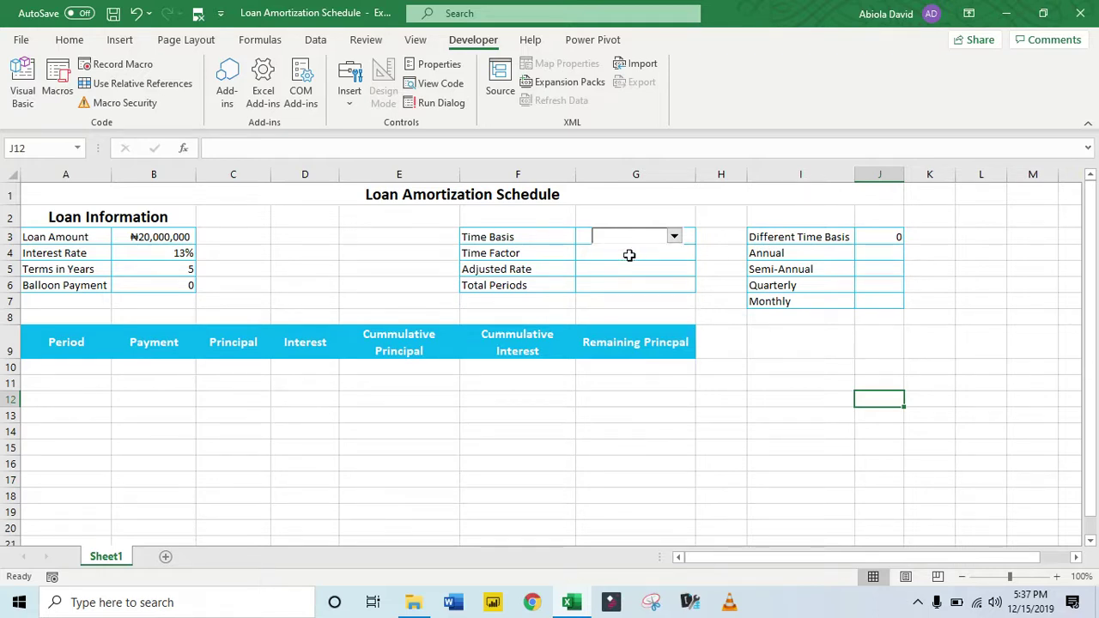
click(629, 255)
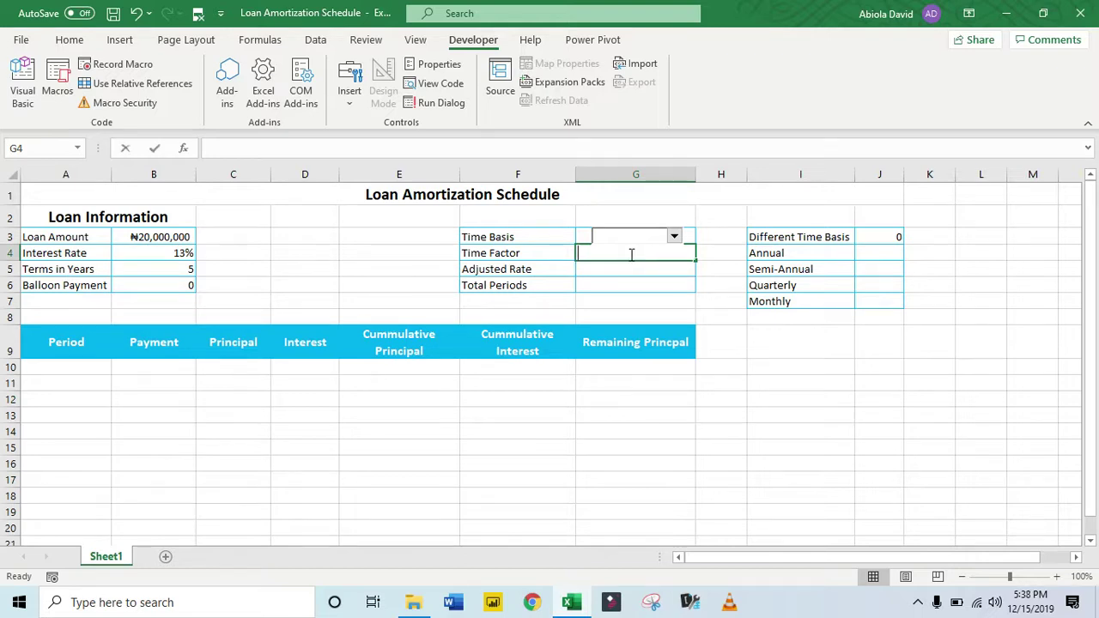
text(=cho)
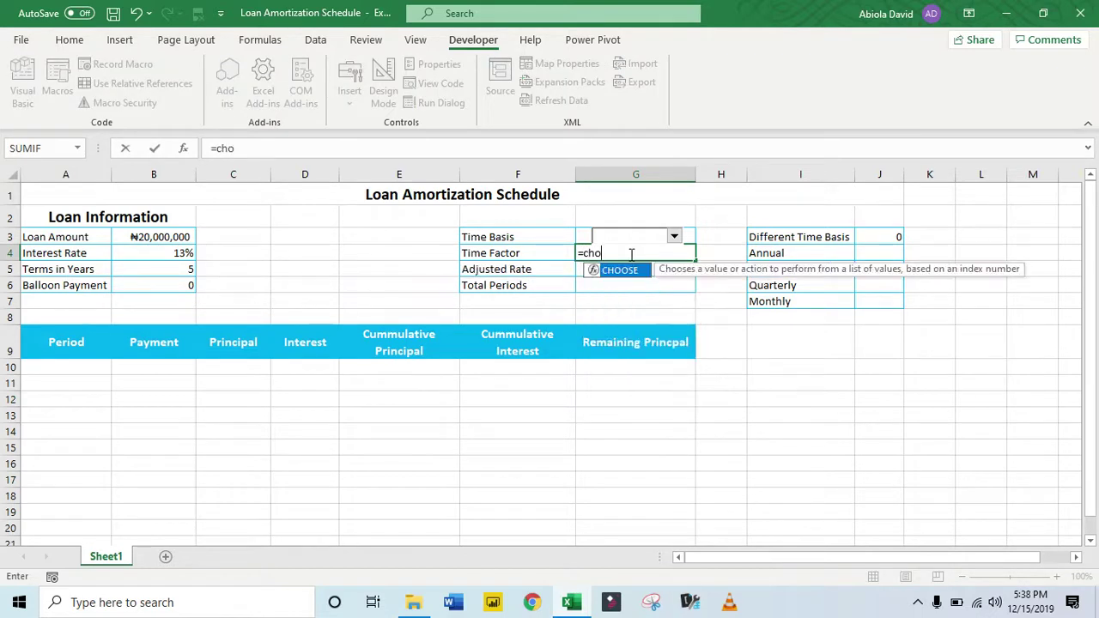
key(Tab)
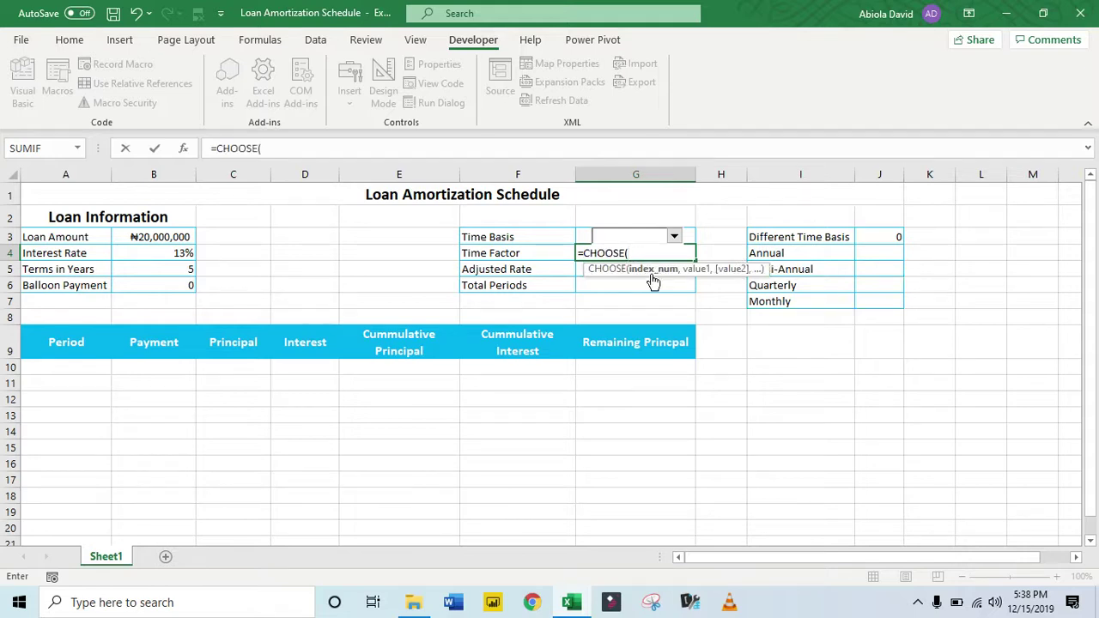
click(881, 241)
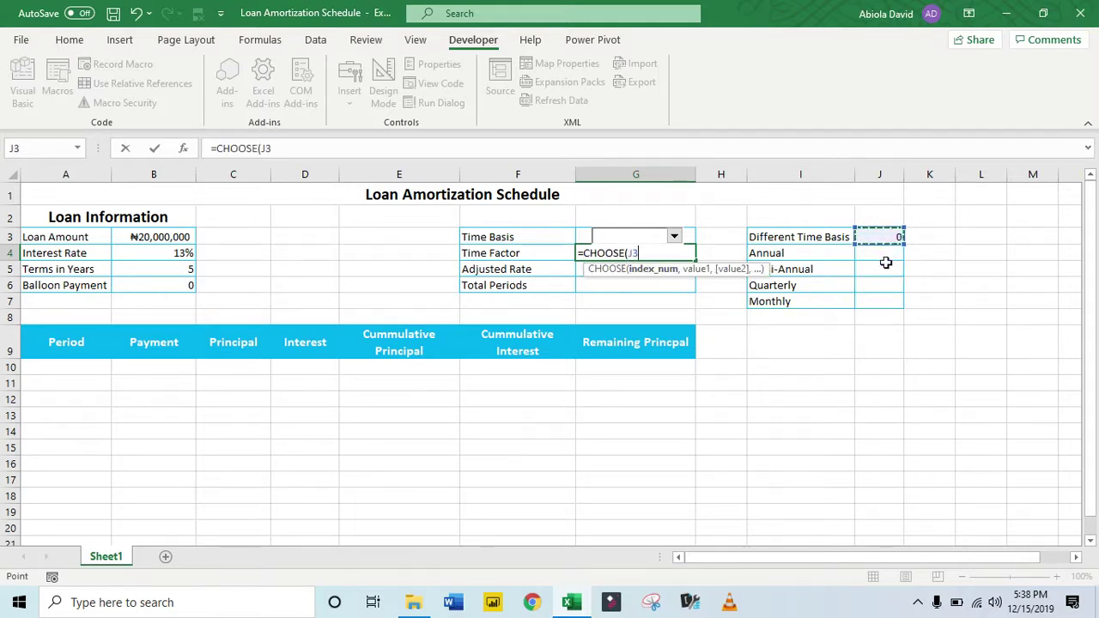
key(F4)
text(,)
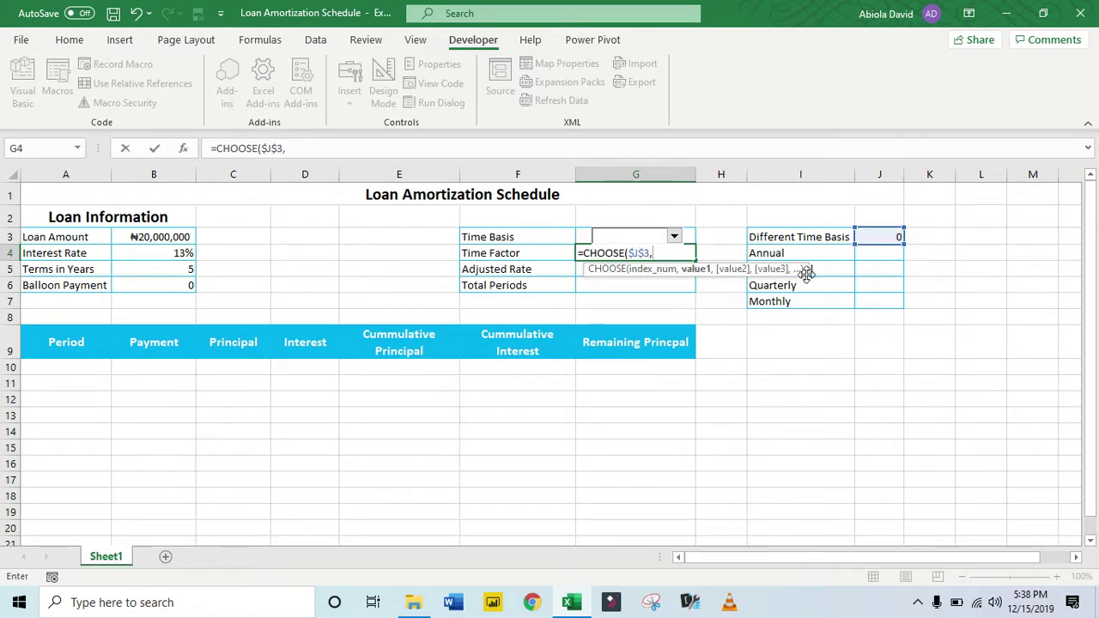
text(1,2,)
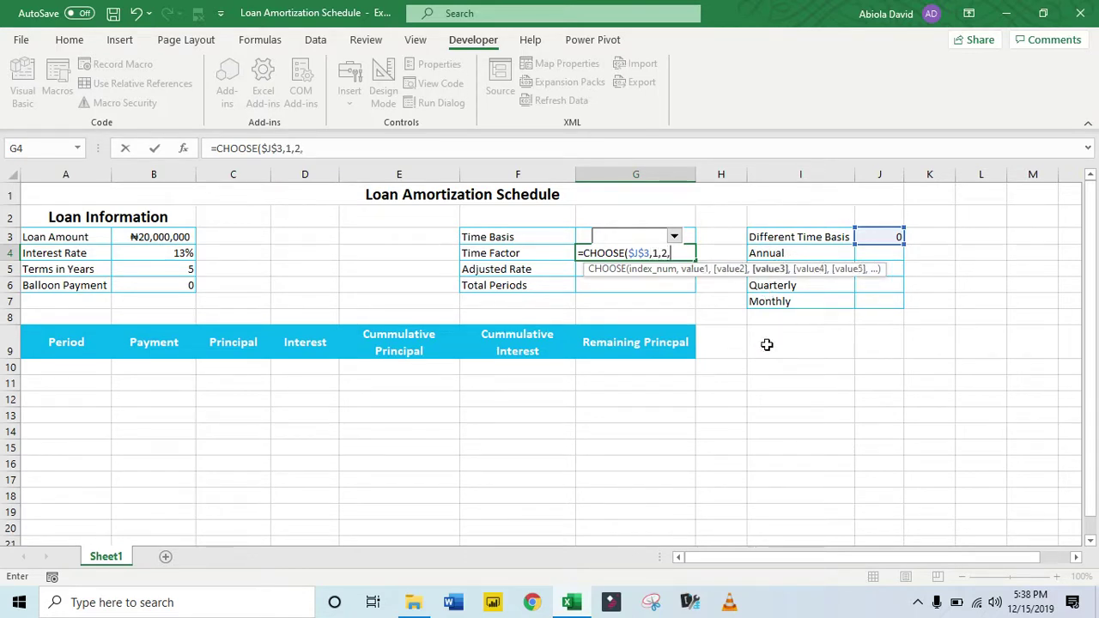
text(4,12)
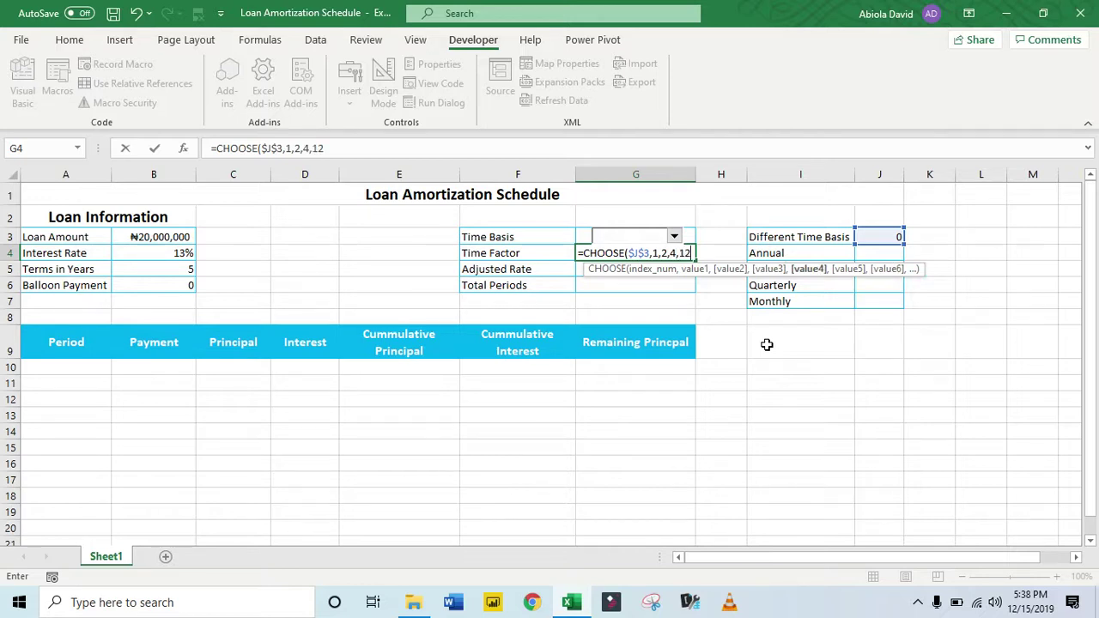
text())
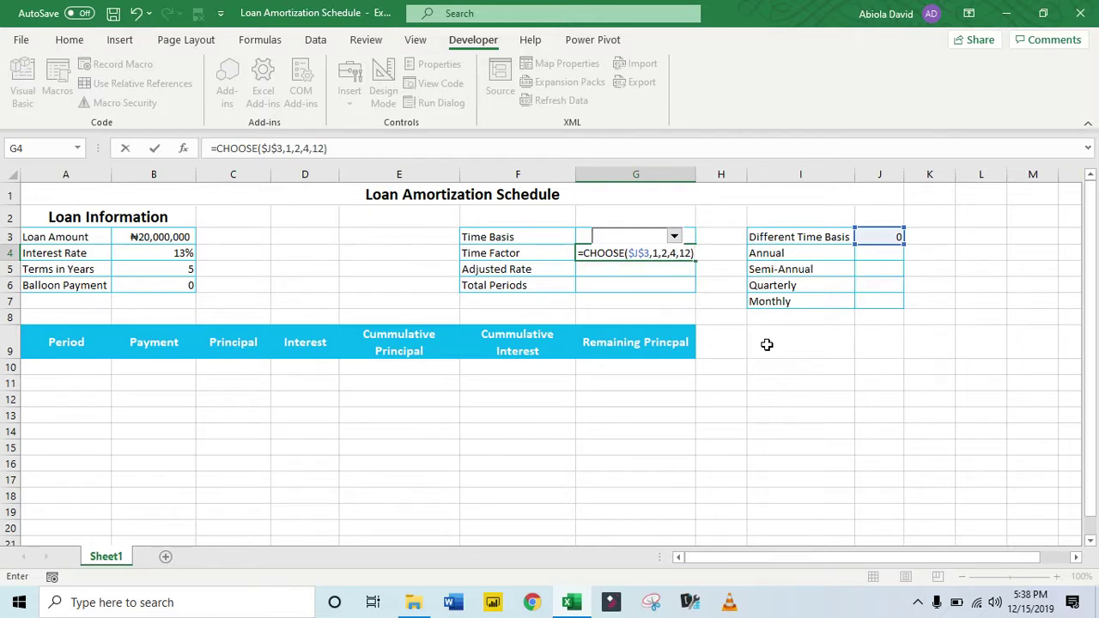
key(ctrl+Return)
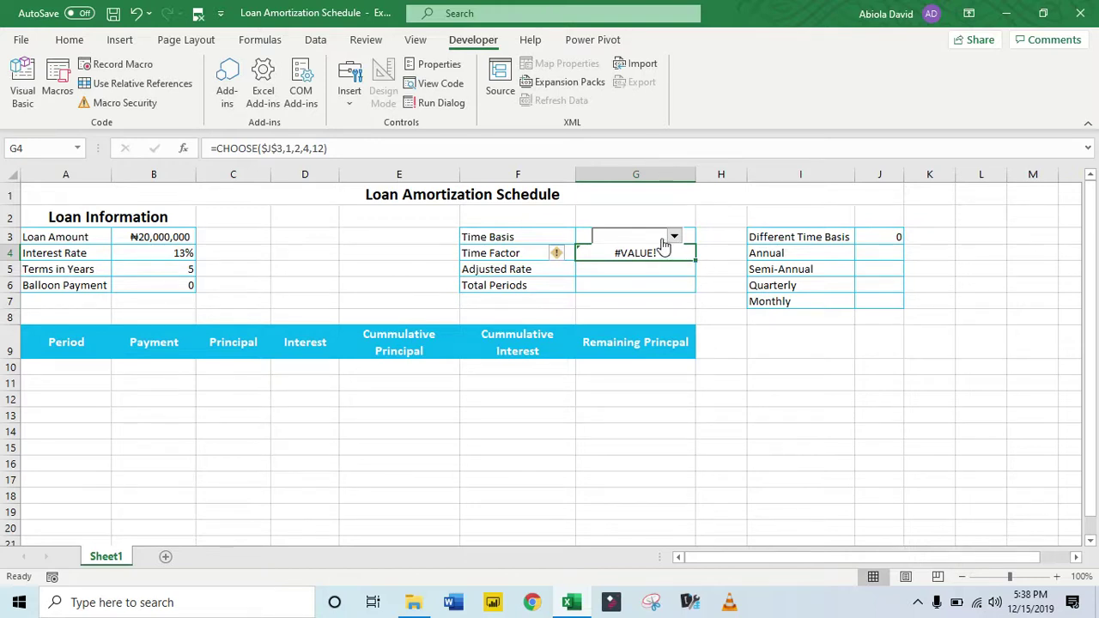
click(675, 237)
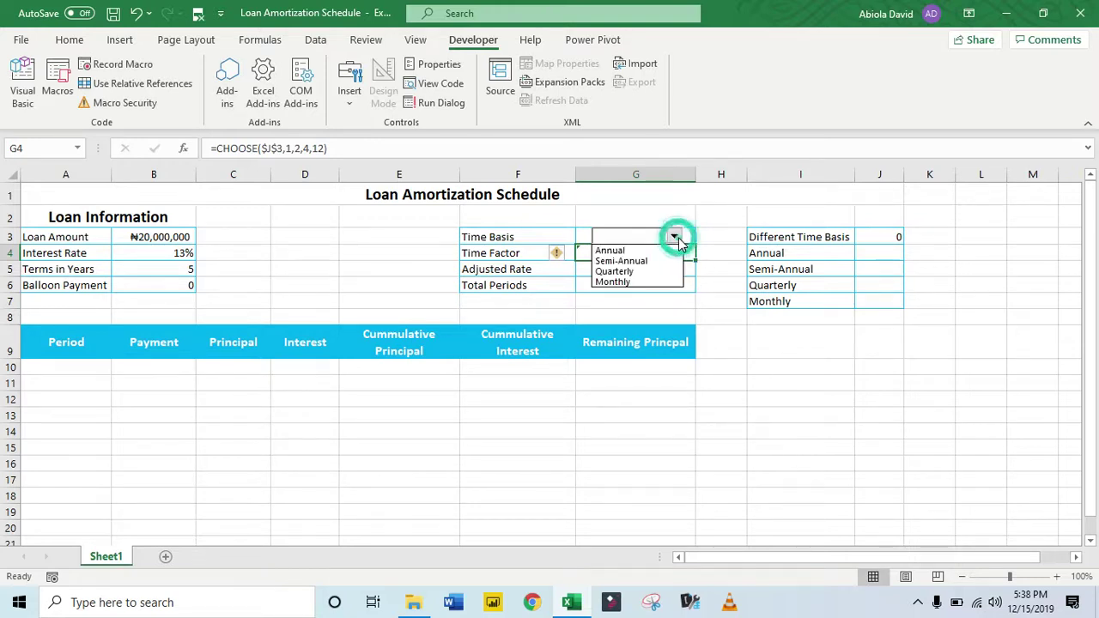
Pick Monthly, then Quarterly, then Monthly again in the Time Basis drop-down, giving Time Factor 12.
click(635, 282)
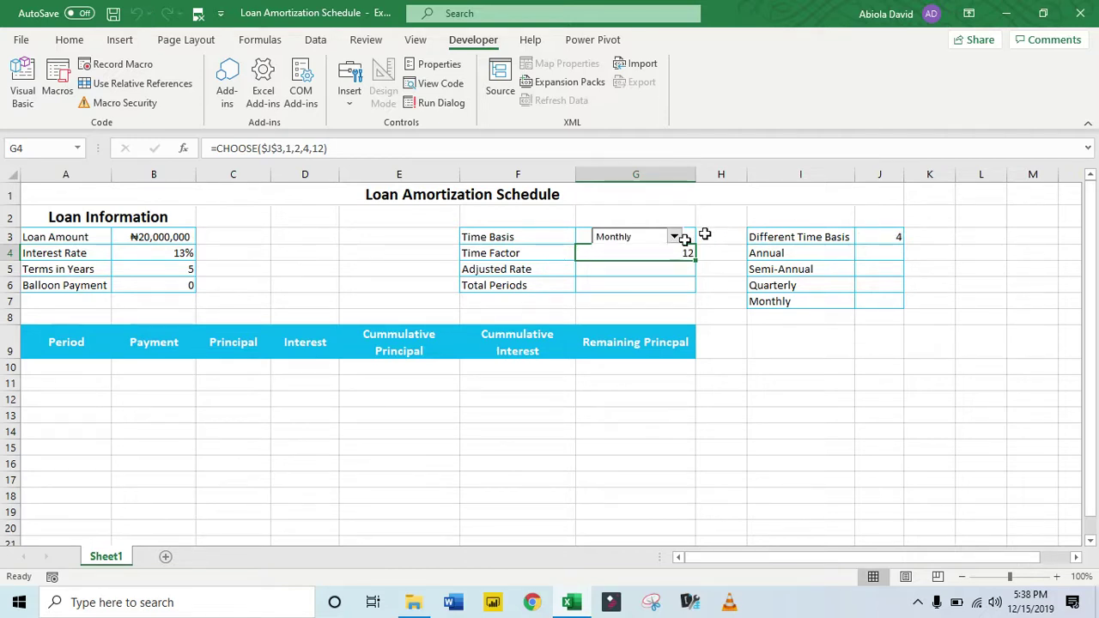
click(675, 237)
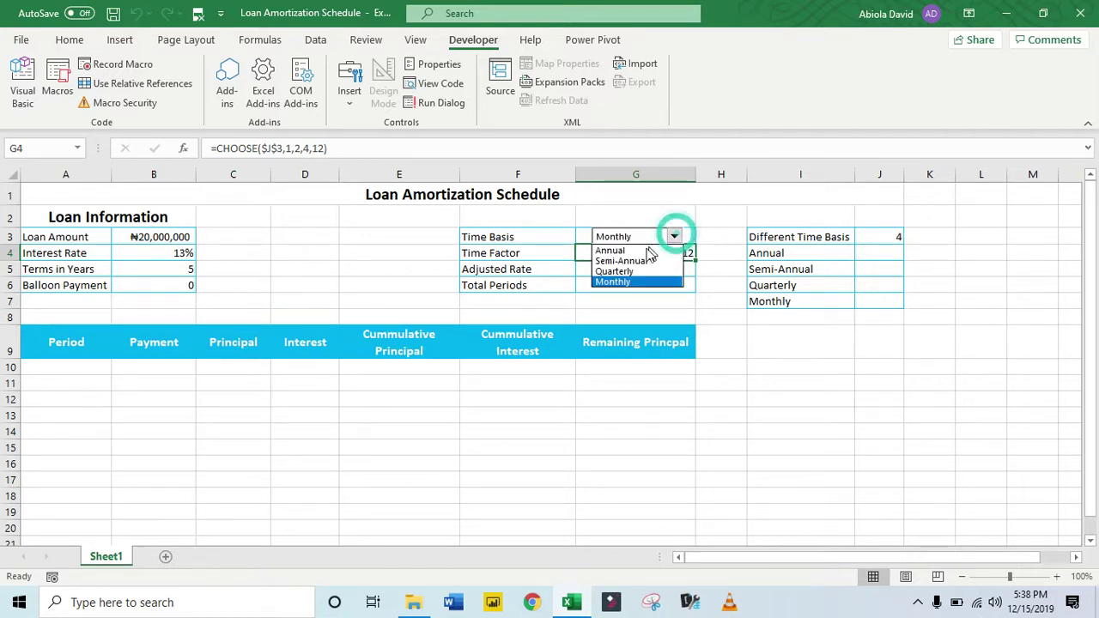
click(640, 273)
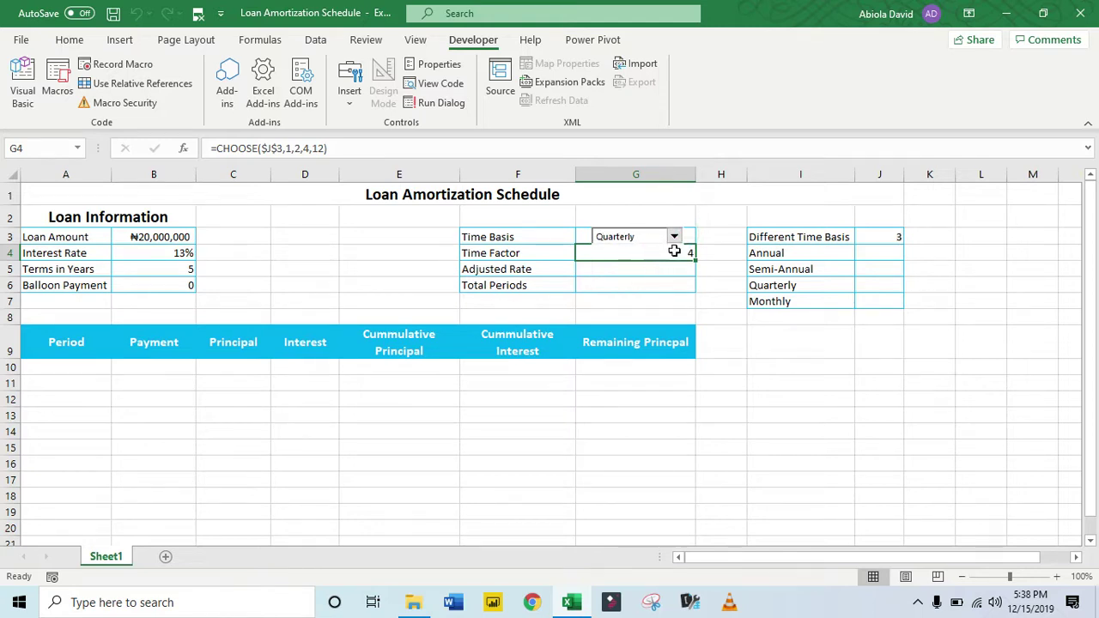
click(675, 237)
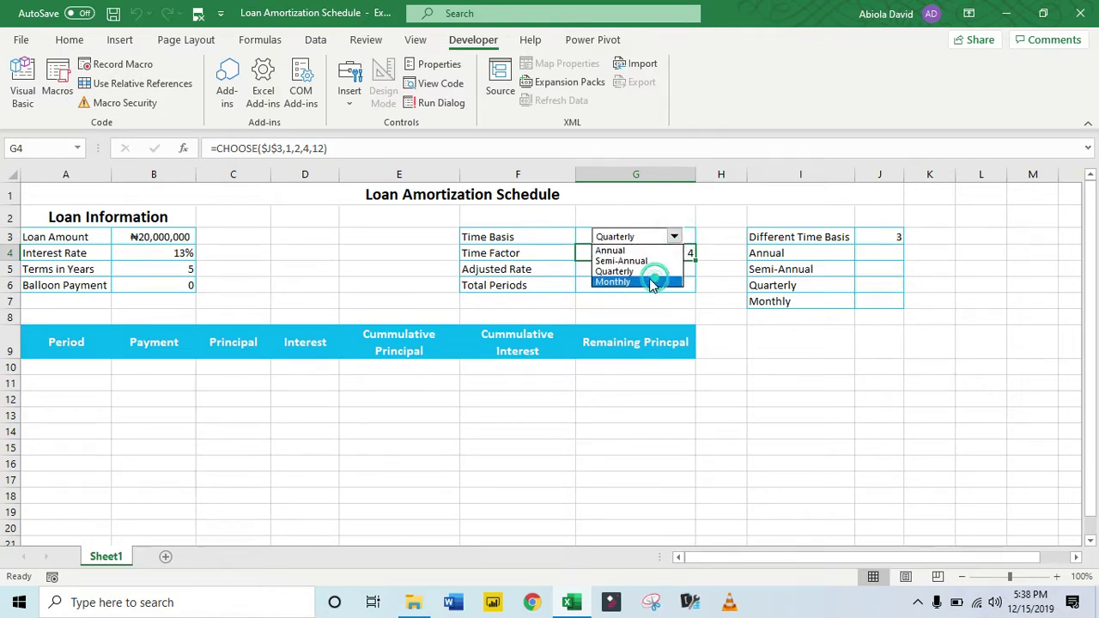
click(655, 282)
click(637, 270)
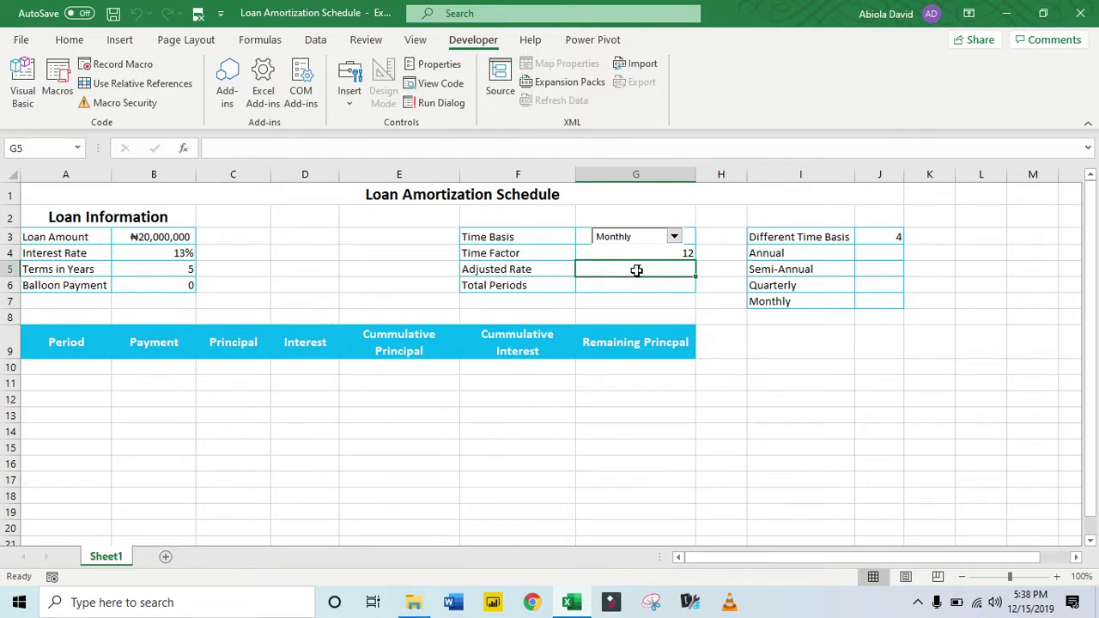
Enter =B4/G4 in G5 for the Adjusted Rate.
text(=)
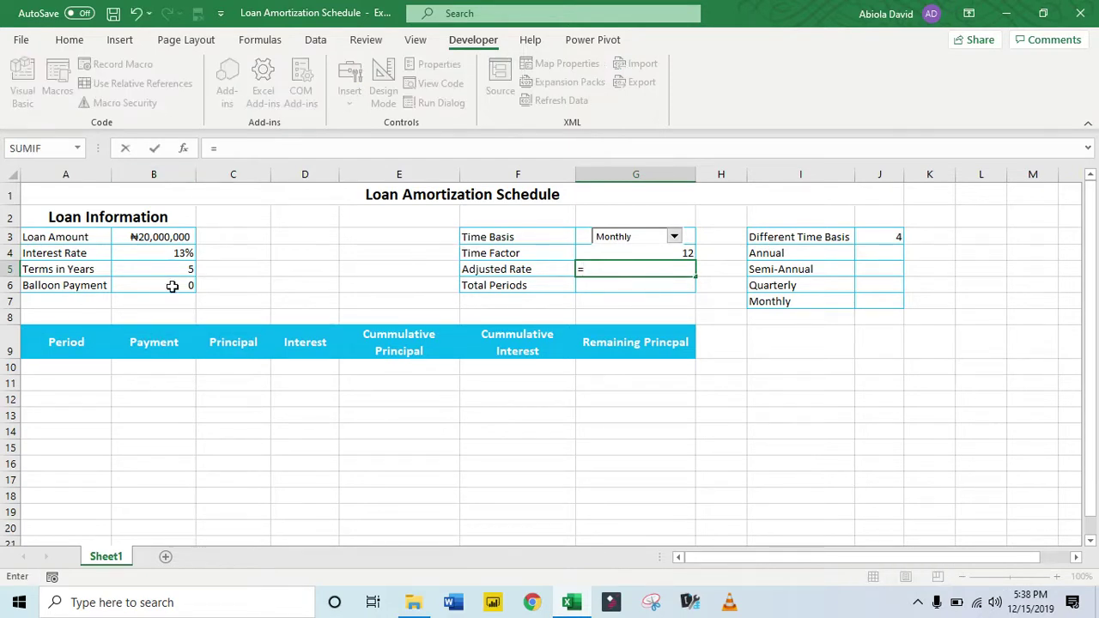
click(174, 252)
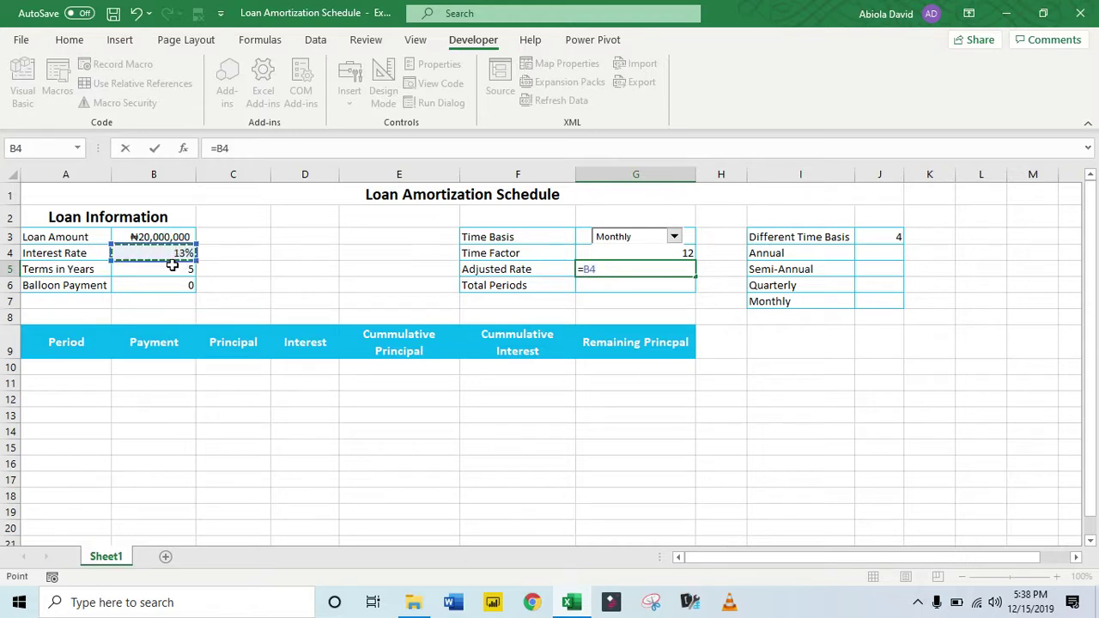
text(/)
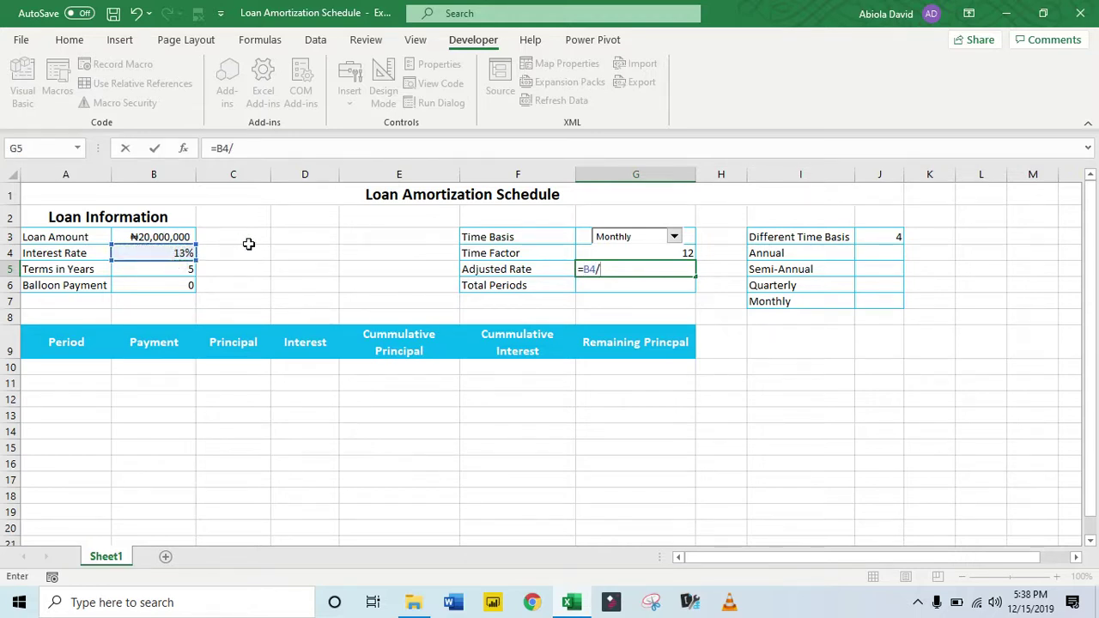
click(622, 254)
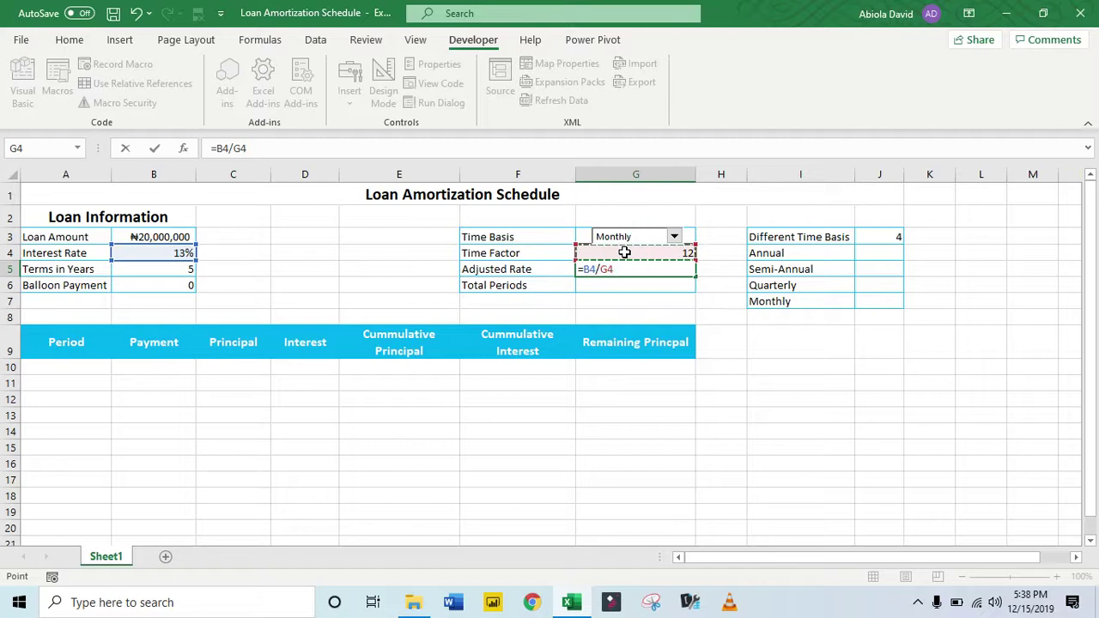
key(ctrl+Return)
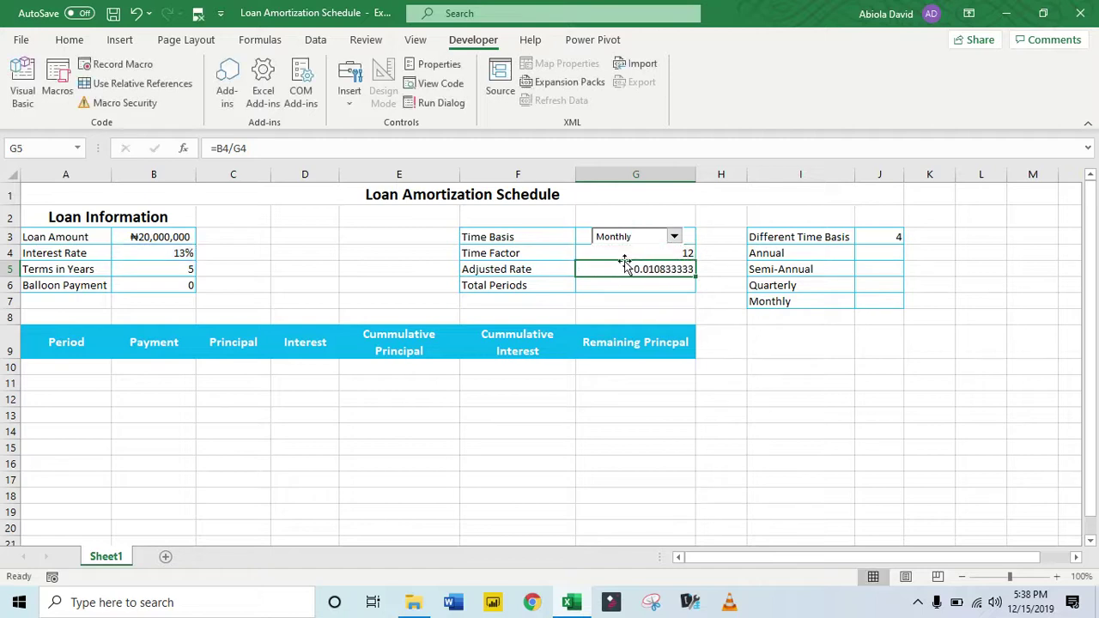
Format the Adjusted Rate as a percentage with one decimal, showing 1.1%.
click(62, 41)
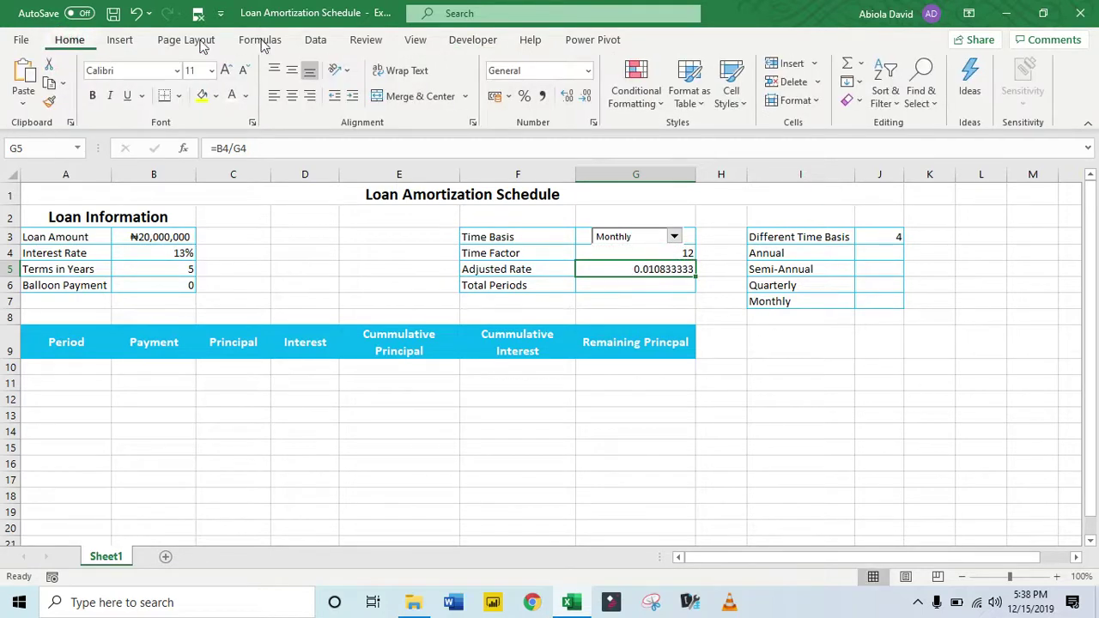
click(523, 96)
click(567, 96)
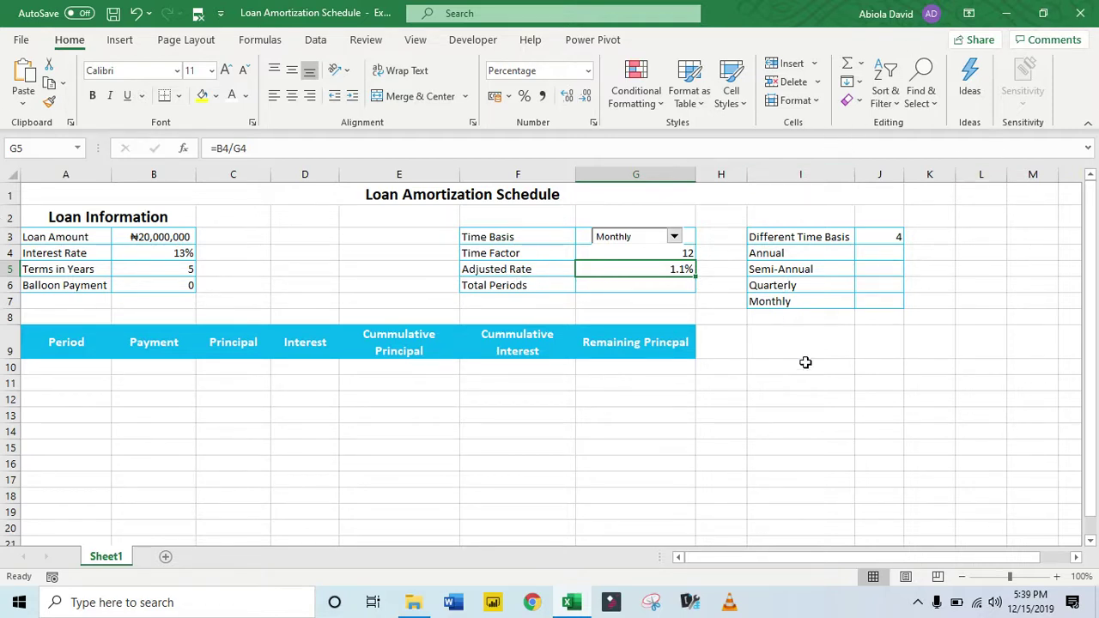
click(635, 285)
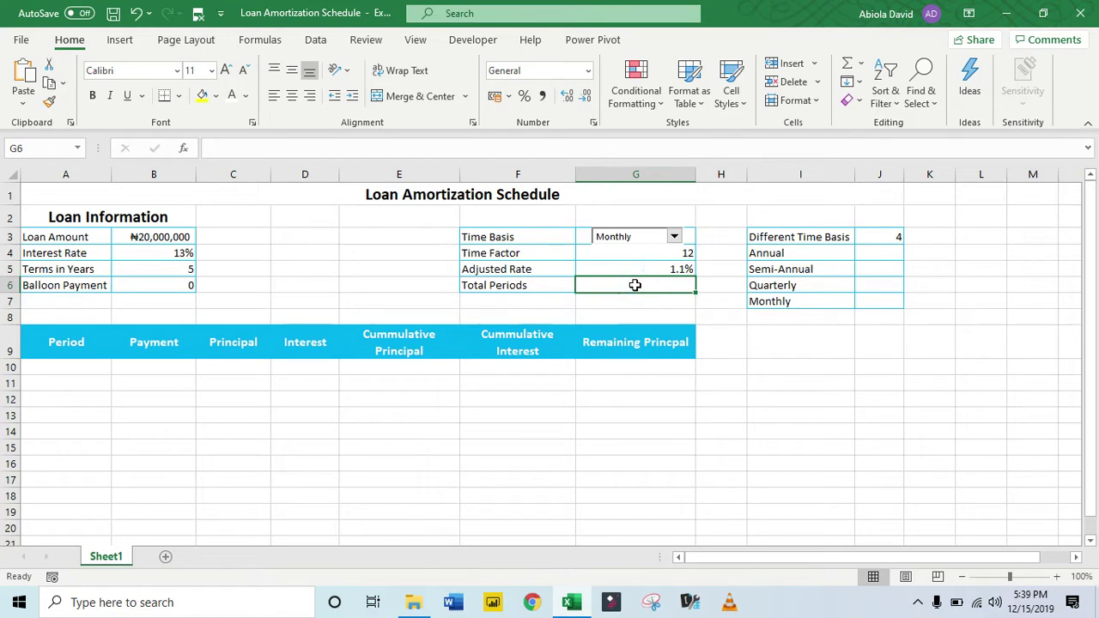
Enter =B5*G4 in G6 so Total Periods shows 60.
text(=)
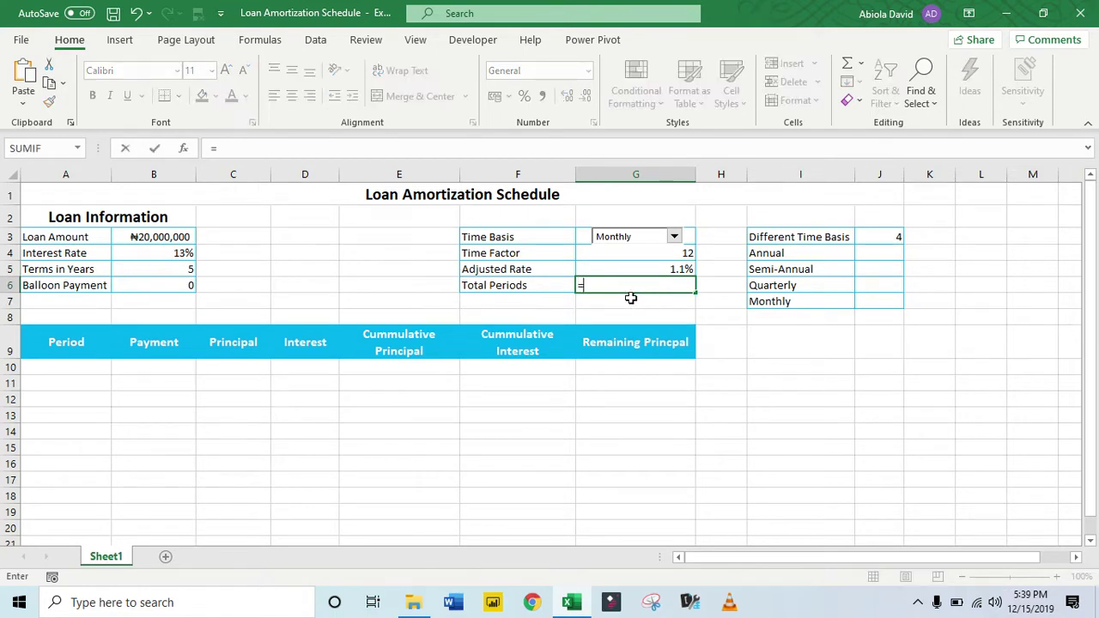
click(181, 270)
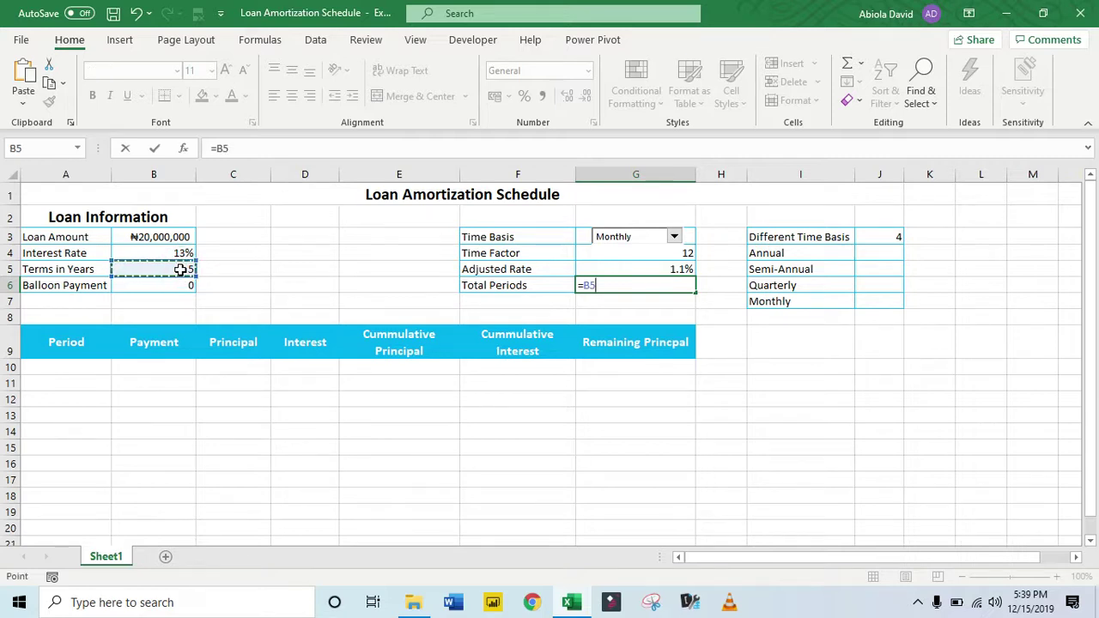
text(*)
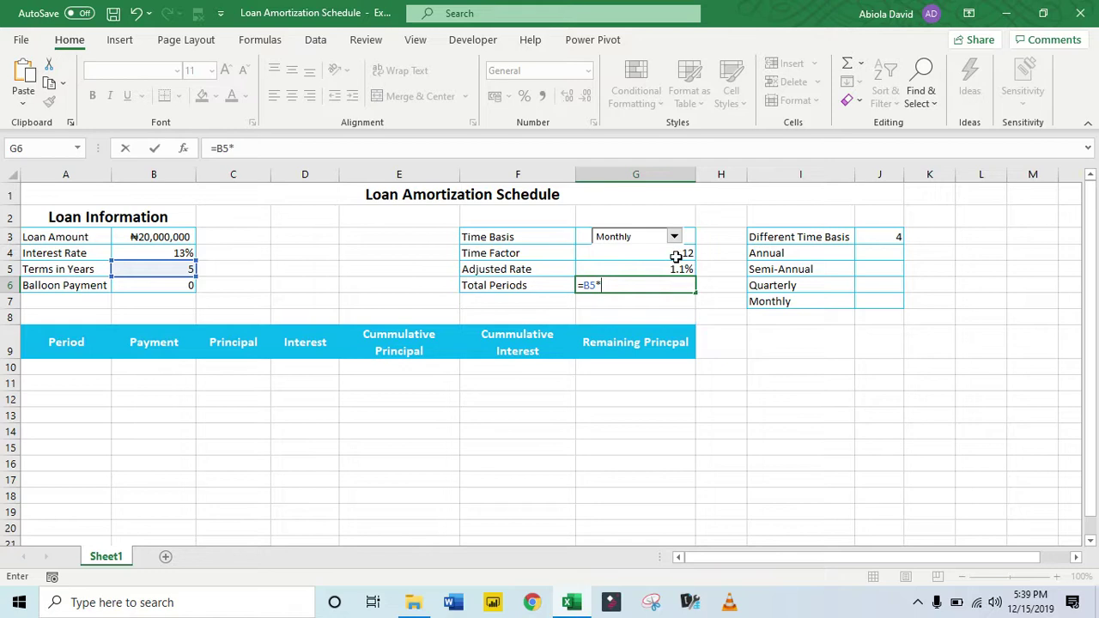
click(676, 252)
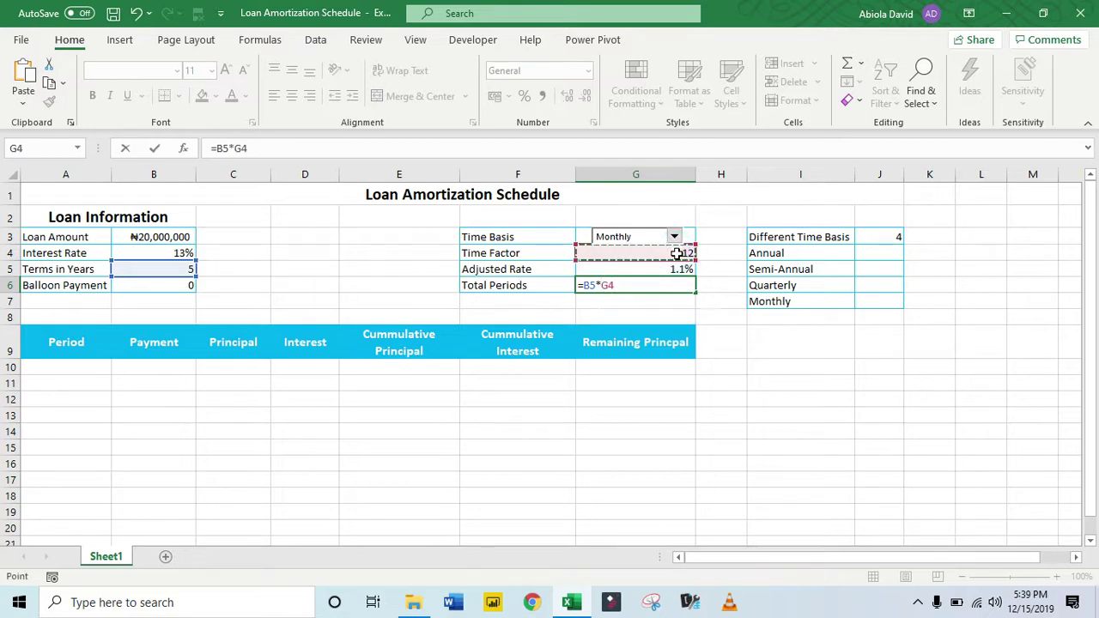
key(ctrl+Return)
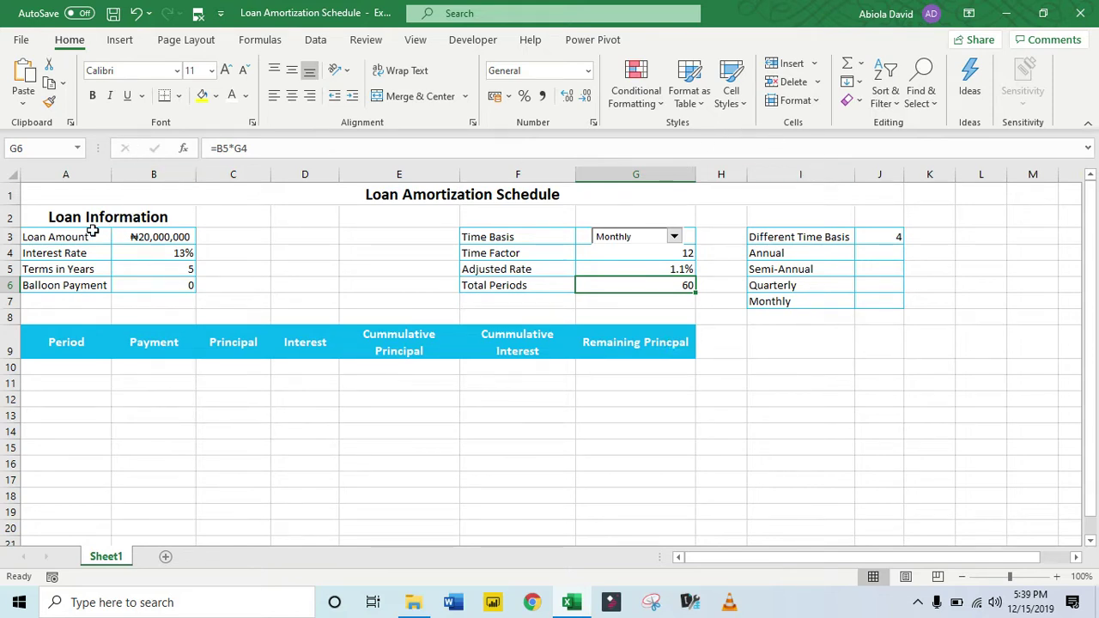
Create names from the left-column labels of the loan information in A3:B6.
drag(76, 237, 141, 287)
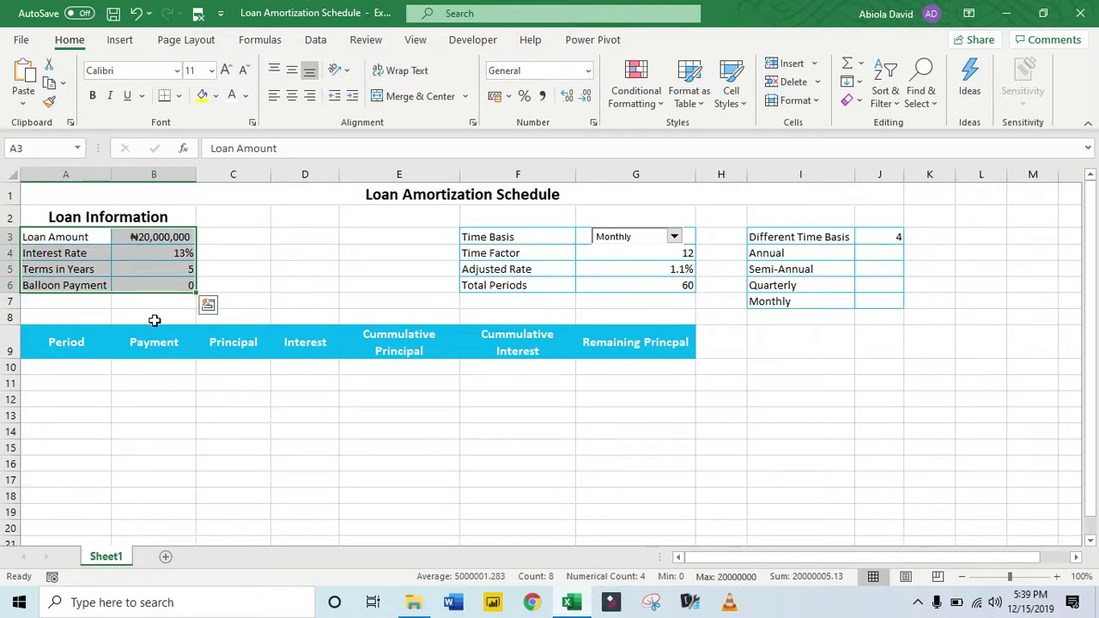
key(ctrl+shift+F3)
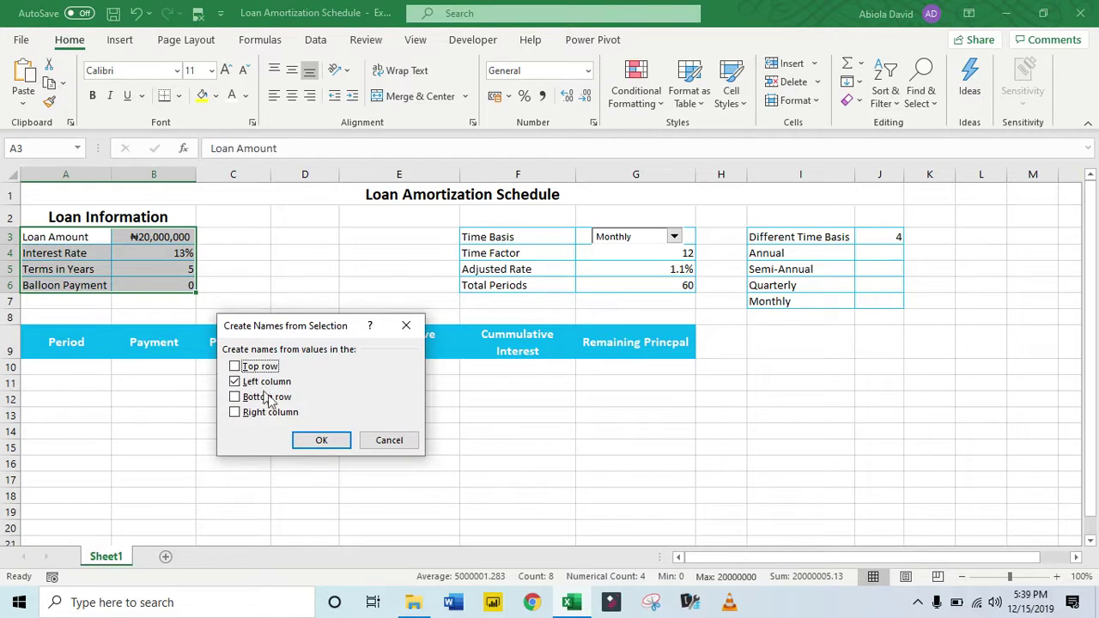
click(312, 441)
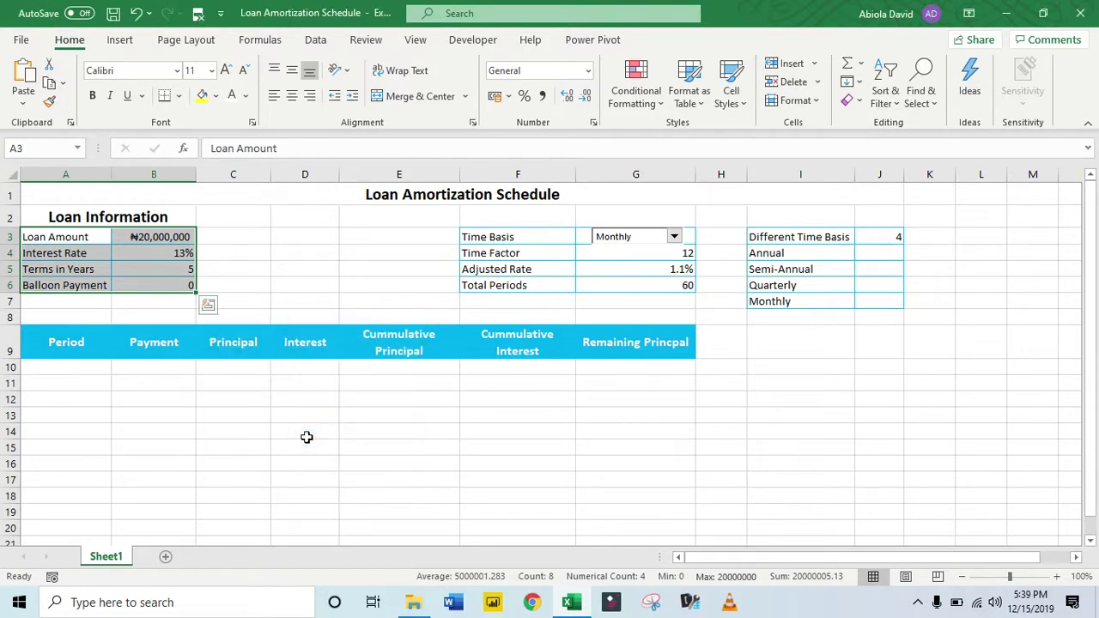
Create names from the F4:G6 labels and check them in the Name Box list.
drag(538, 257, 614, 286)
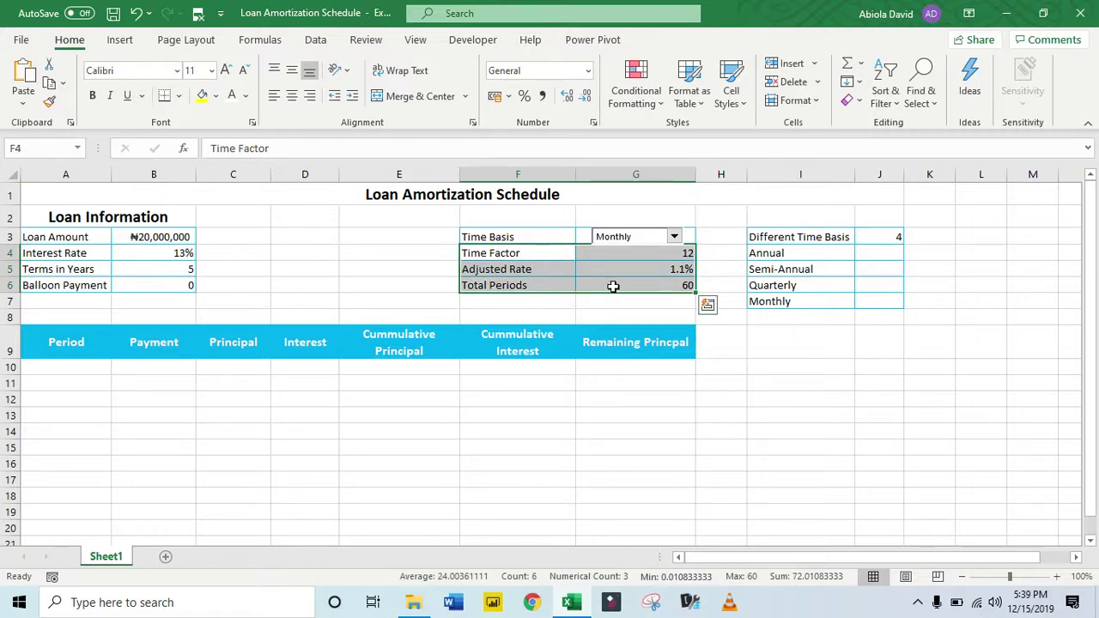
key(ctrl+q)
key(Escape)
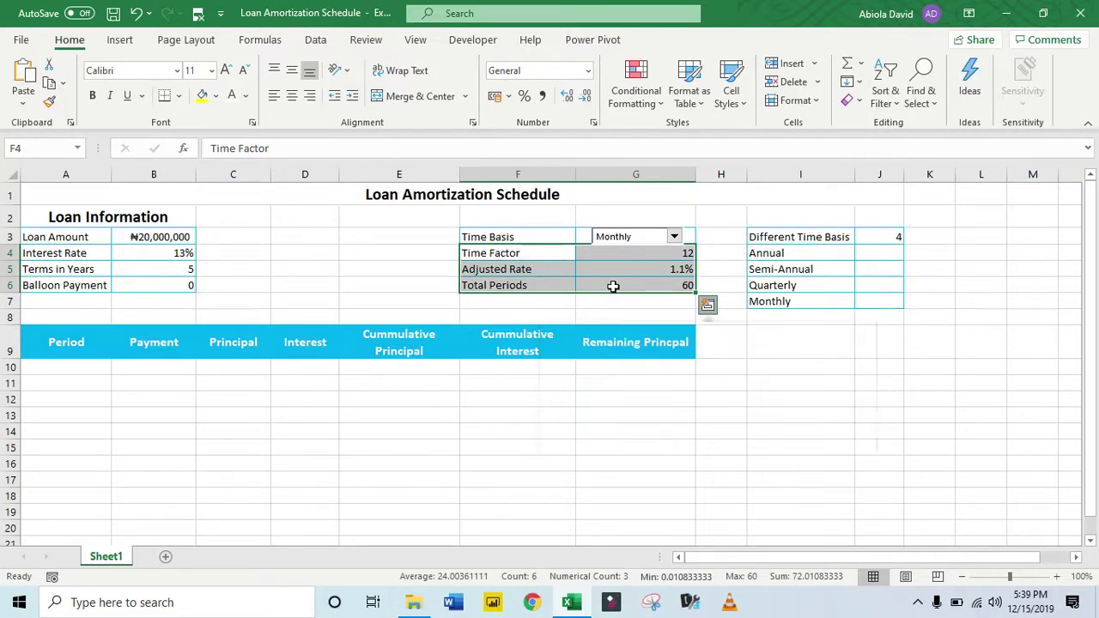
key(ctrl+shift+F3)
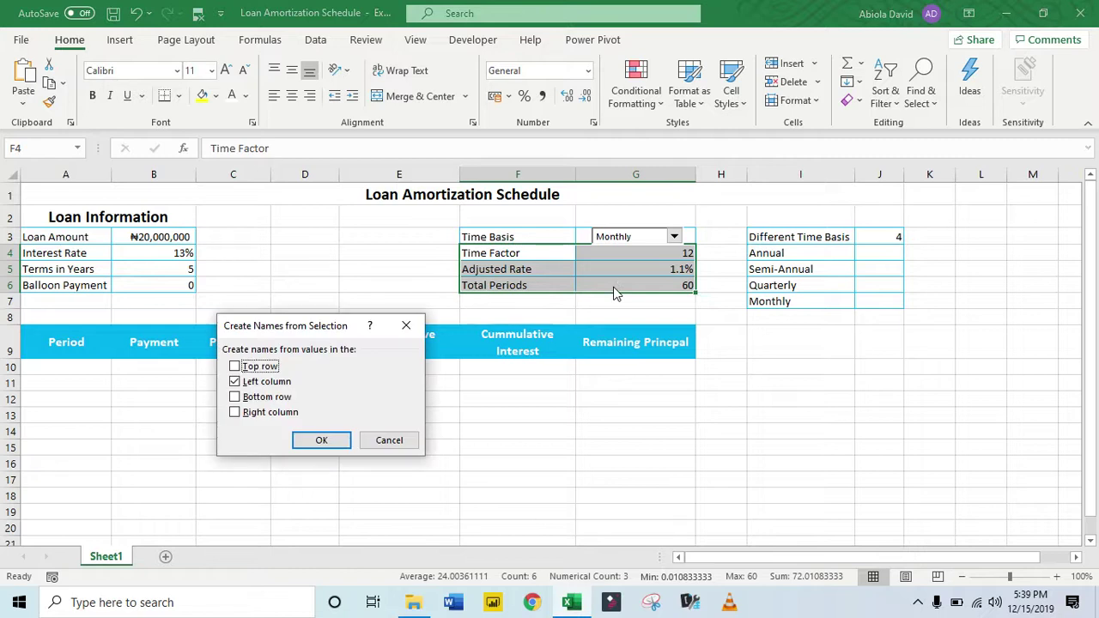
click(323, 440)
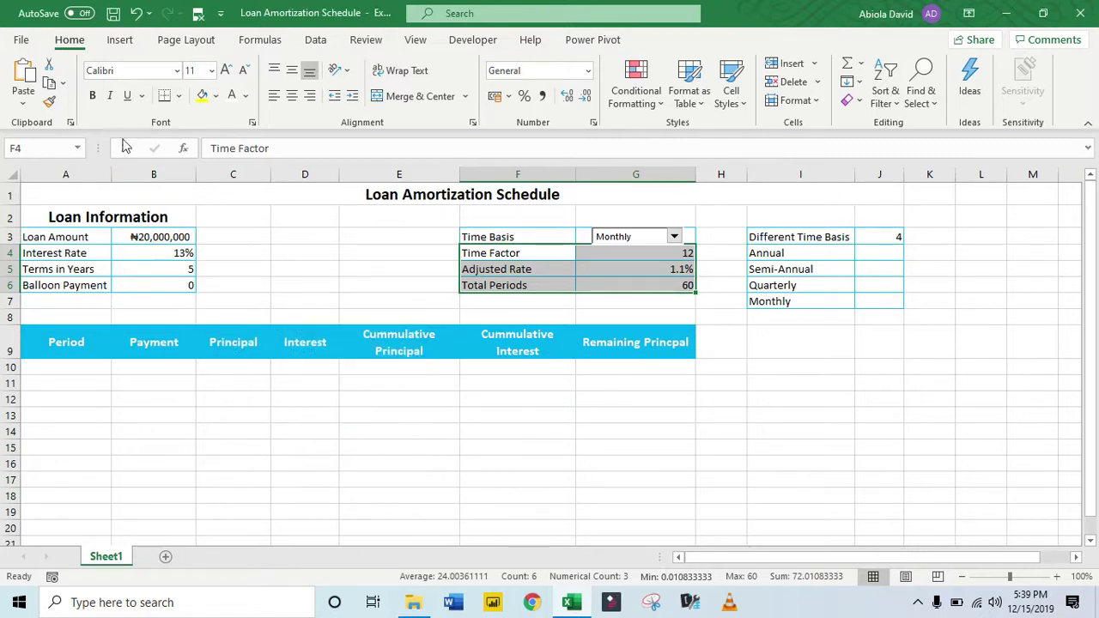
click(82, 150)
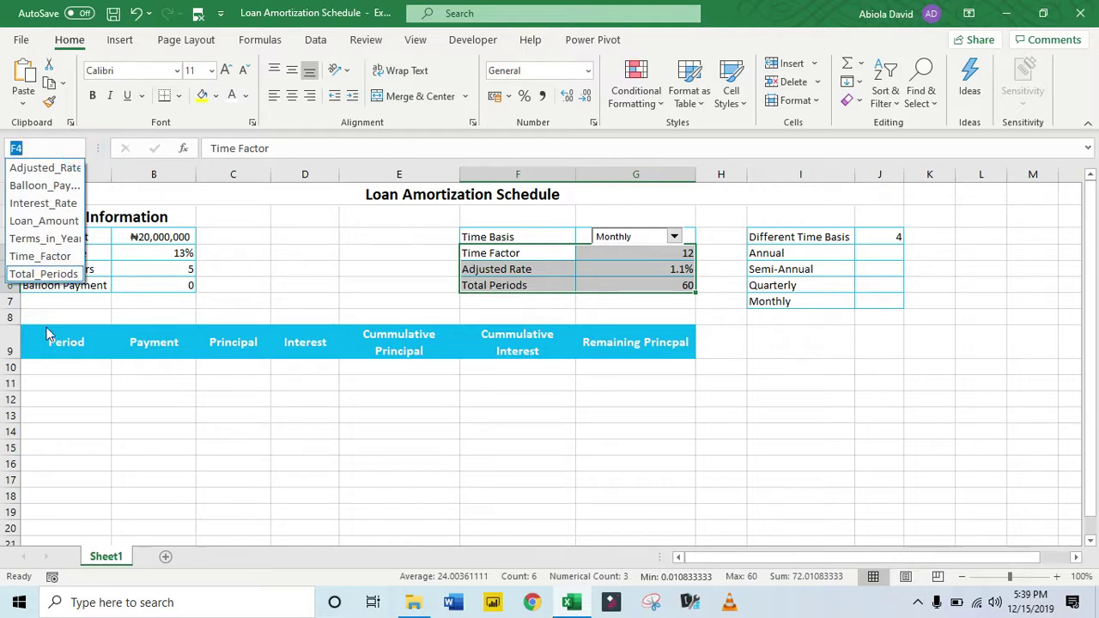
click(68, 362)
click(69, 362)
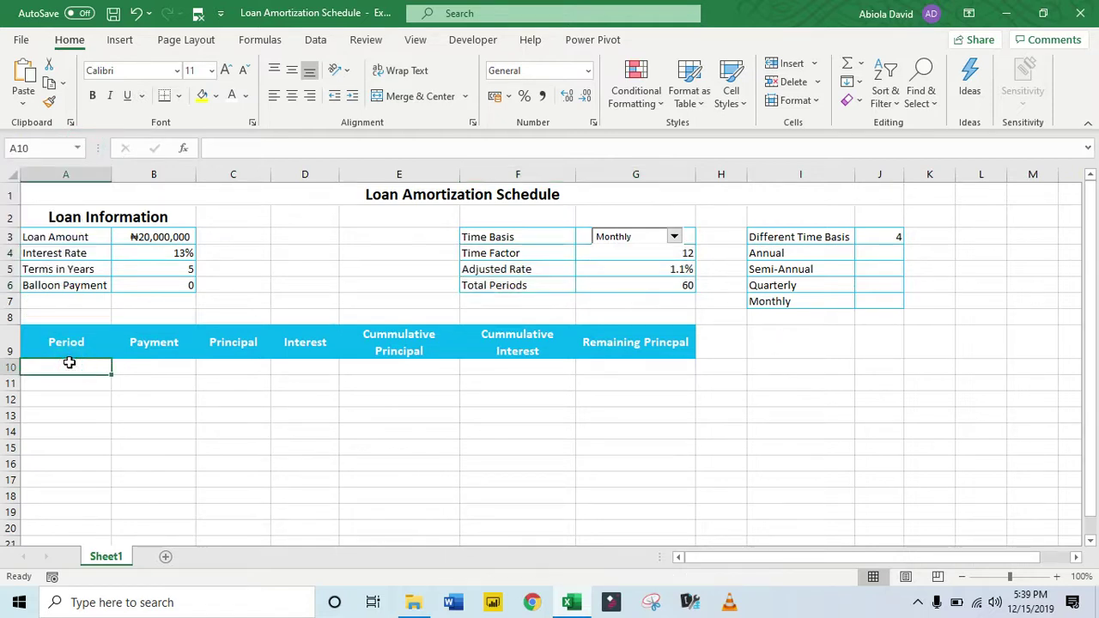
Enter 1 in A10 and =IF(A10<>"",A10+1,"") in A11.
text(1)
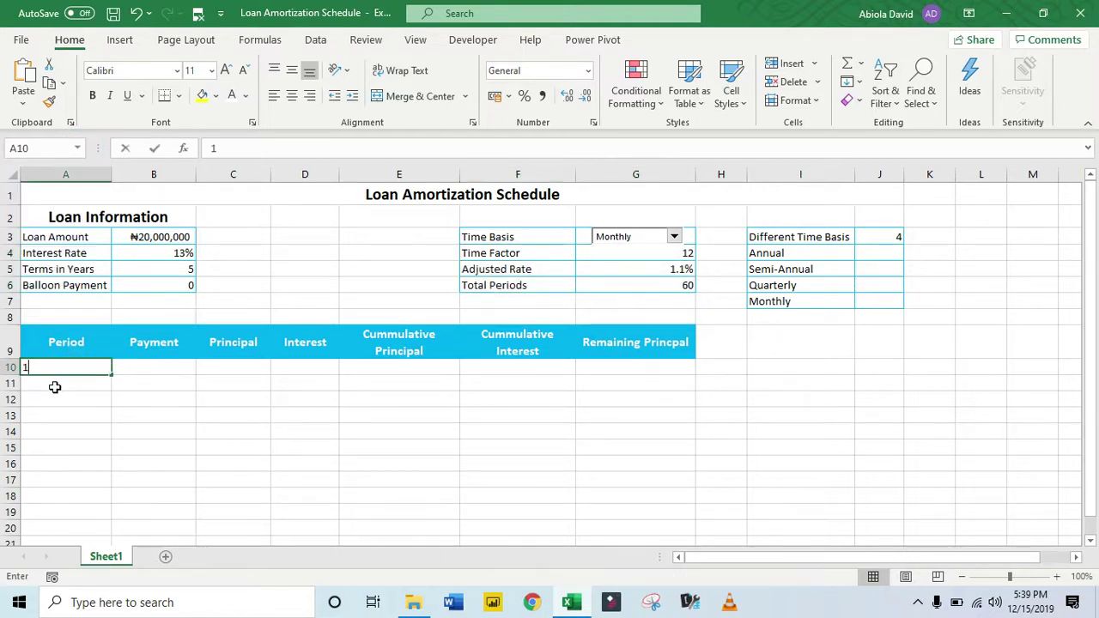
click(54, 387)
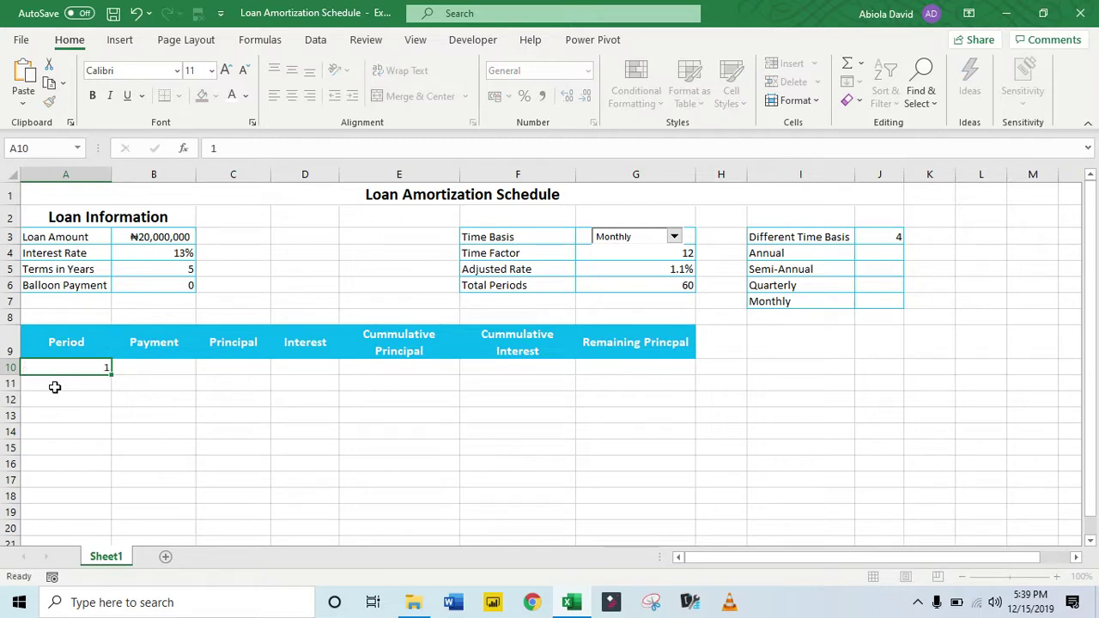
text(=if)
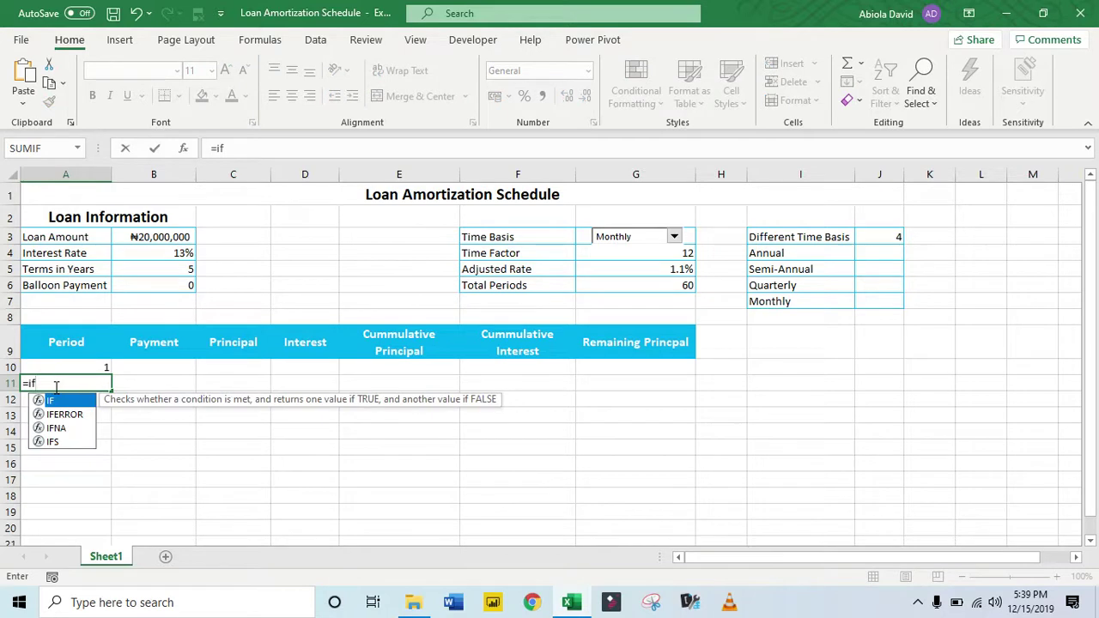
key(Tab)
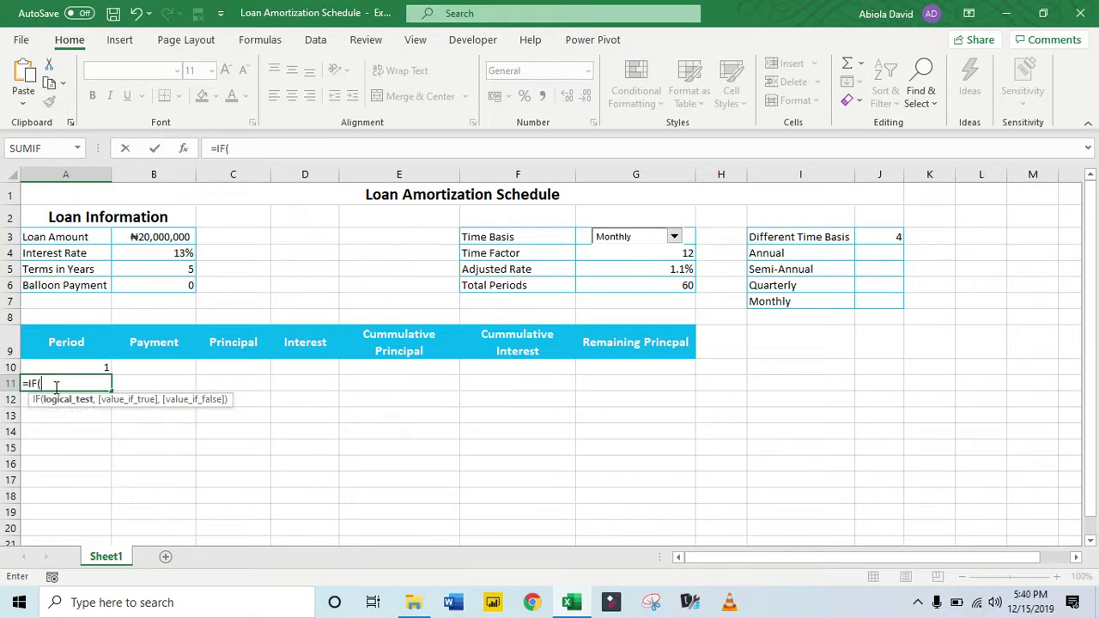
click(68, 366)
text(<>"")
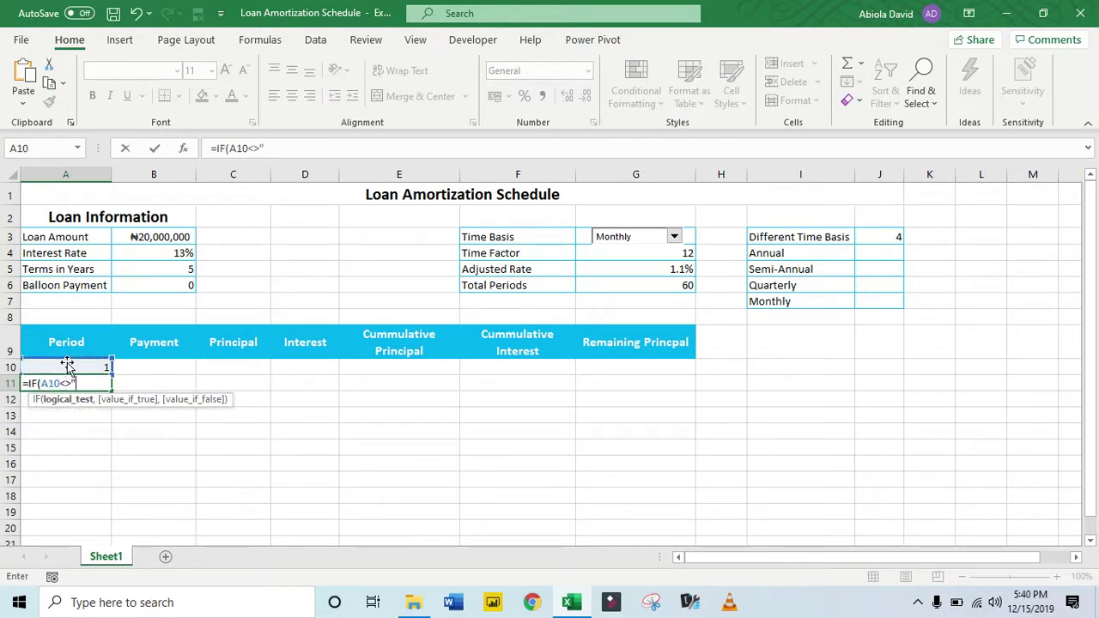
text(,)
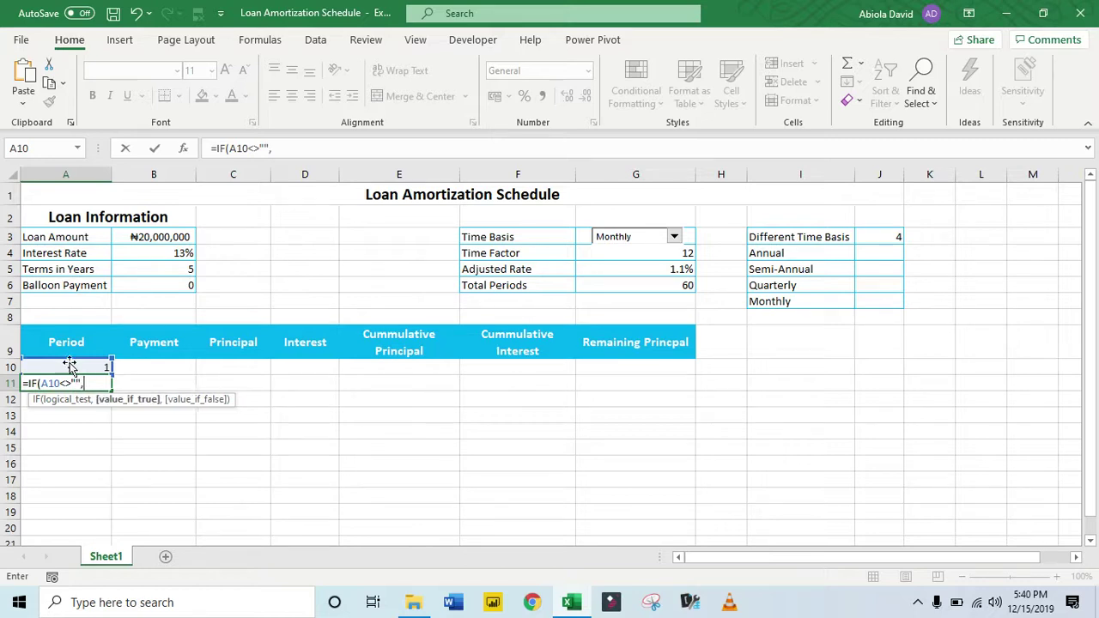
click(73, 366)
text(+1,"")
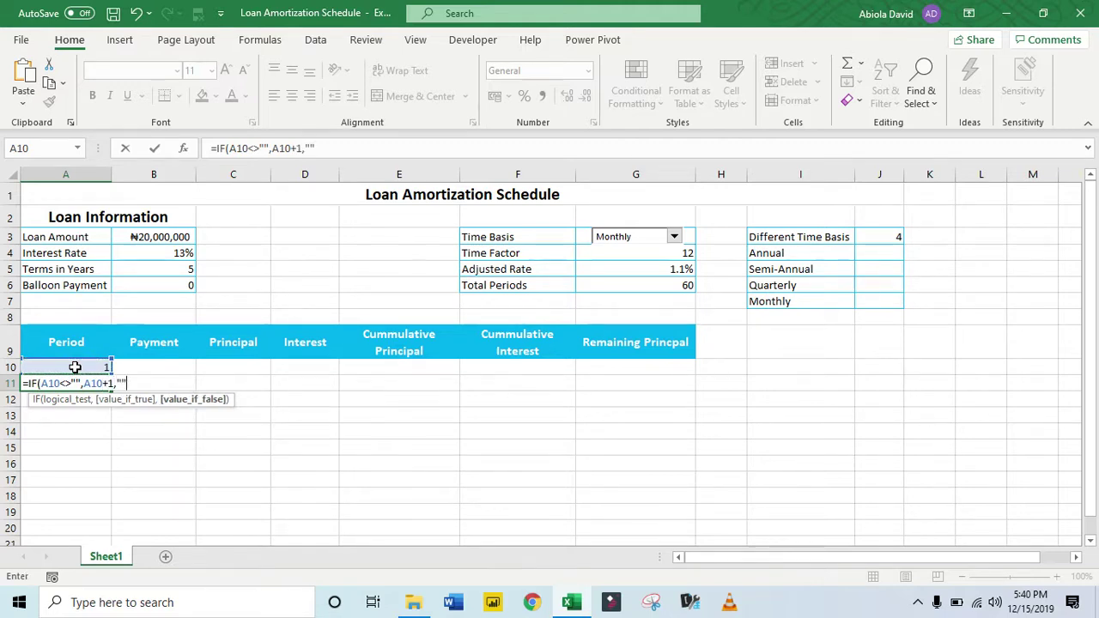
text())
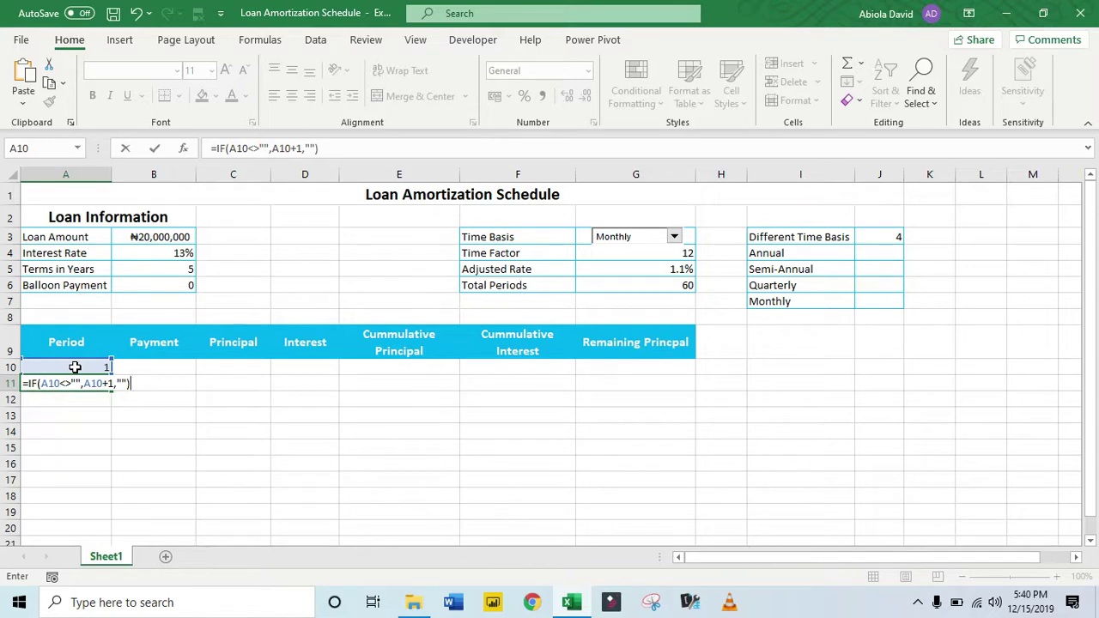
key(ctrl+Return)
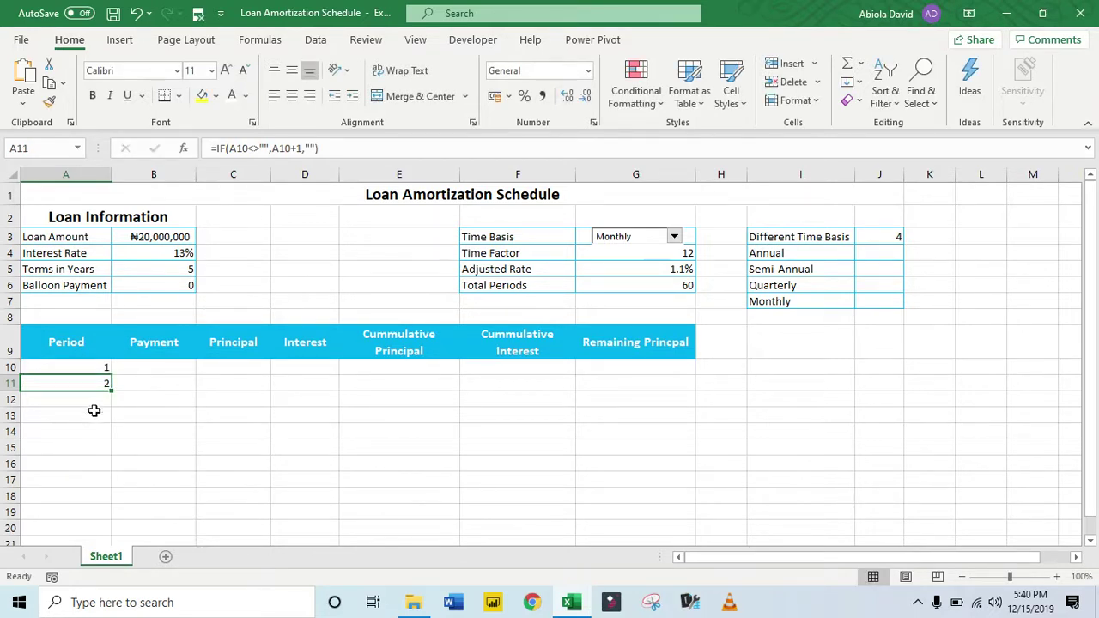
Fill the period formula down to A69 so periods run 1 to 60.
mouse_move(111, 391)
mouse_down()
mouse_move(105, 615)
mouse_move(112, 546)
mouse_move(62, 126)
mouse_move(43, 233)
mouse_move(65, 284)
mouse_move(115, 287)
mouse_move(103, 387)
mouse_move(116, 411)
mouse_up()
click(145, 400)
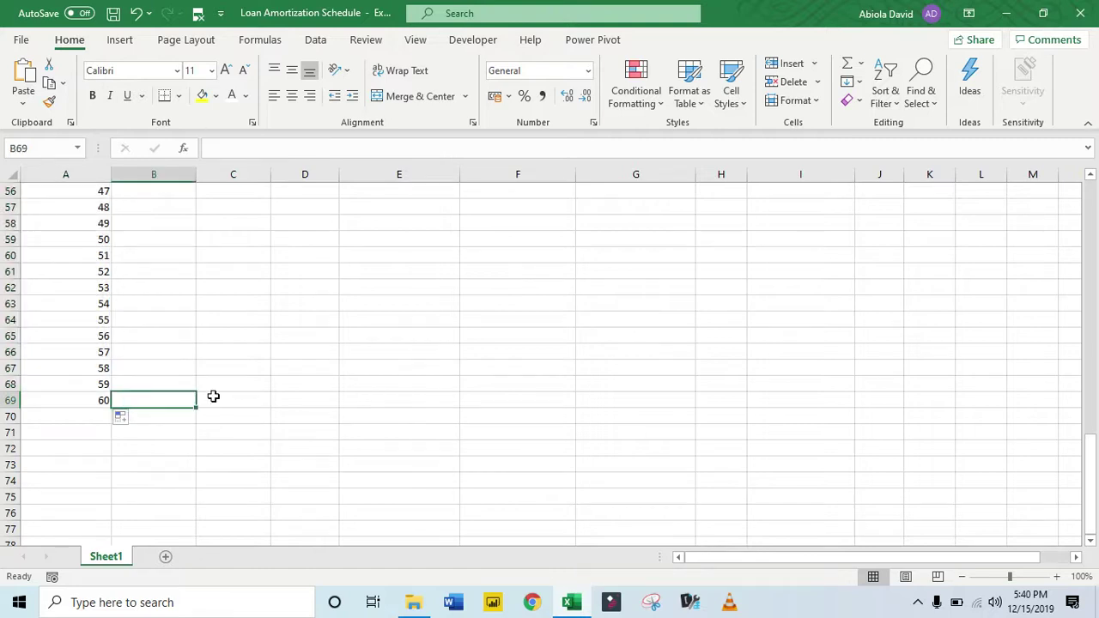
key(ctrl+Up)
key(Up)
key(Up)
key(Up)
key(Up)
key(Up)
key(Up)
key(Up)
key(Up)
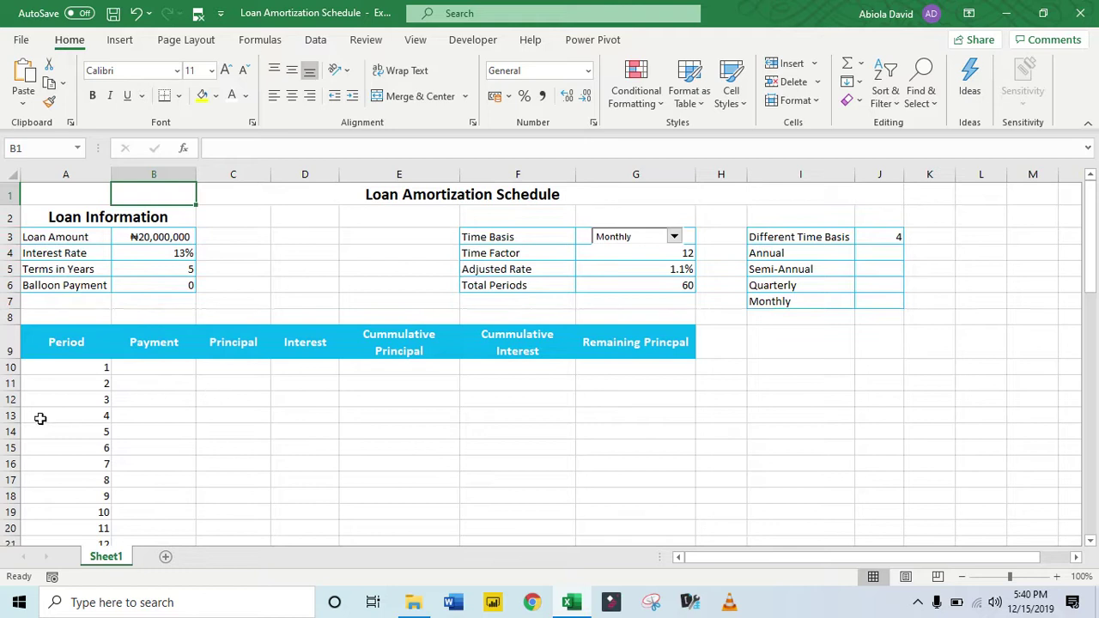
Enter =PMT(Adjusted_Rate,Total_Periods,Loan_Amount,Balloon_Payment,0) in B10.
click(155, 368)
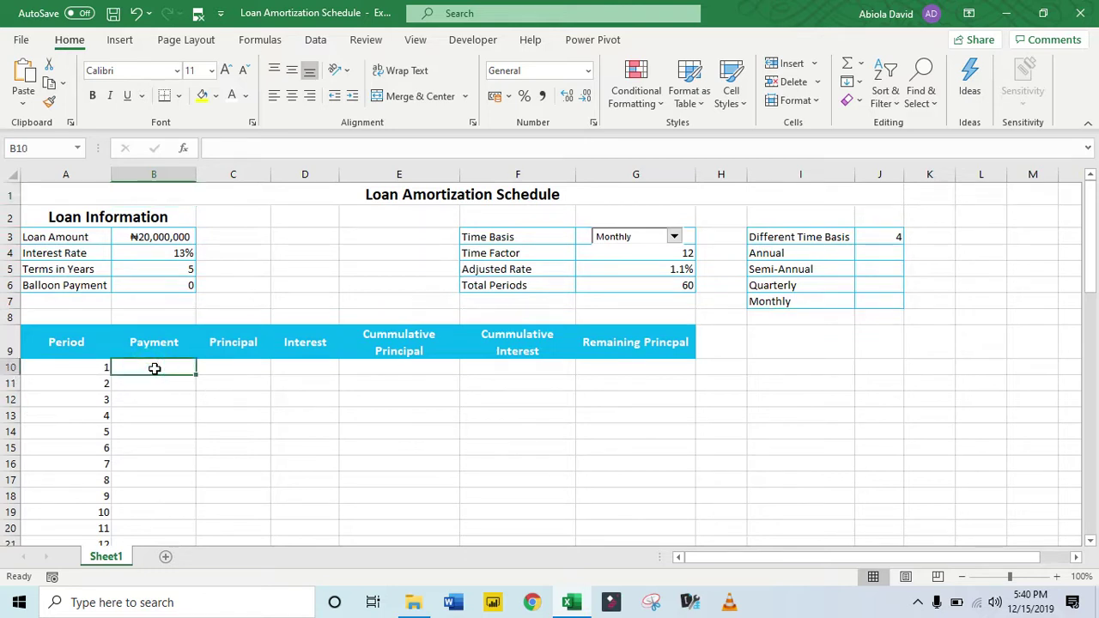
text(=pm)
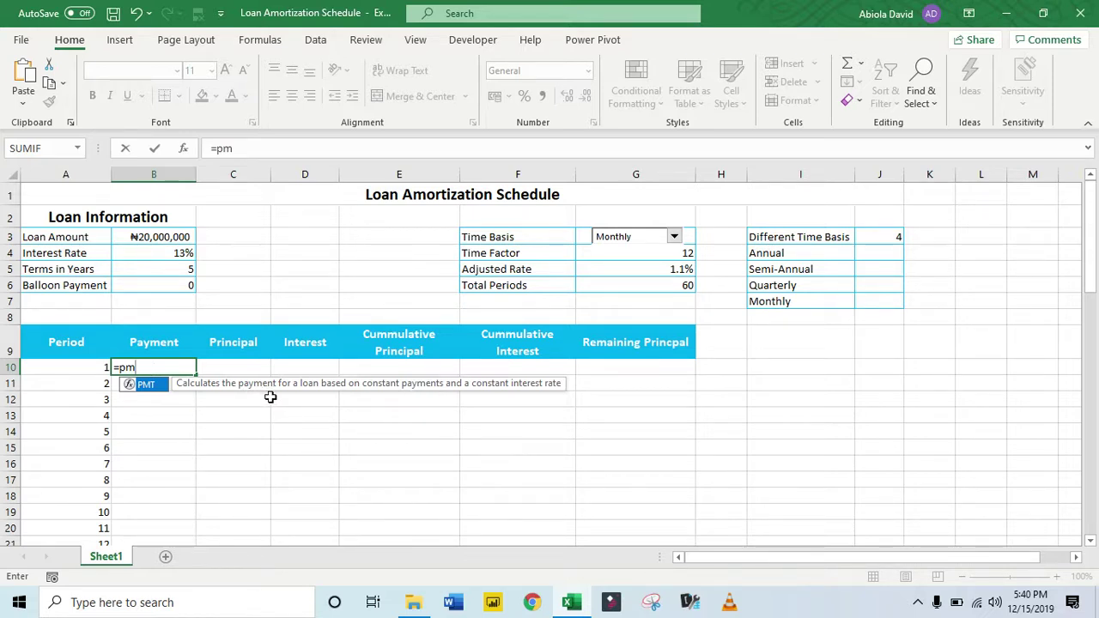
key(Tab)
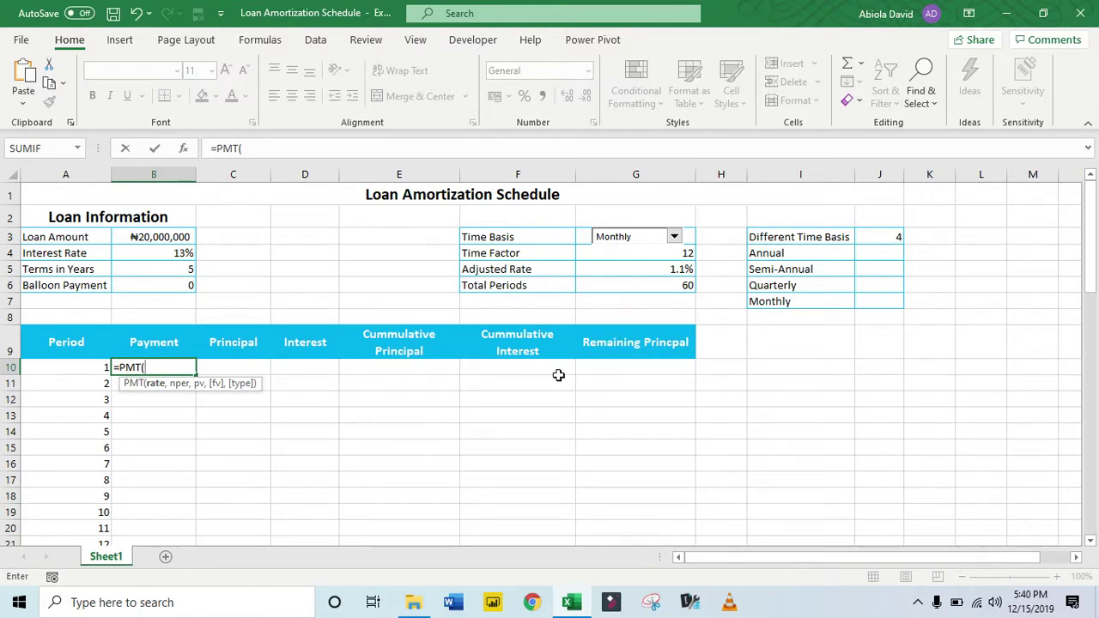
text(r)
key(BackSpace)
text(ad)
key(Down)
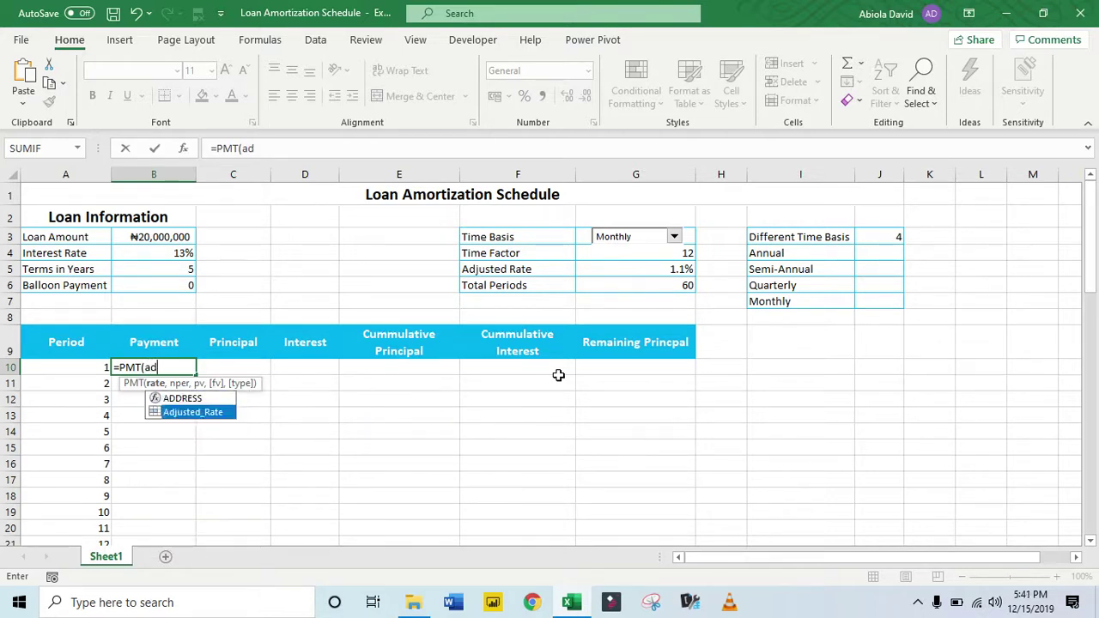
key(Tab)
text(,)
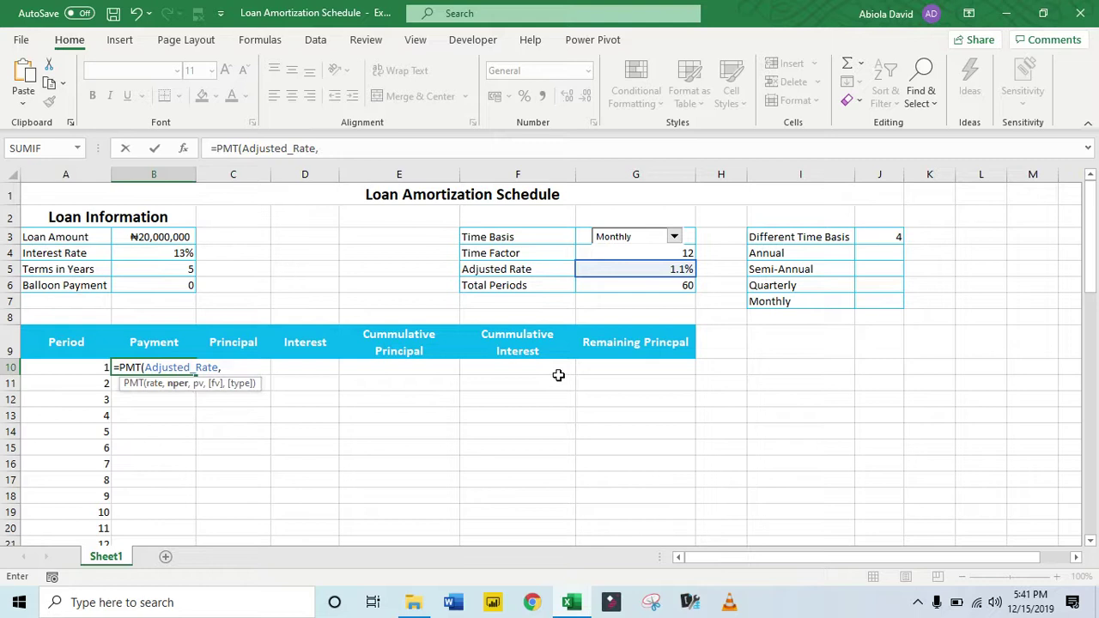
text(tot)
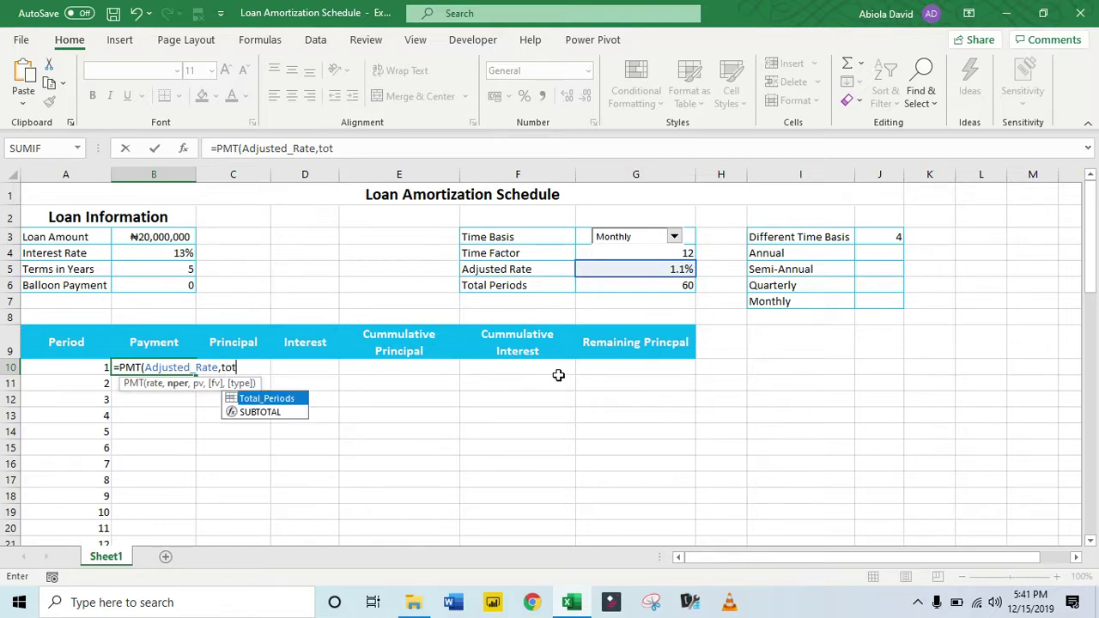
key(Tab)
text(,)
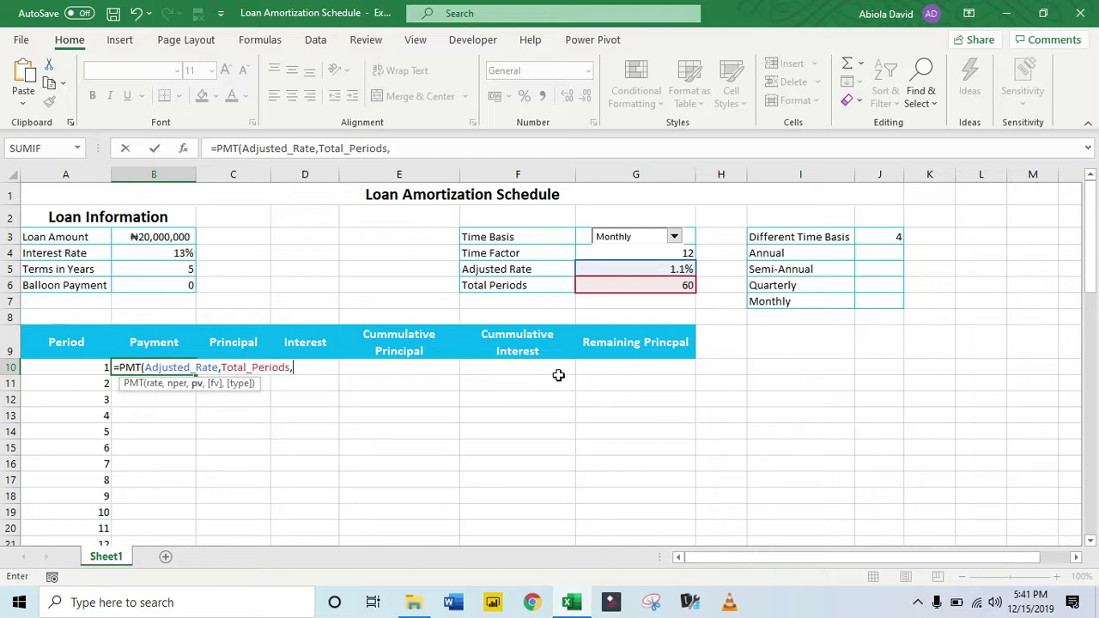
text(loa)
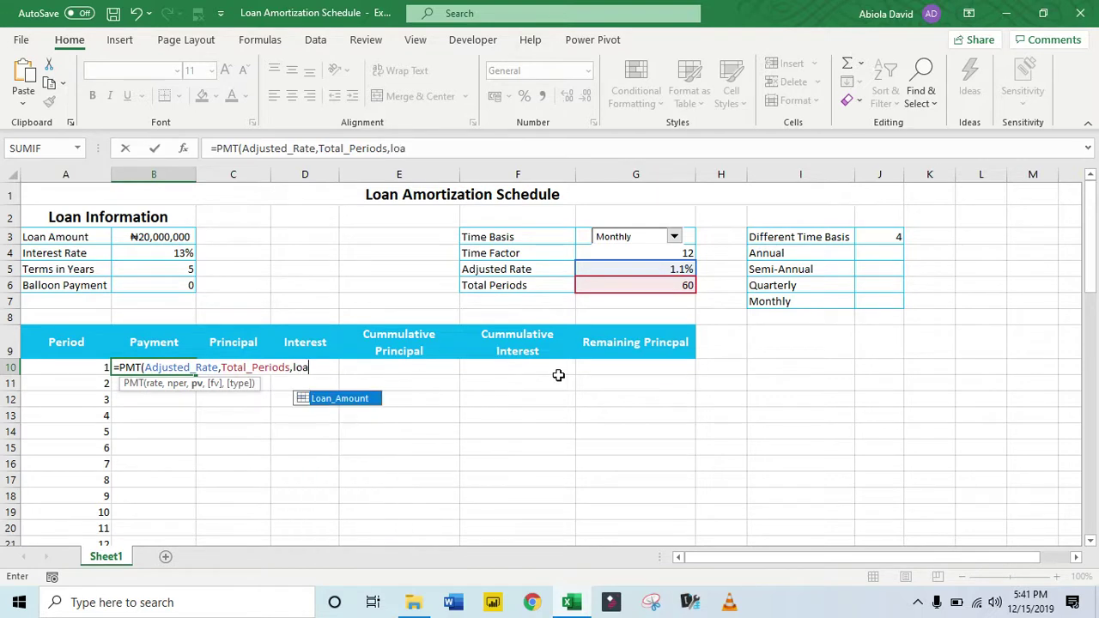
key(Tab)
text(,)
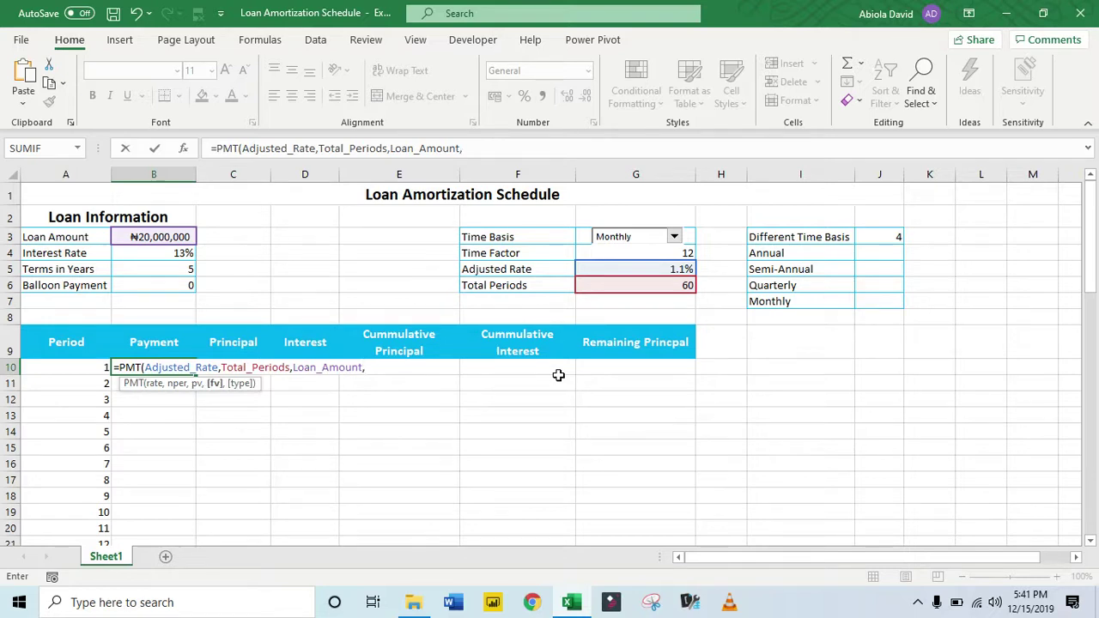
text(ba)
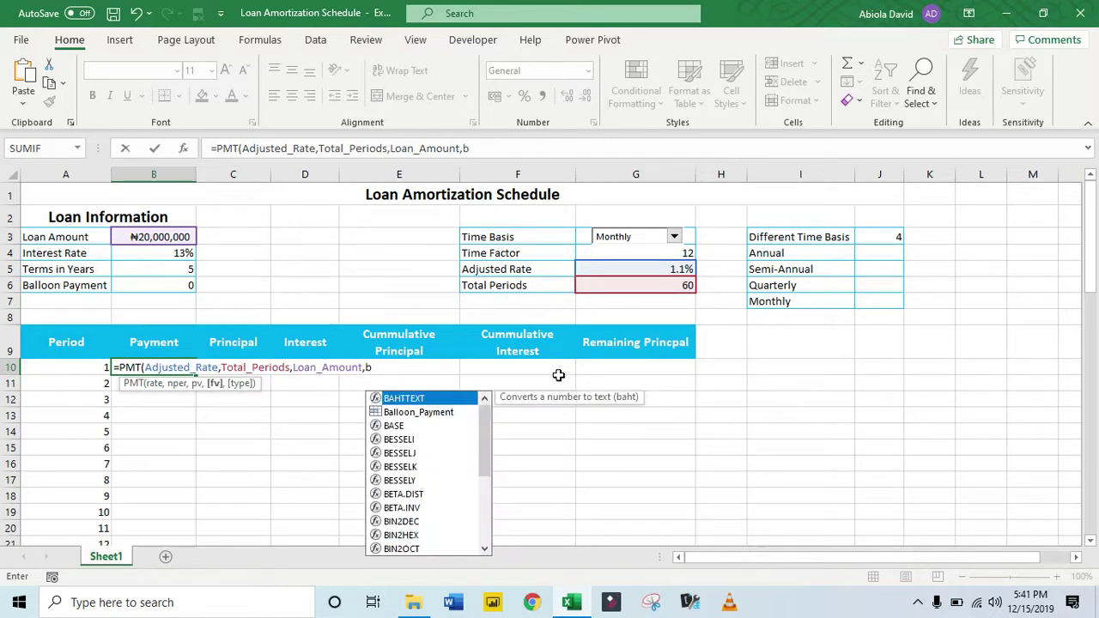
key(Tab)
key(BackSpace)
key(BackSpace)
key(BackSpace)
key(BackSpace)
key(BackSpace)
key(BackSpace)
key(BackSpace)
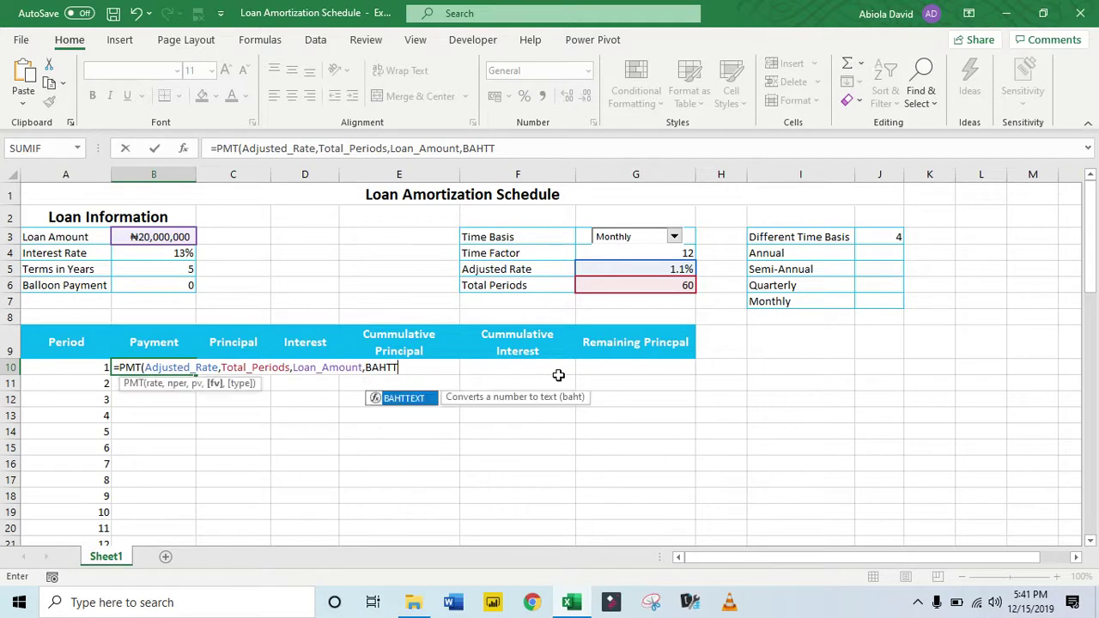
text(ll)
key(Tab)
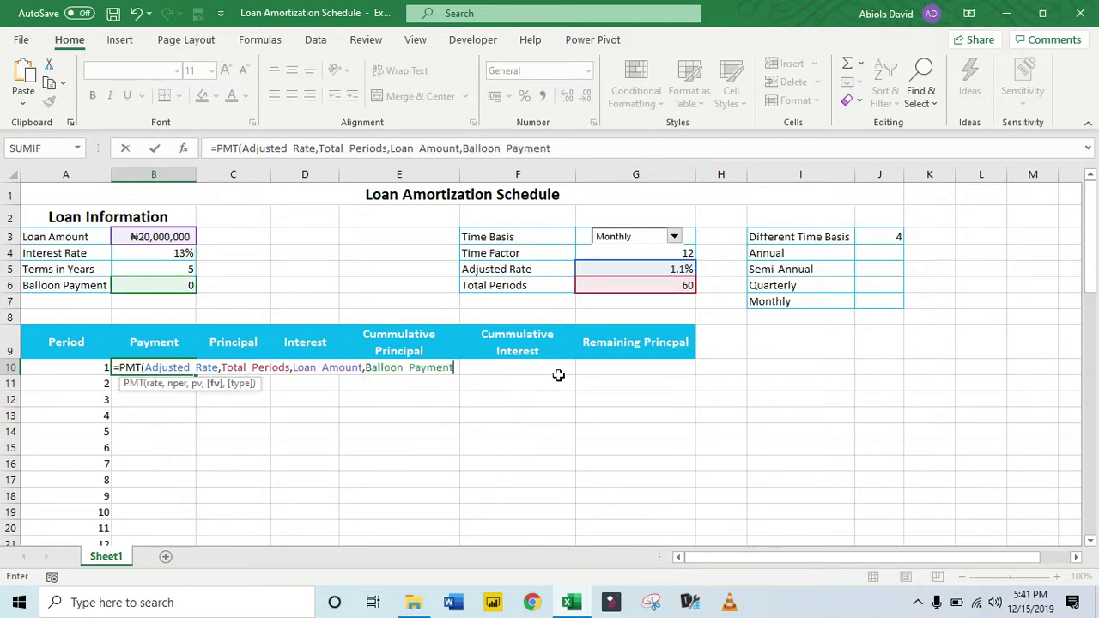
text(,0))
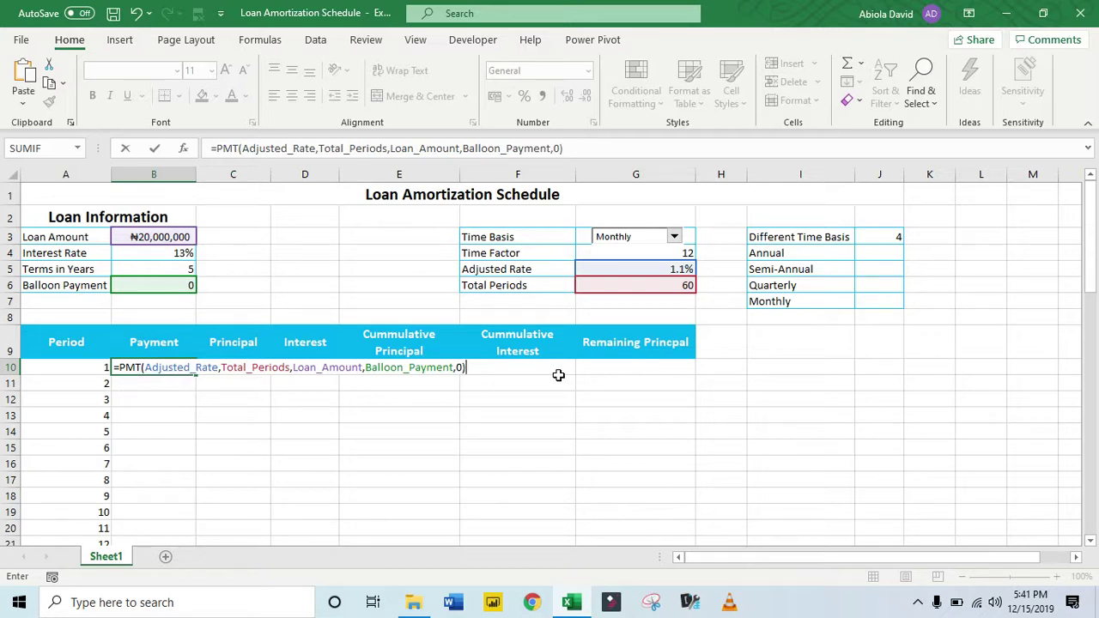
key(Return)
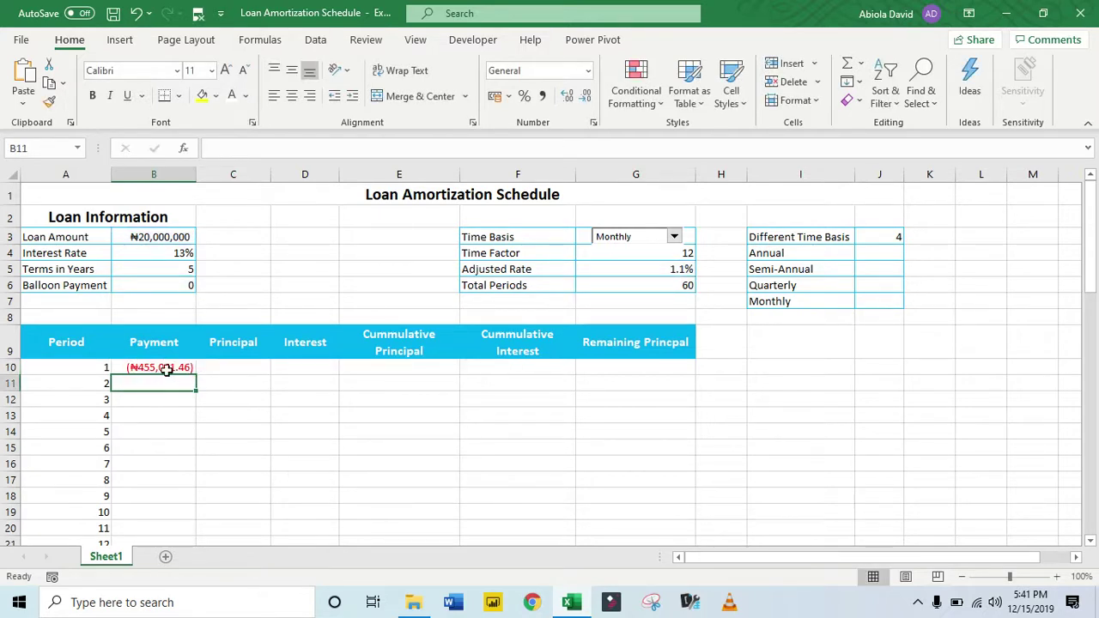
Copy the payment formula down B10:B69, each period showing (₦455,061.46).
click(170, 369)
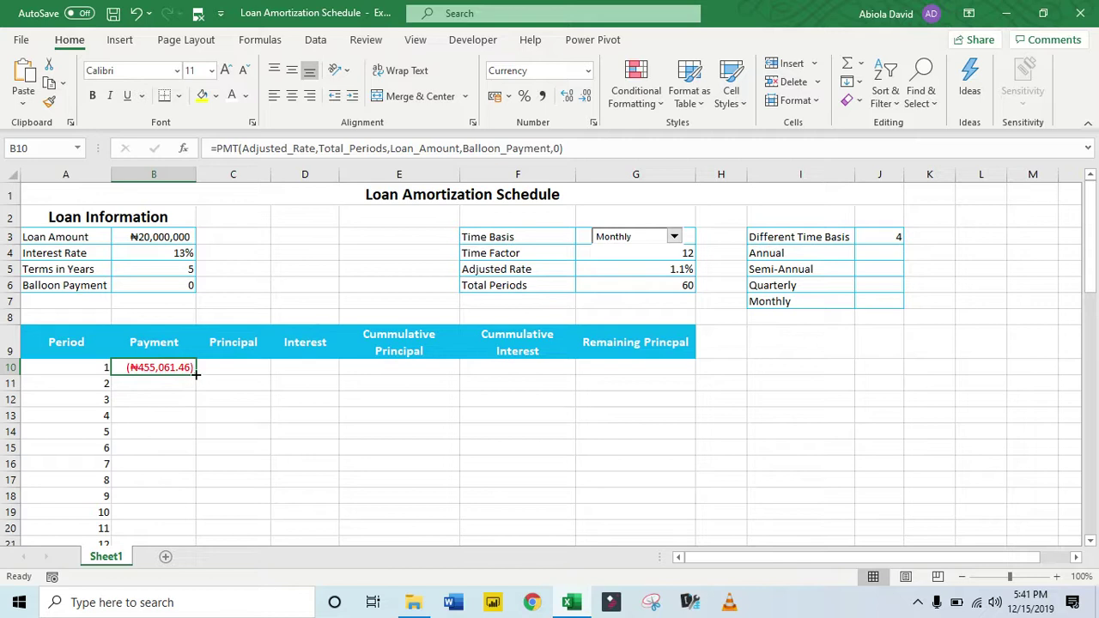
double_click(195, 374)
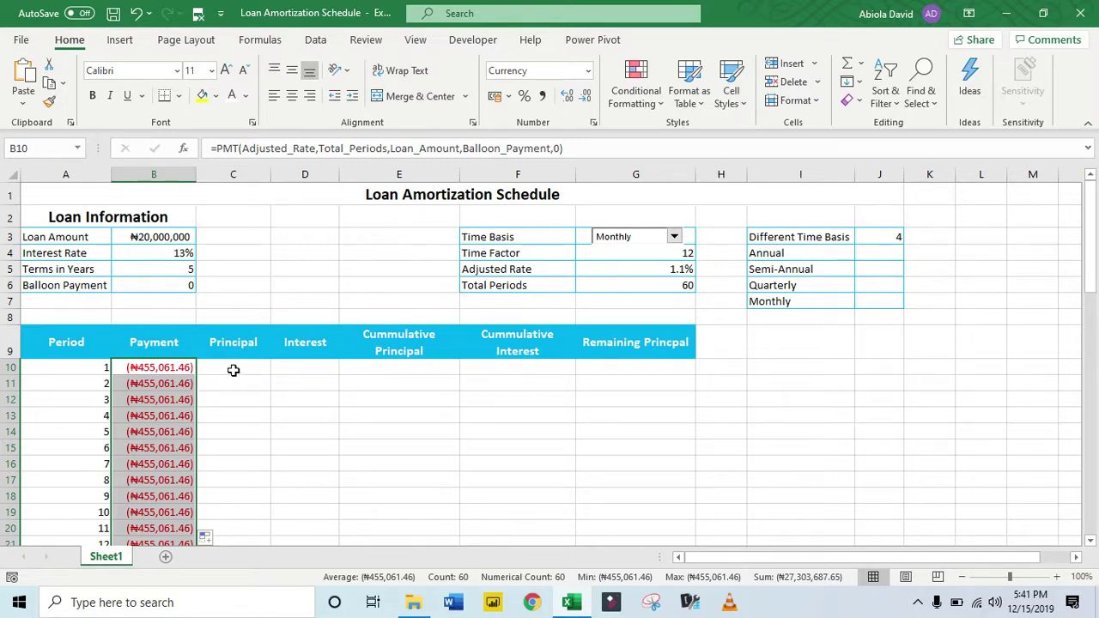
click(233, 369)
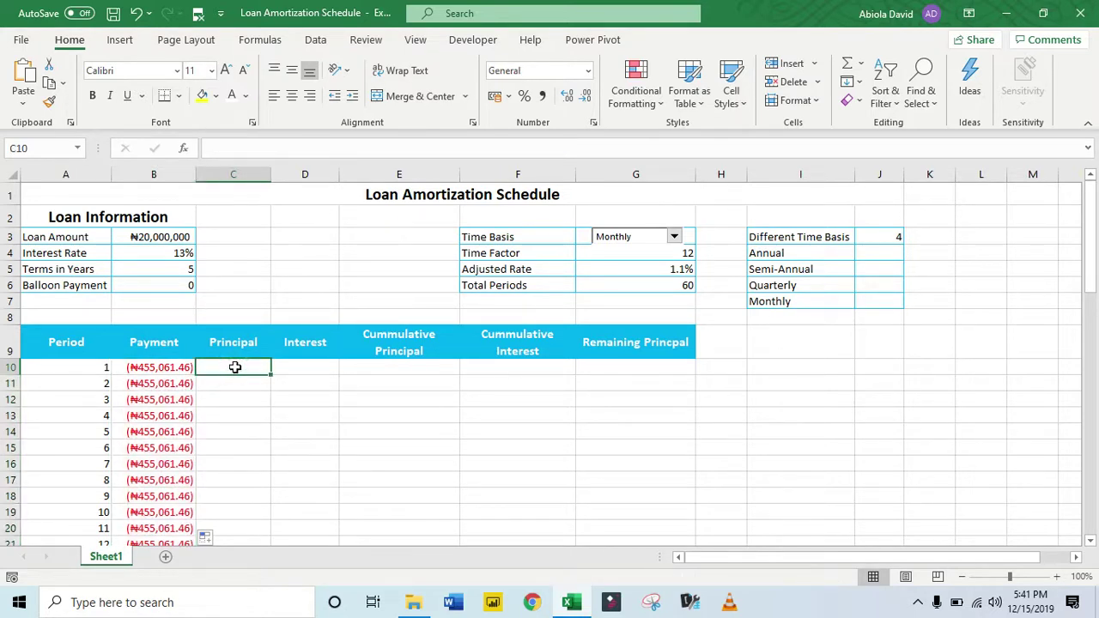
Enter =PPMT(Adjusted_Rate,A10,Total_Periods,Loan_Amount,Balloon_Payment,0) in C10, giving (₦238,394.79).
text(=pp)
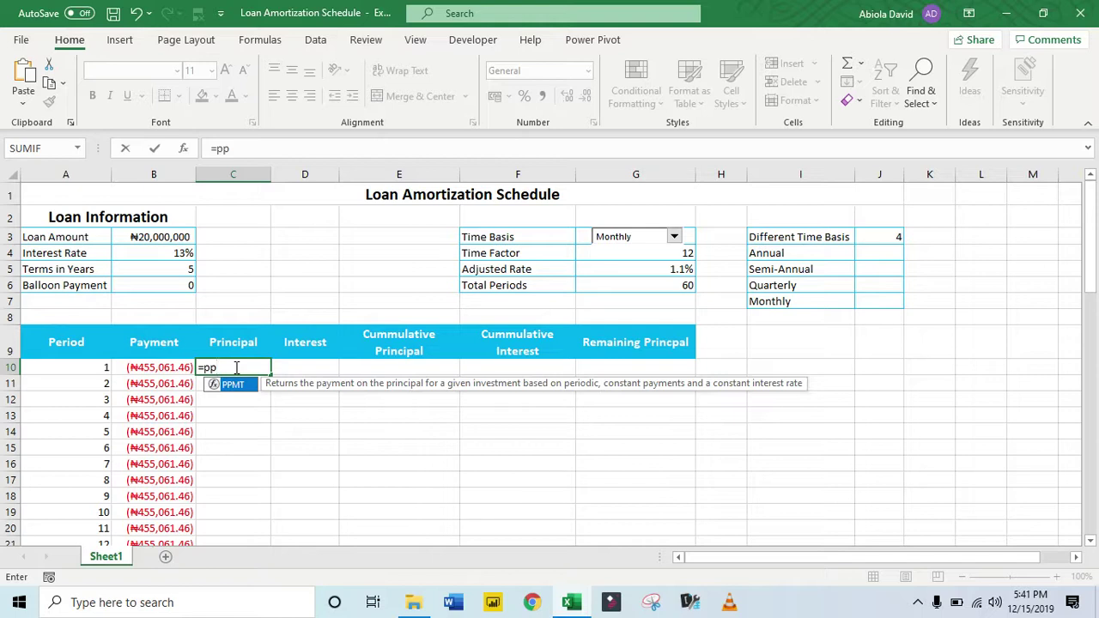
key(Tab)
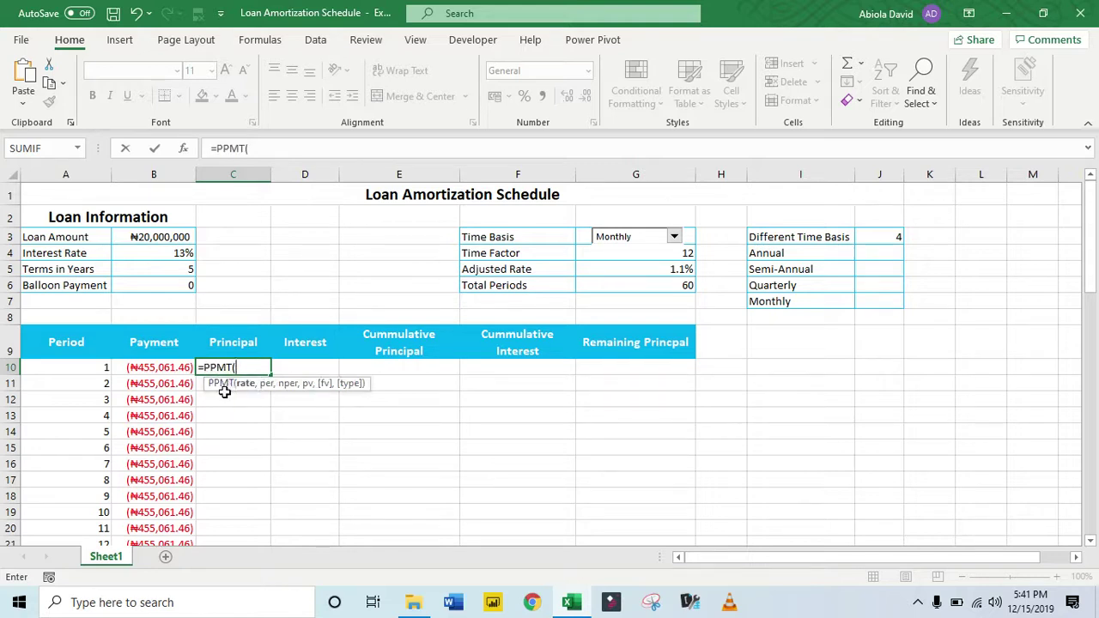
text(ad)
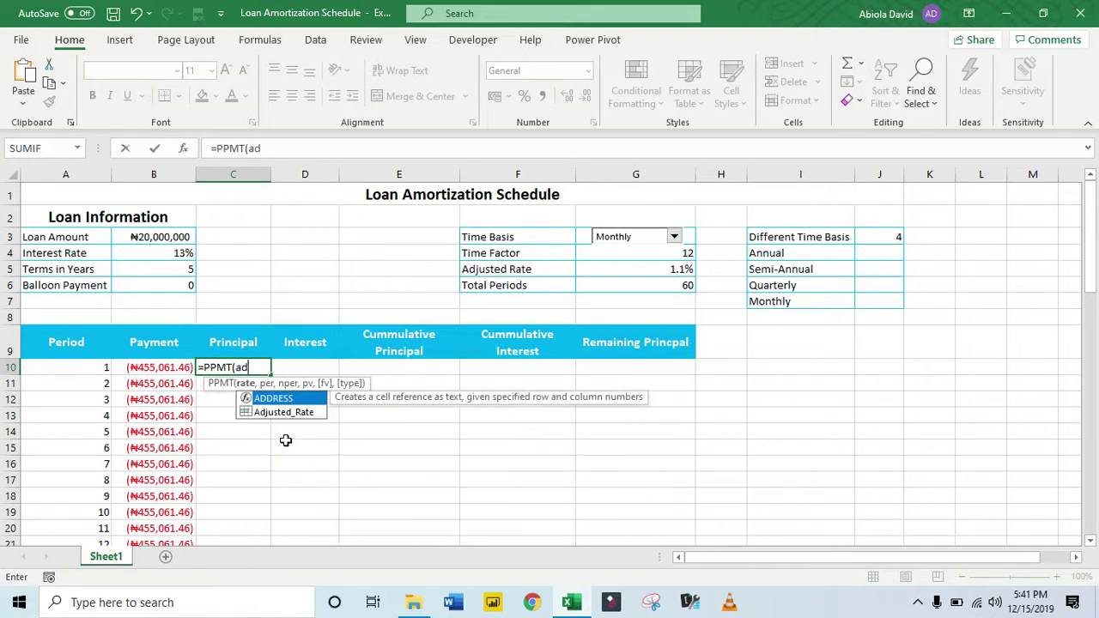
key(Down)
key(Tab)
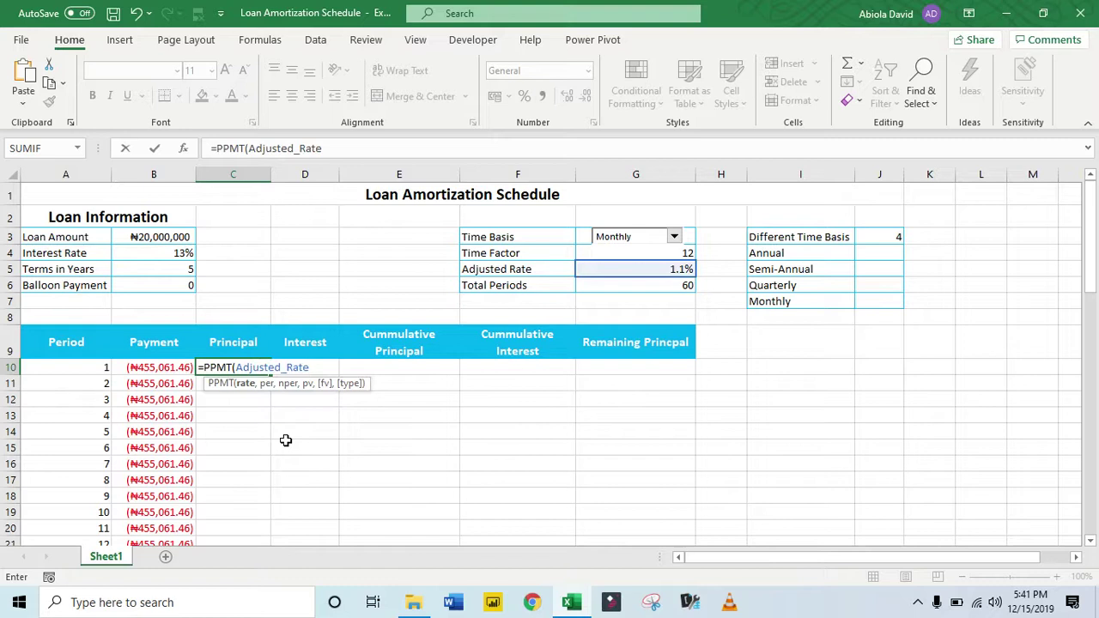
text(,)
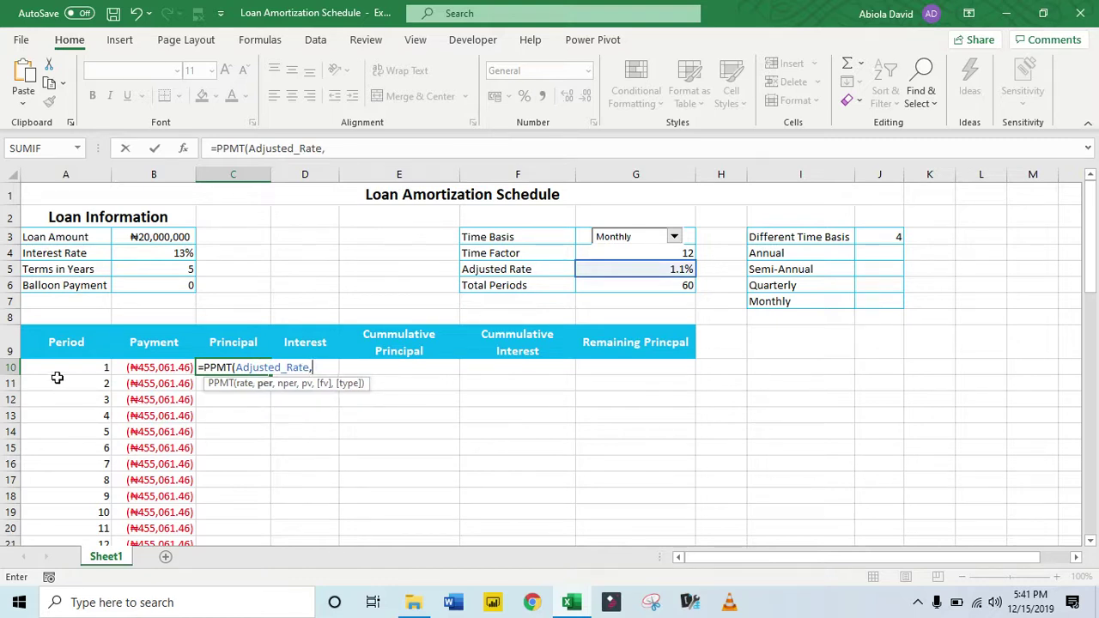
click(57, 366)
text(,)
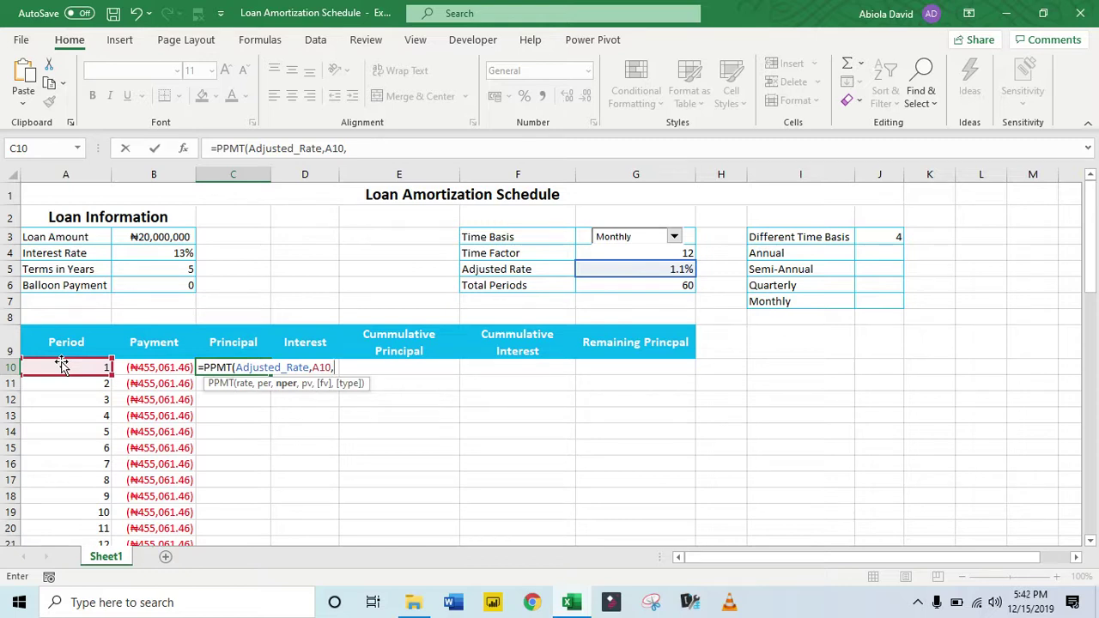
text(tot)
key(Tab)
text(,)
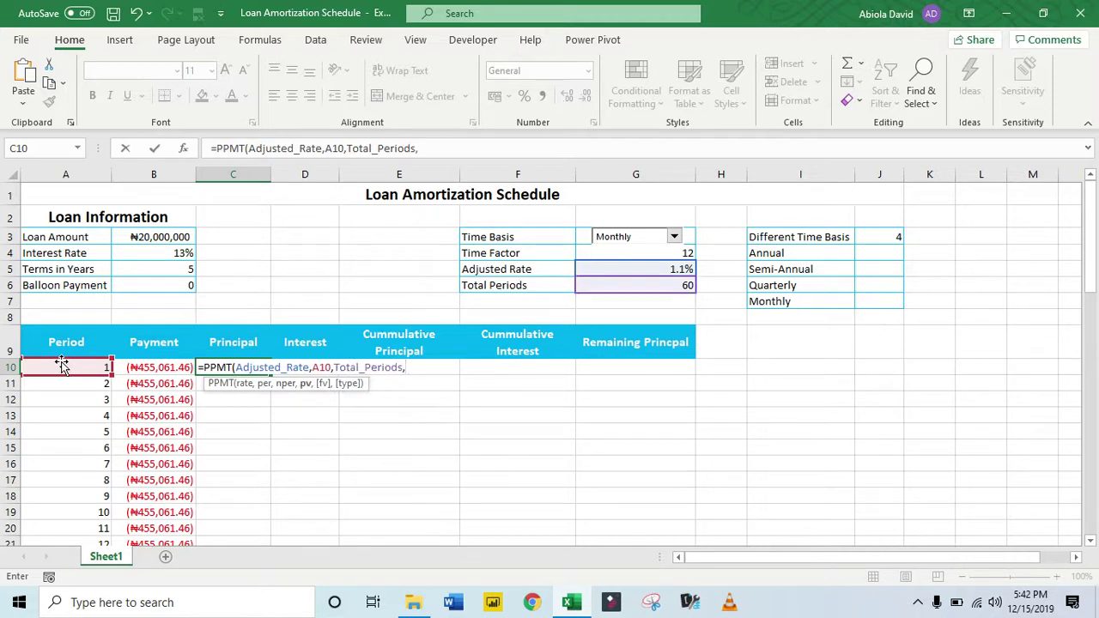
text(lo)
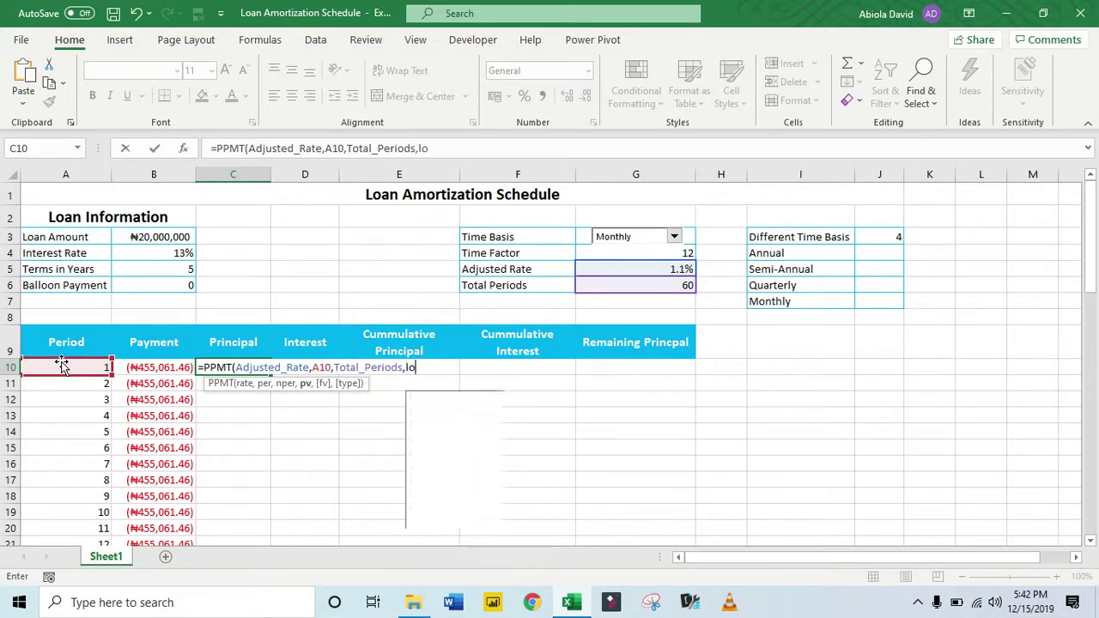
key(Tab)
text(,)
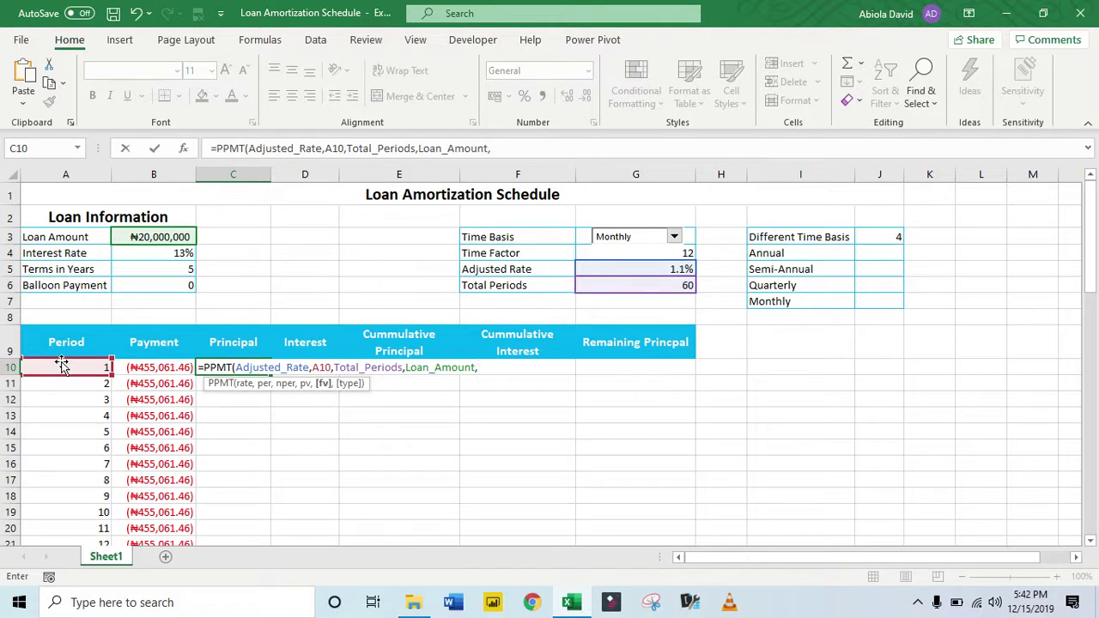
text(ba)
key(Down)
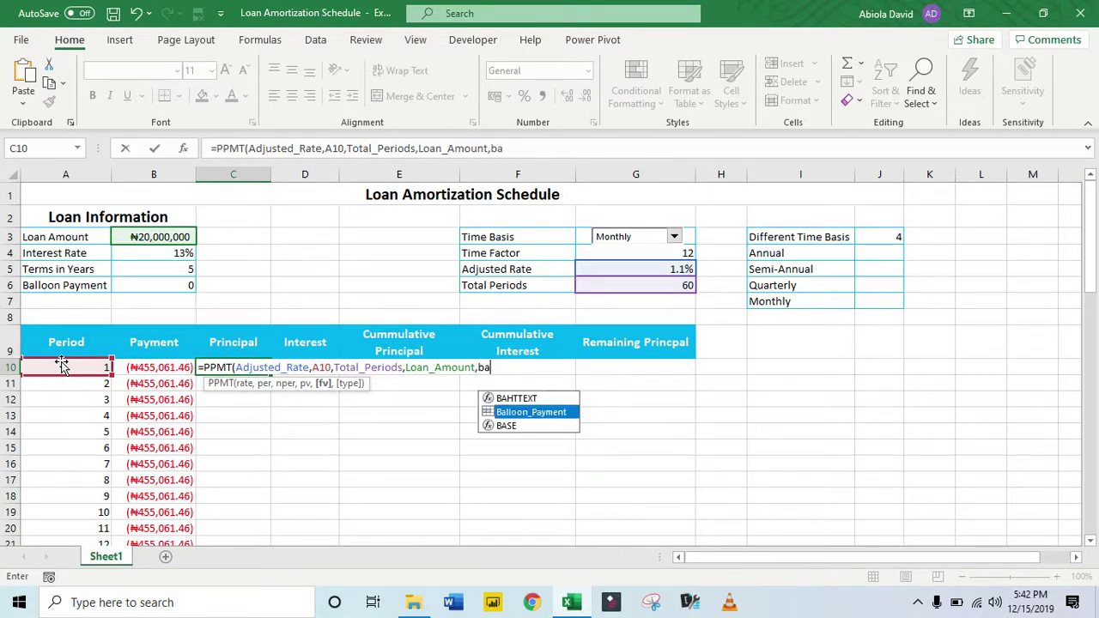
key(Tab)
text(,0)
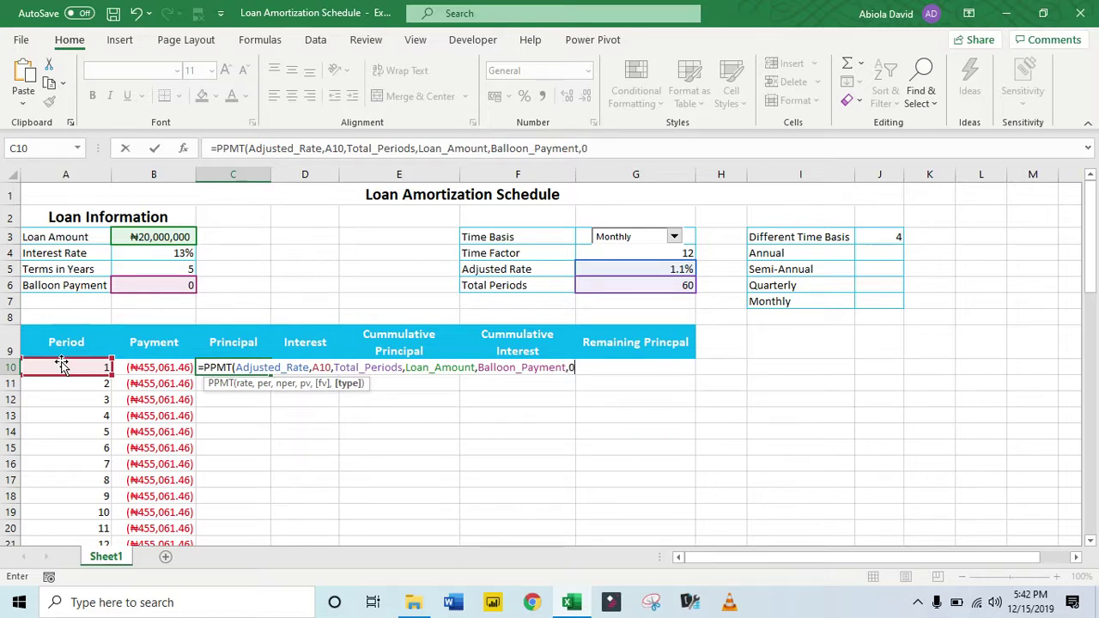
text())
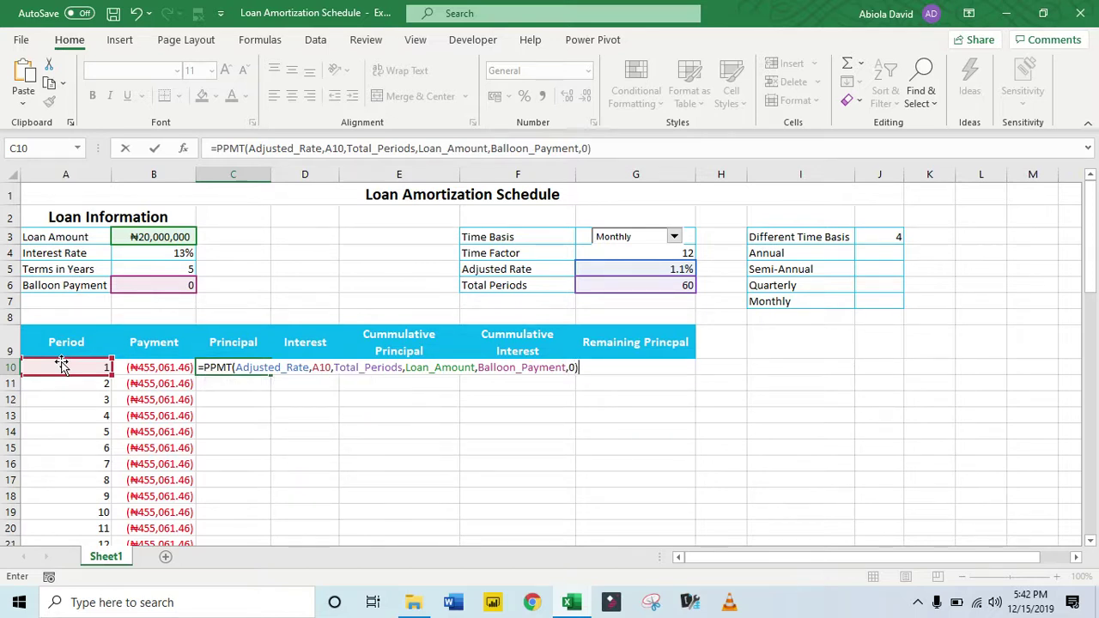
key(ctrl+Return)
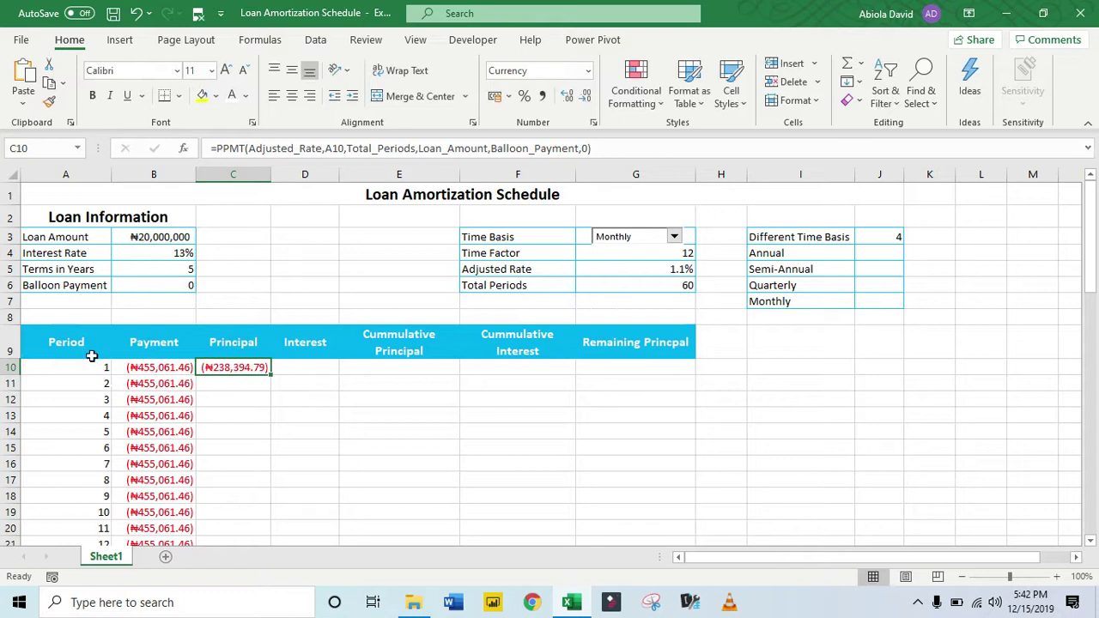
Enter =IPMT(Adjusted_Rate,A10,Total_Periods,Loan_Amount,Balloon_Payment,0) in D10 for period 1's interest.
click(300, 367)
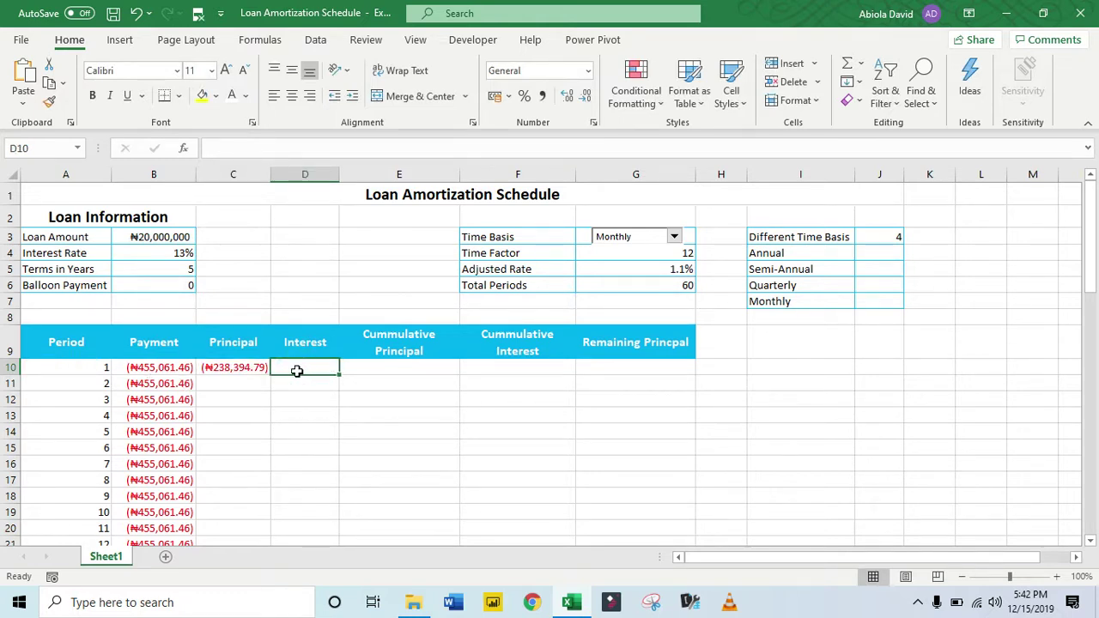
text(=)
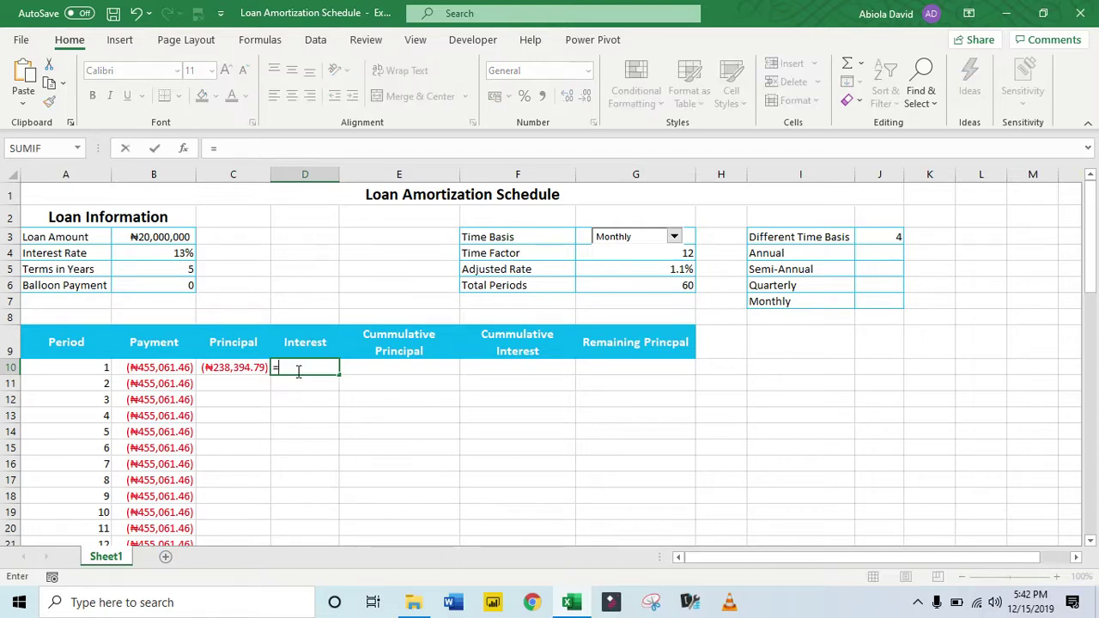
text(ip)
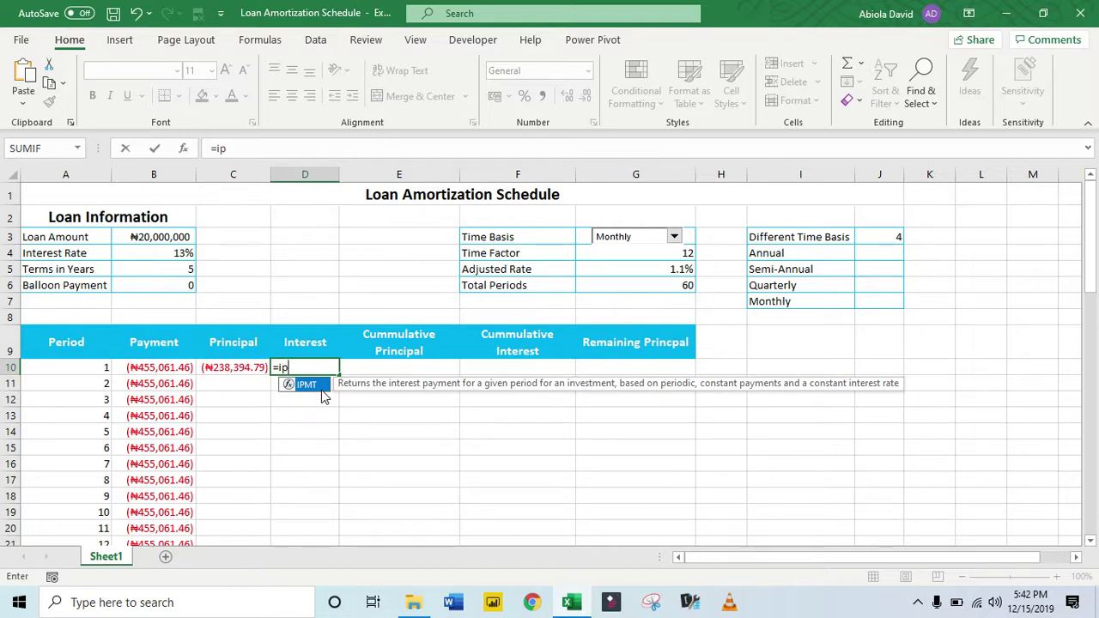
double_click(321, 390)
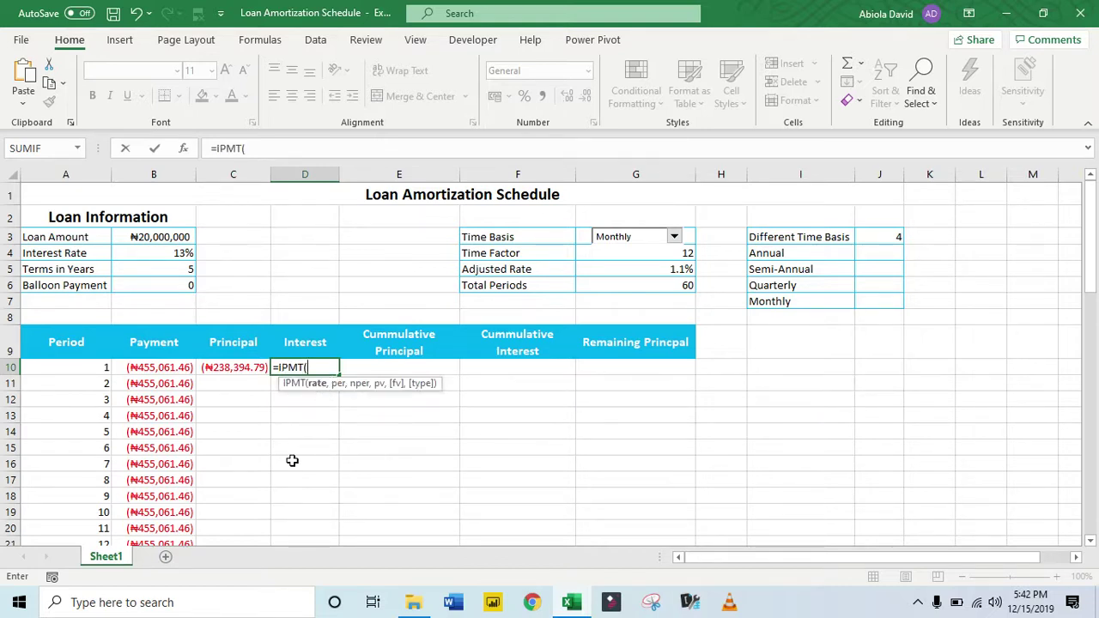
text(ad)
key(Down)
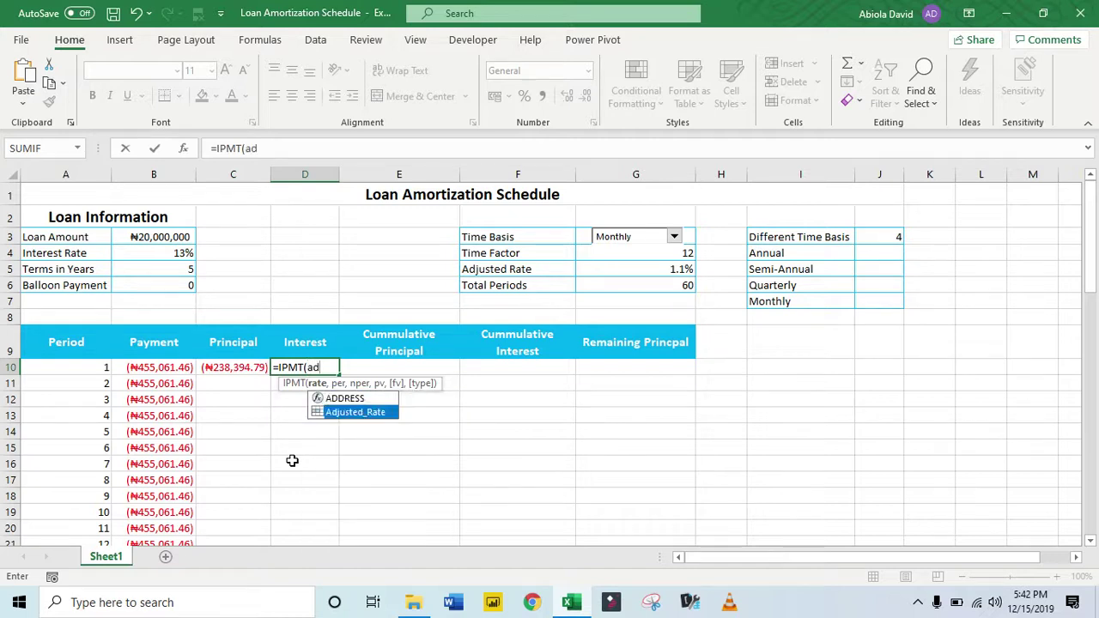
key(Tab)
text(,)
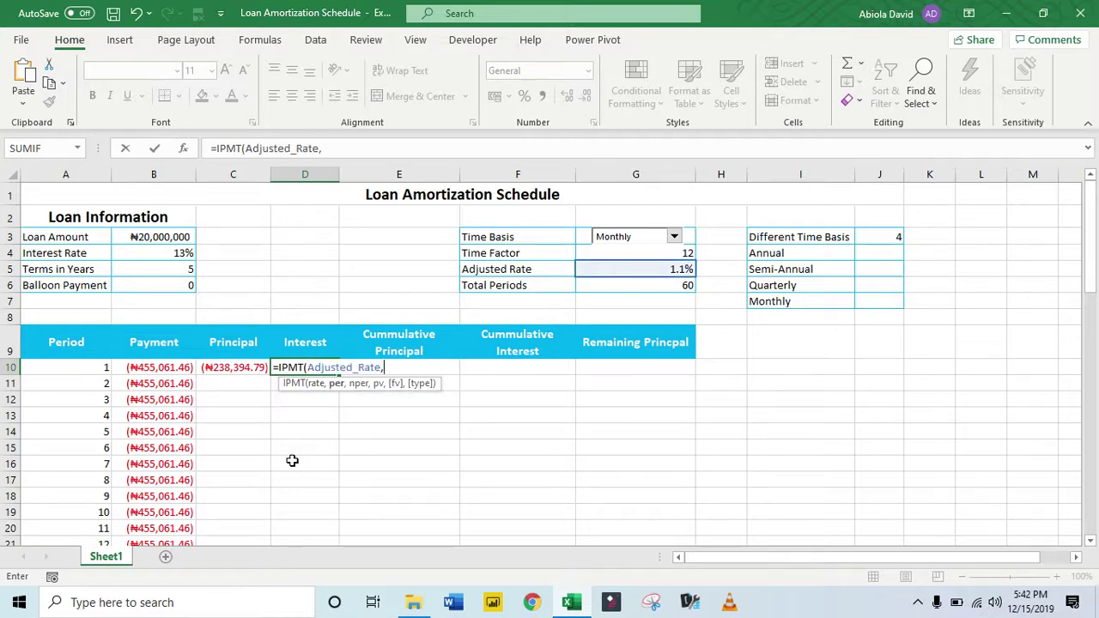
click(55, 373)
text(,)
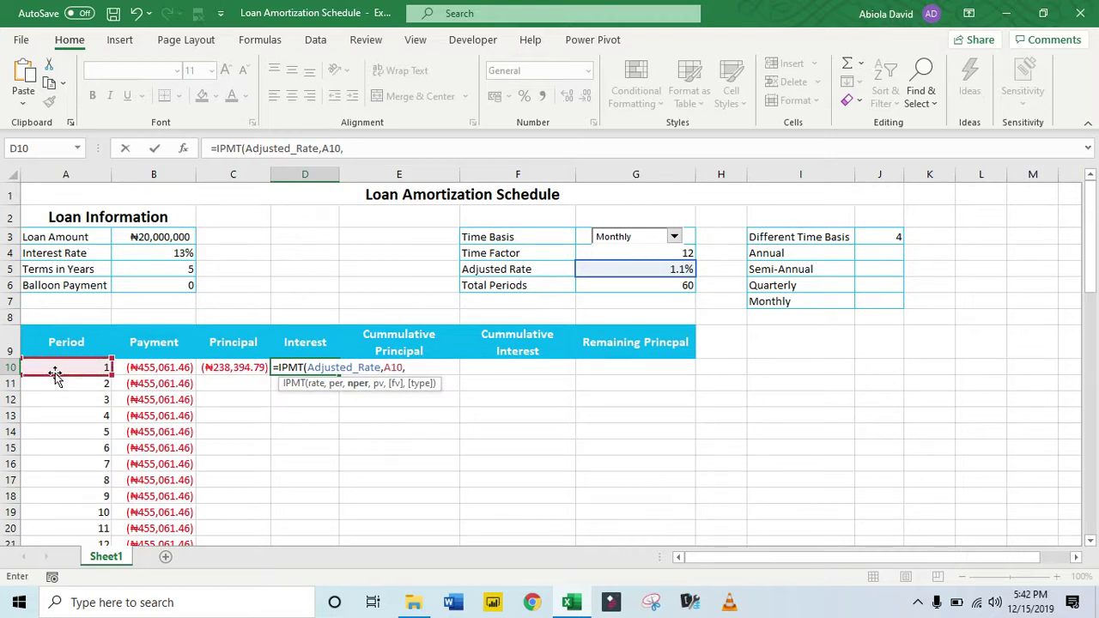
text(tot)
key(Tab)
text(,)
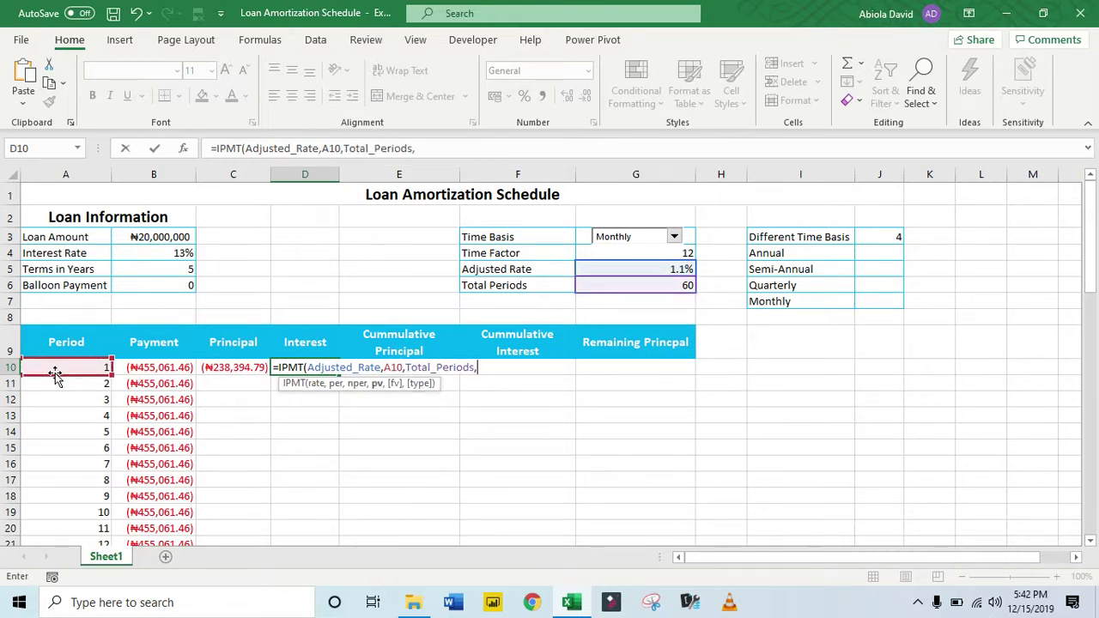
text(lo)
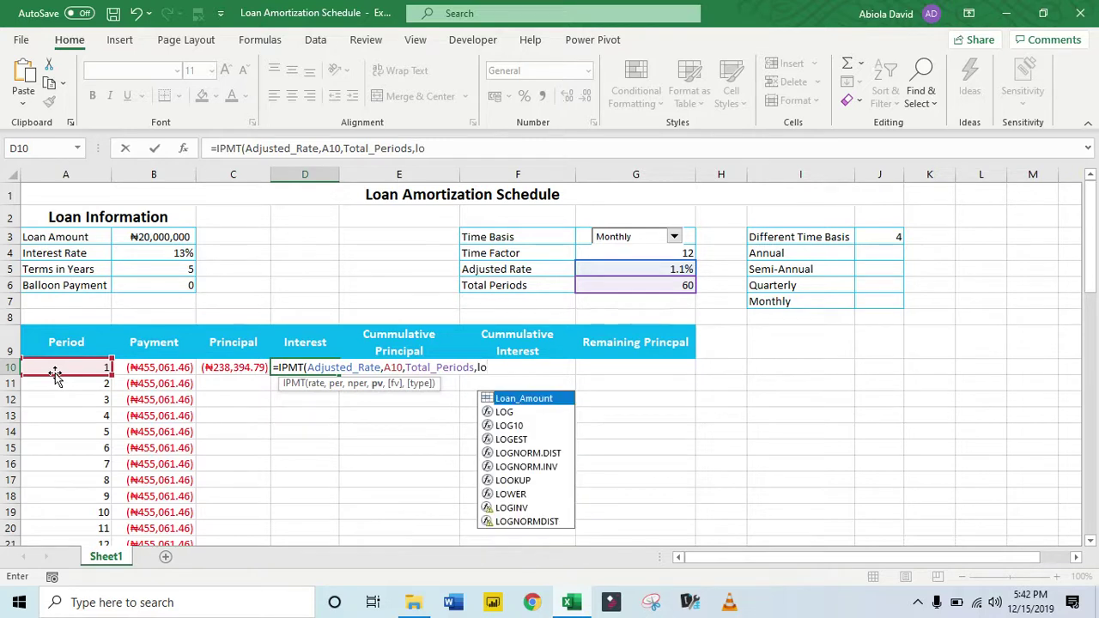
key(Tab)
text(,)
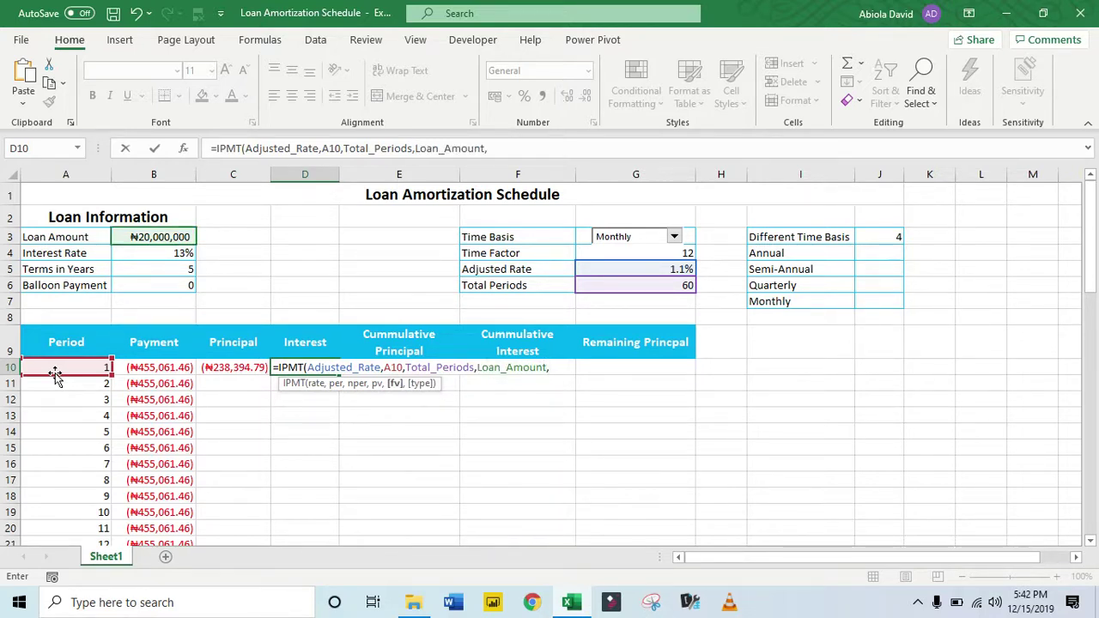
text(ba)
key(Down)
key(Tab)
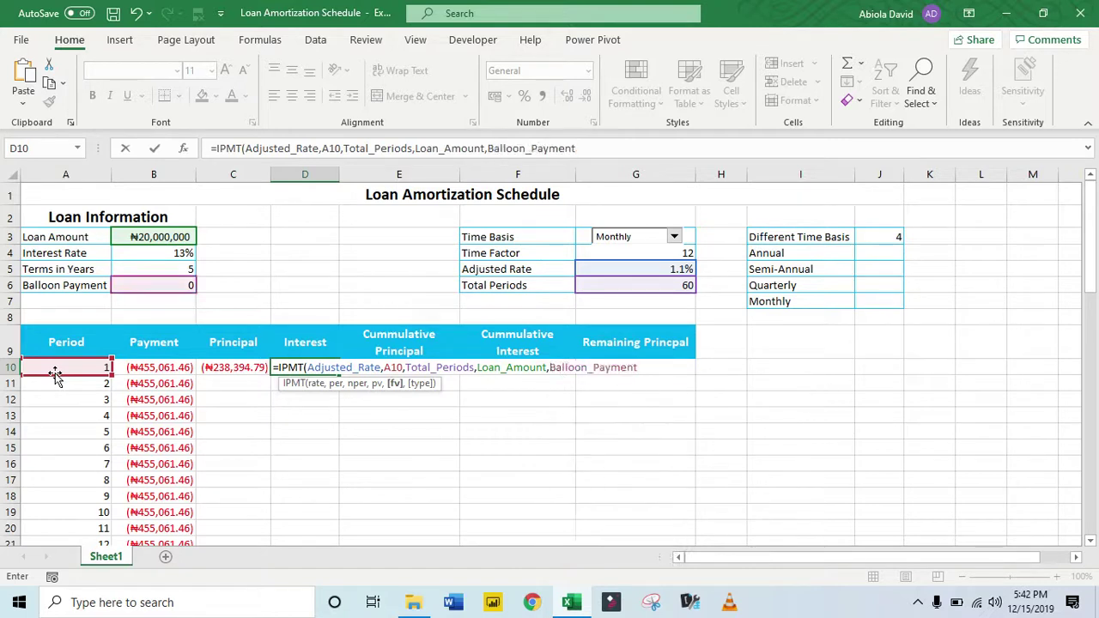
text(,0)
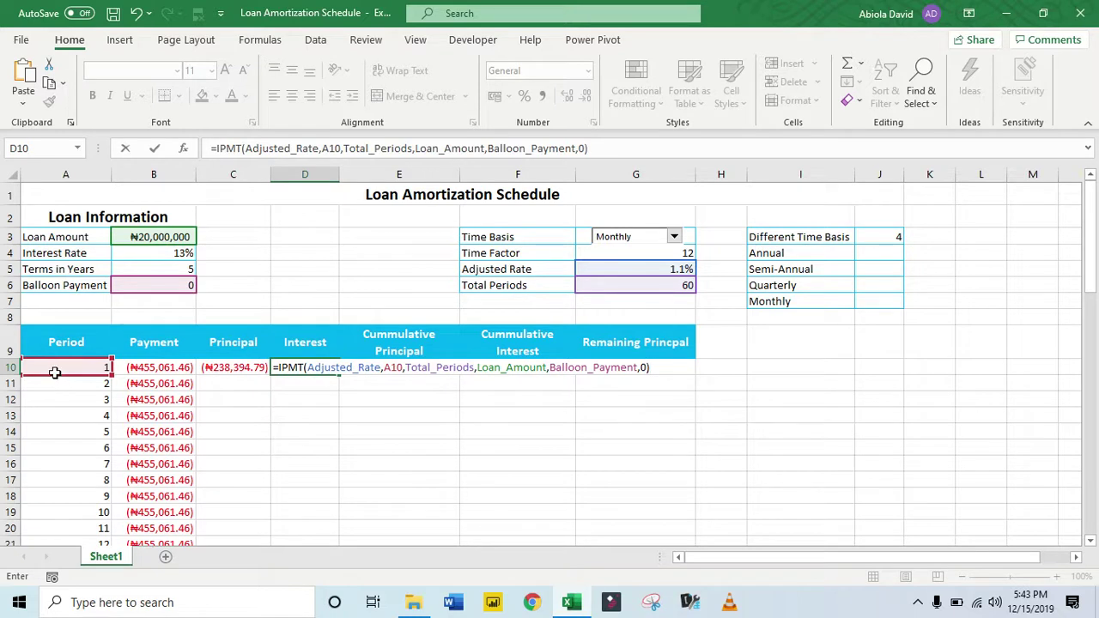
key(ctrl+Return)
Widen column D and fill the Interest and Principal formulas down all 60 periods.
drag(339, 174, 345, 173)
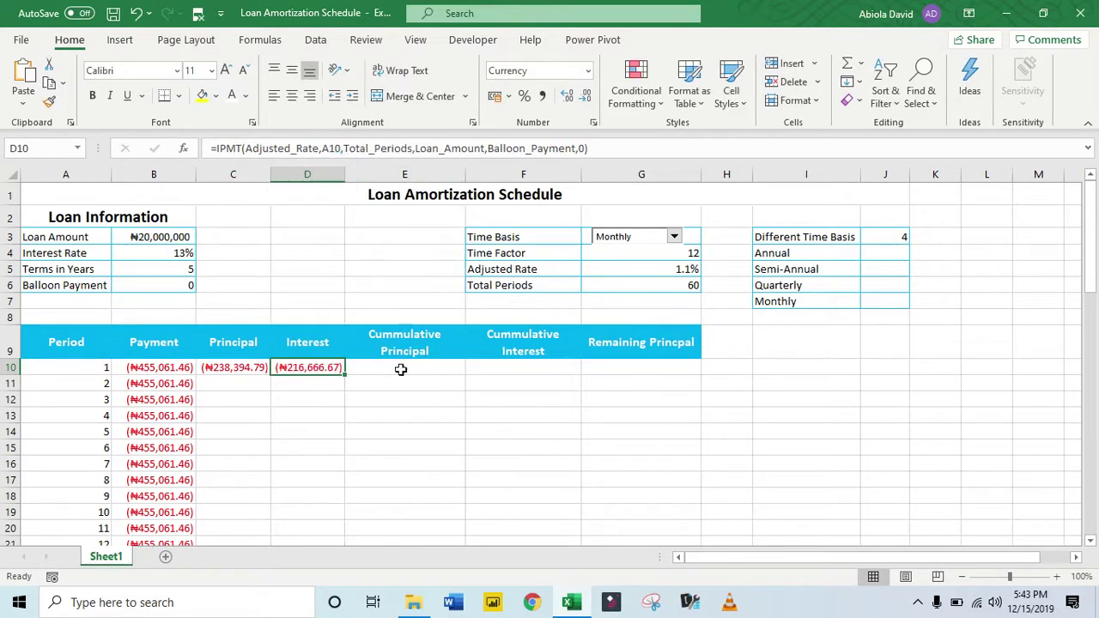
double_click(347, 376)
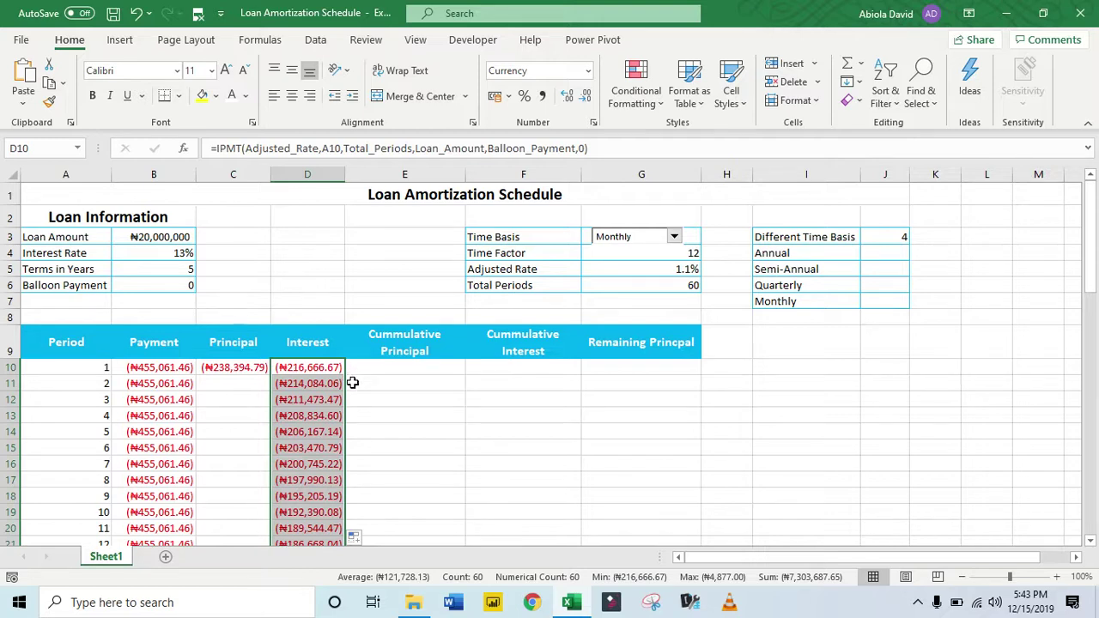
click(245, 369)
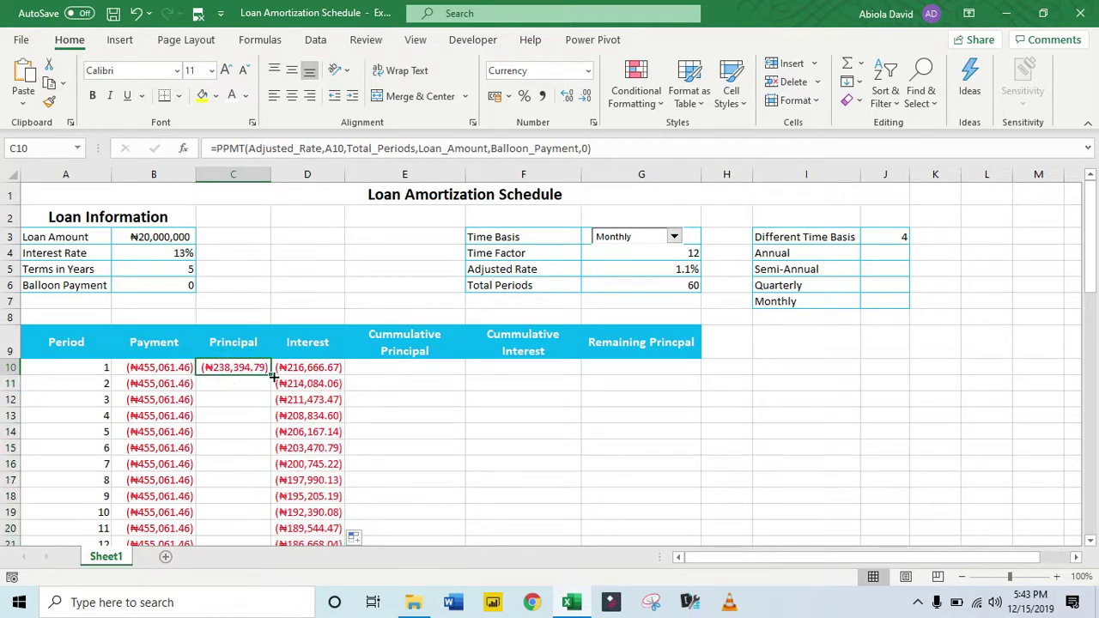
double_click(270, 377)
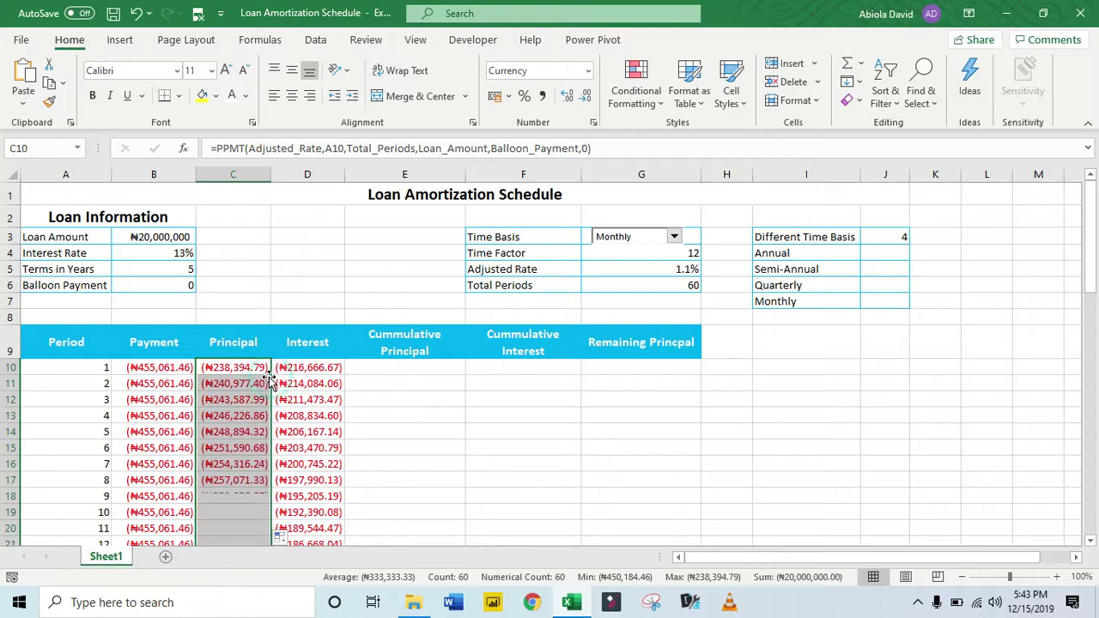
click(356, 372)
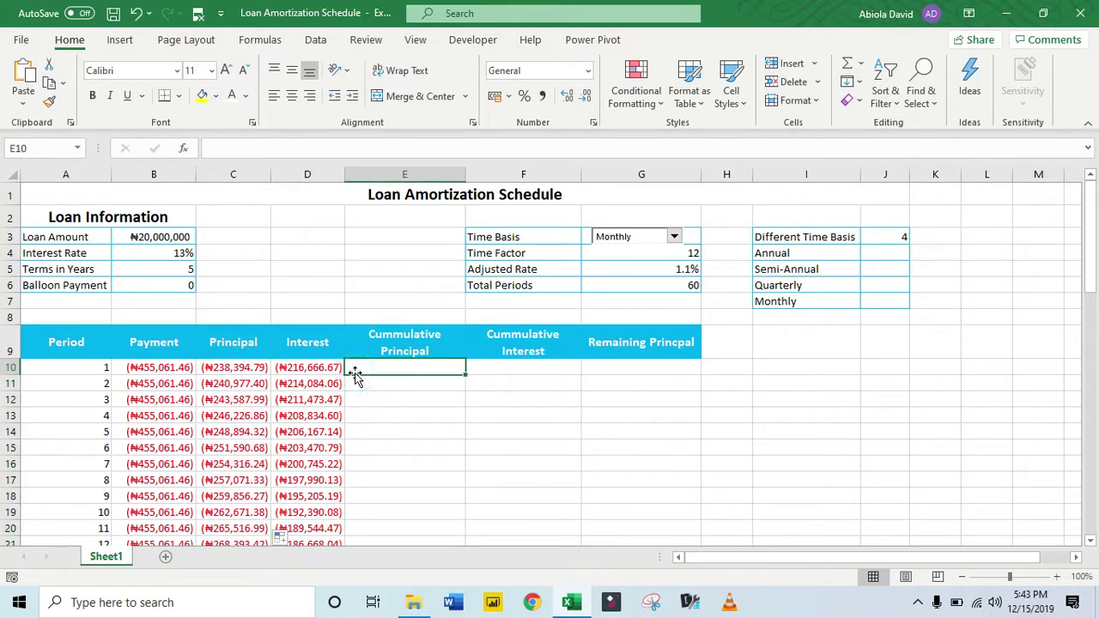
Enter =SUM($C$10:C10) in E10 and copy the running principal total down all 60 rows.
text(=sum)
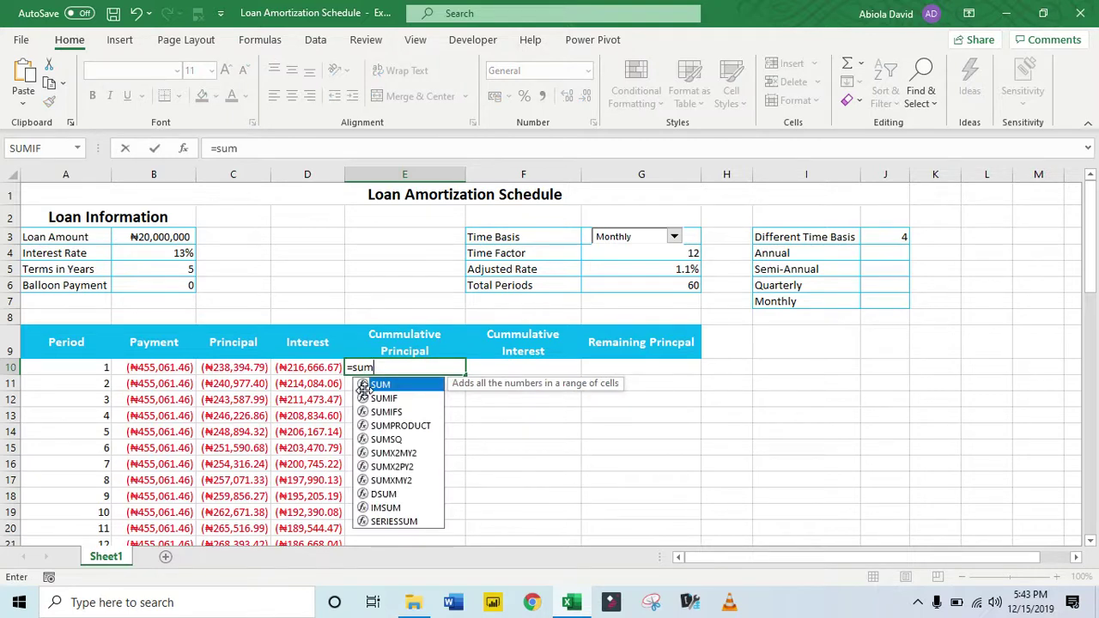
key(Tab)
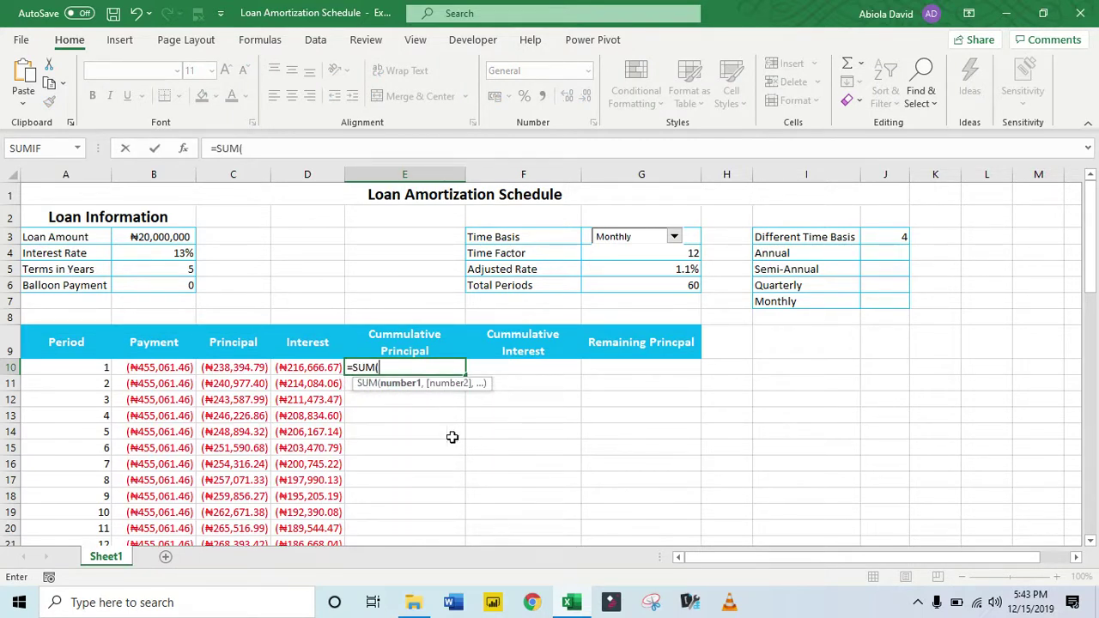
click(252, 371)
key(F8)
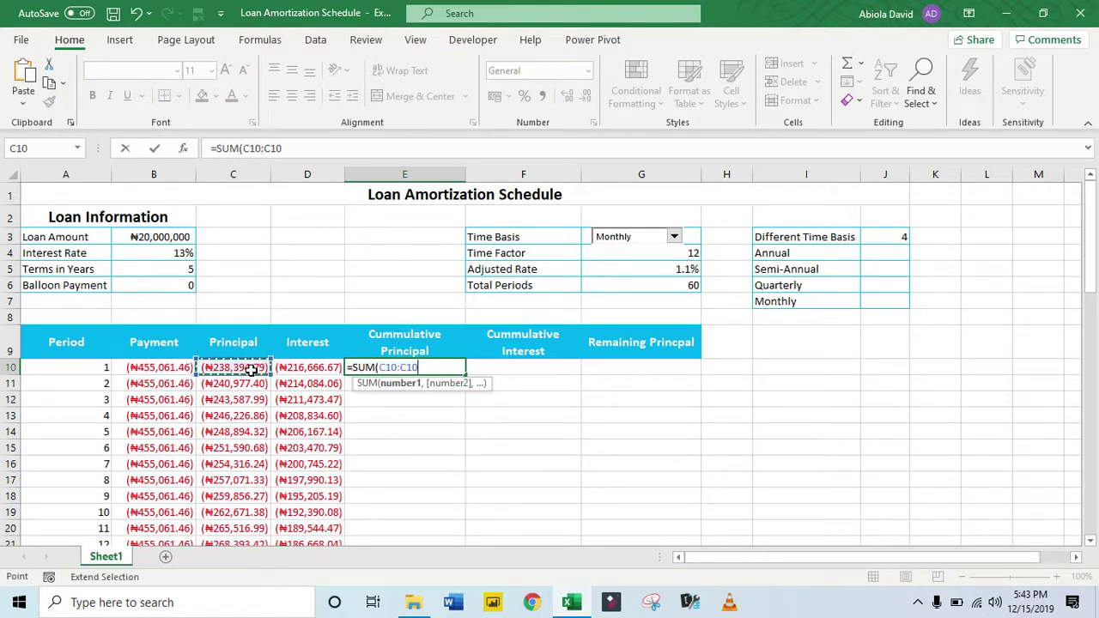
double_click(388, 367)
click(388, 367)
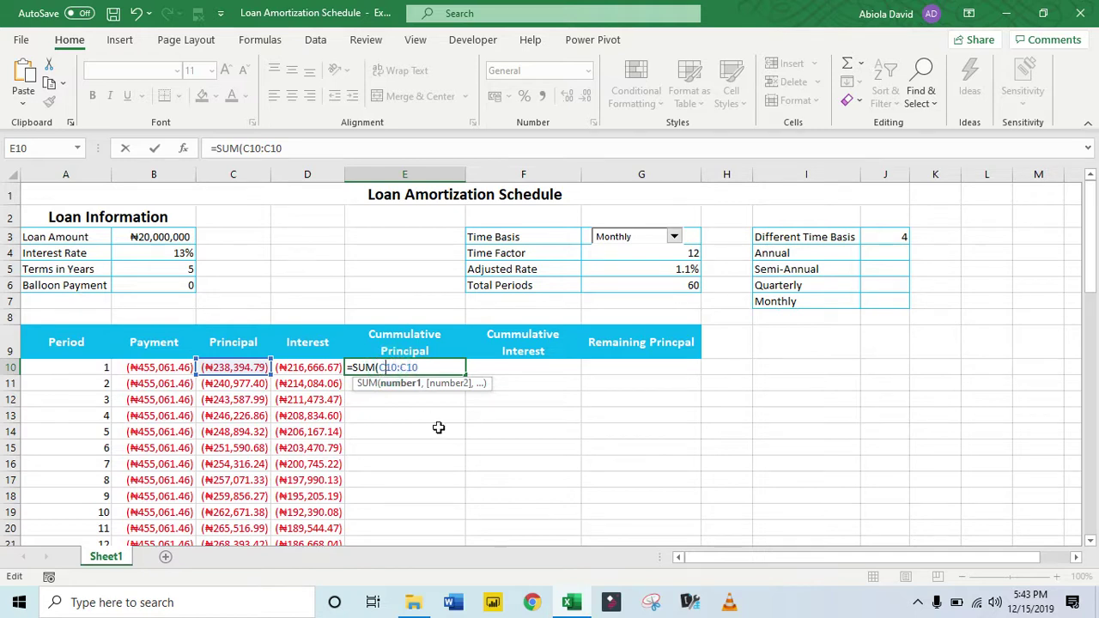
key(F4)
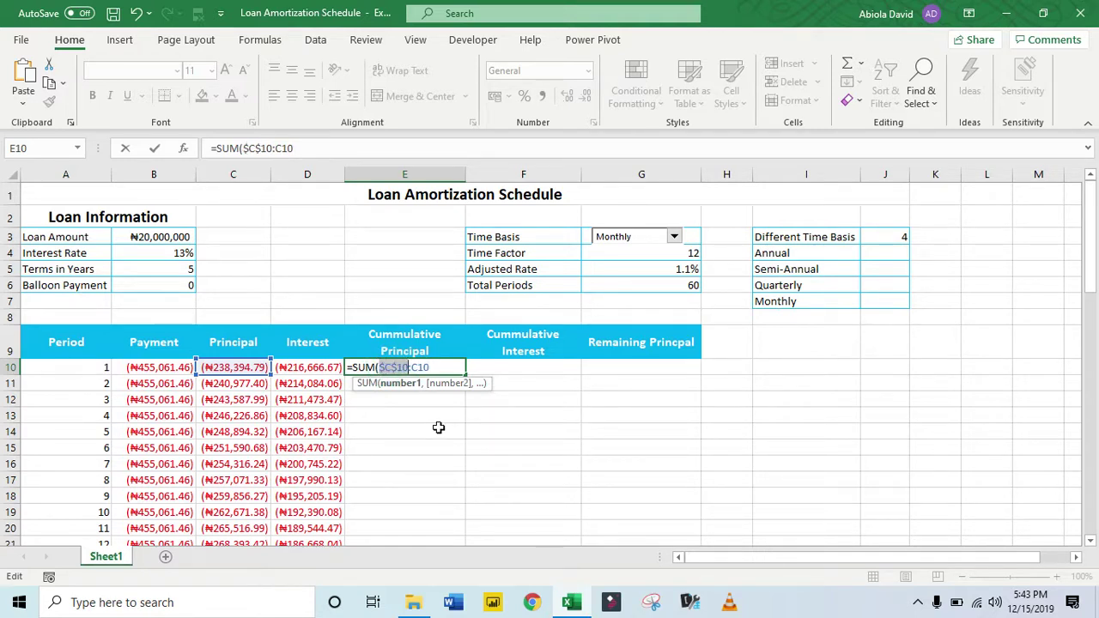
key(ctrl+Return)
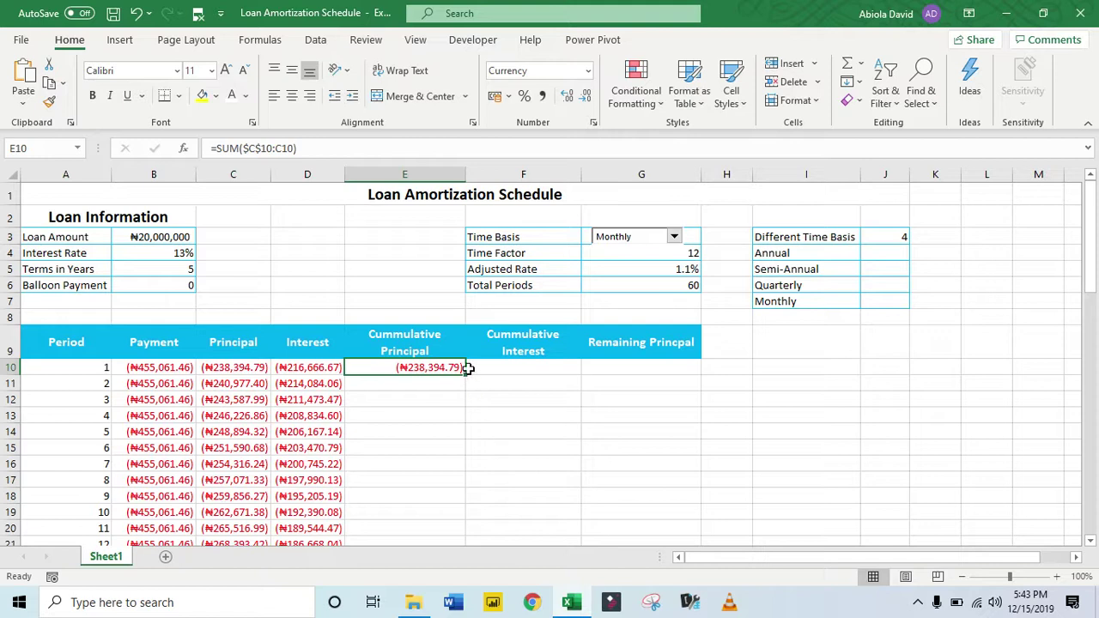
double_click(468, 375)
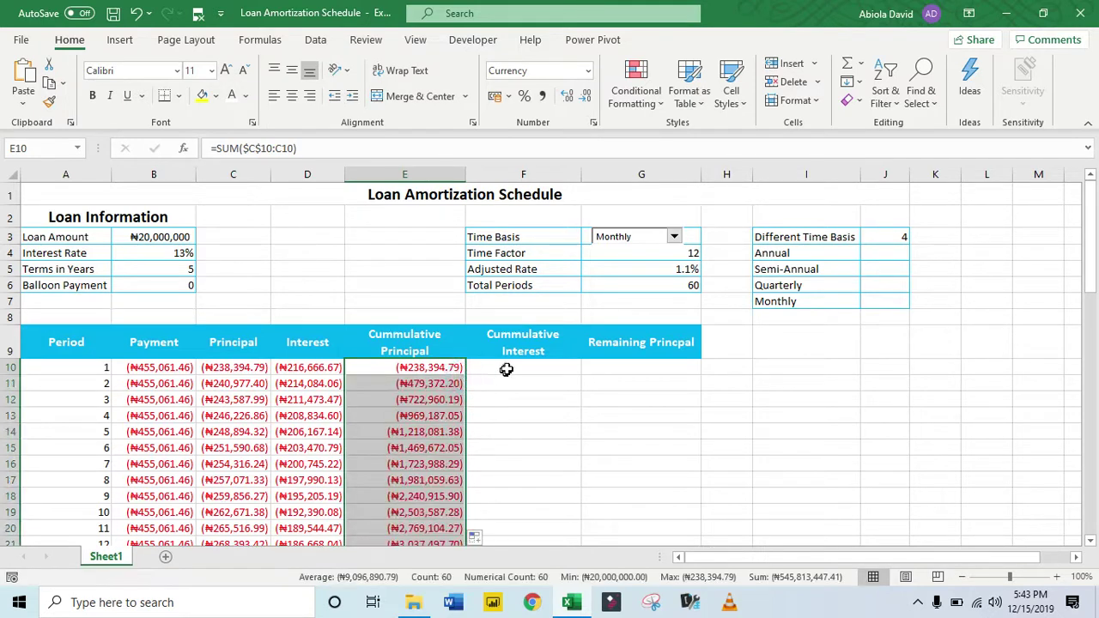
click(508, 368)
Enter =SUM($D$10:D10) in F10 and copy the running interest total down column F.
text(=)
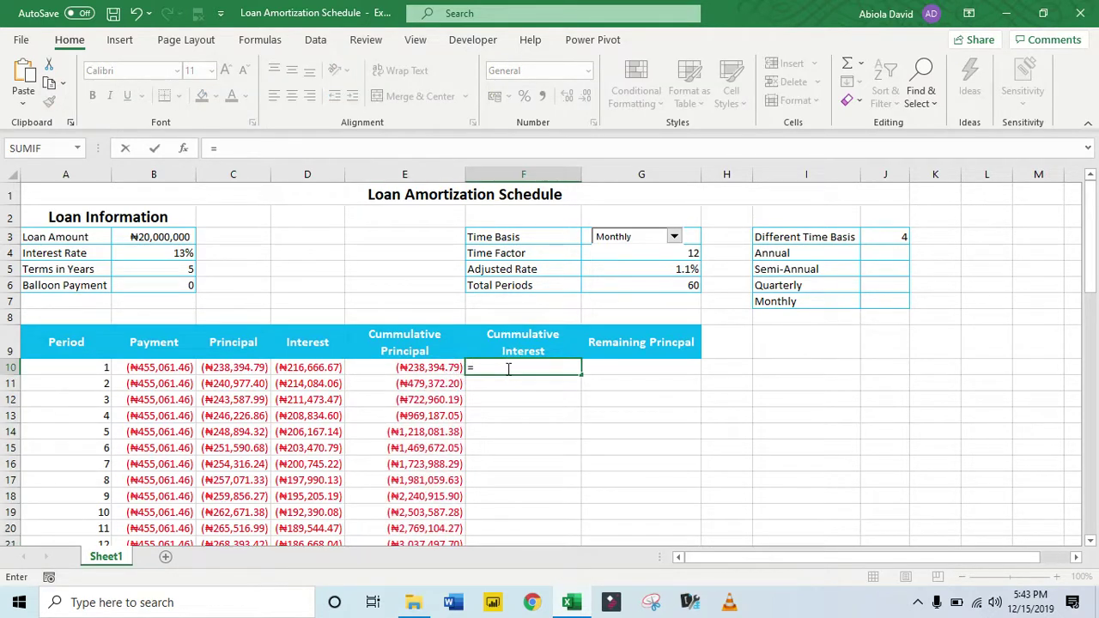
text(su)
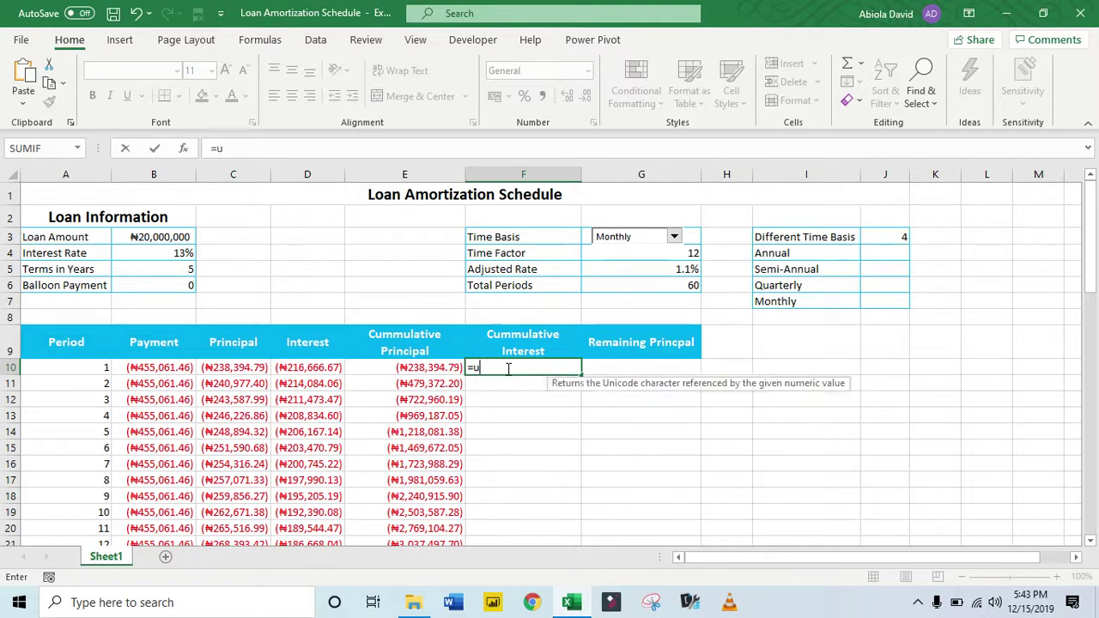
text(m)
key(Tab)
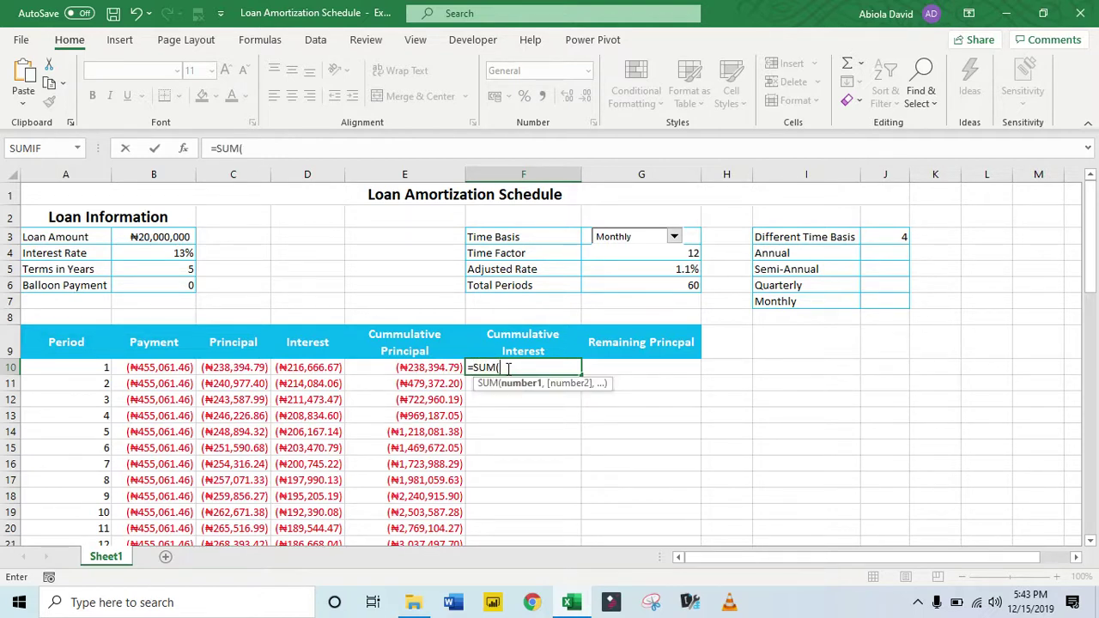
click(307, 368)
key(F8)
click(307, 368)
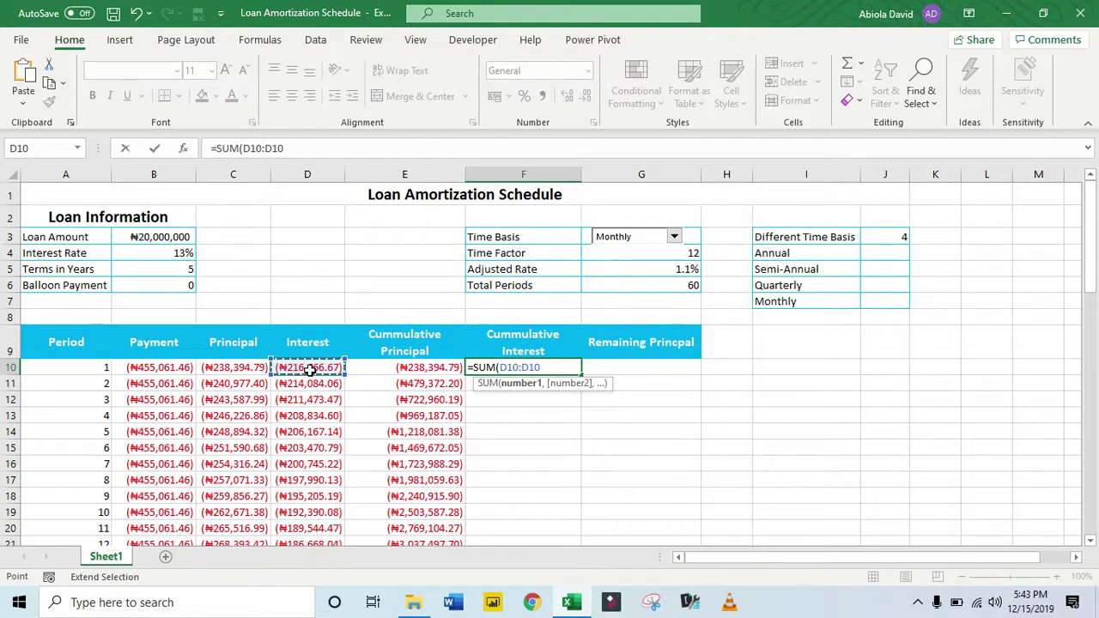
click(515, 368)
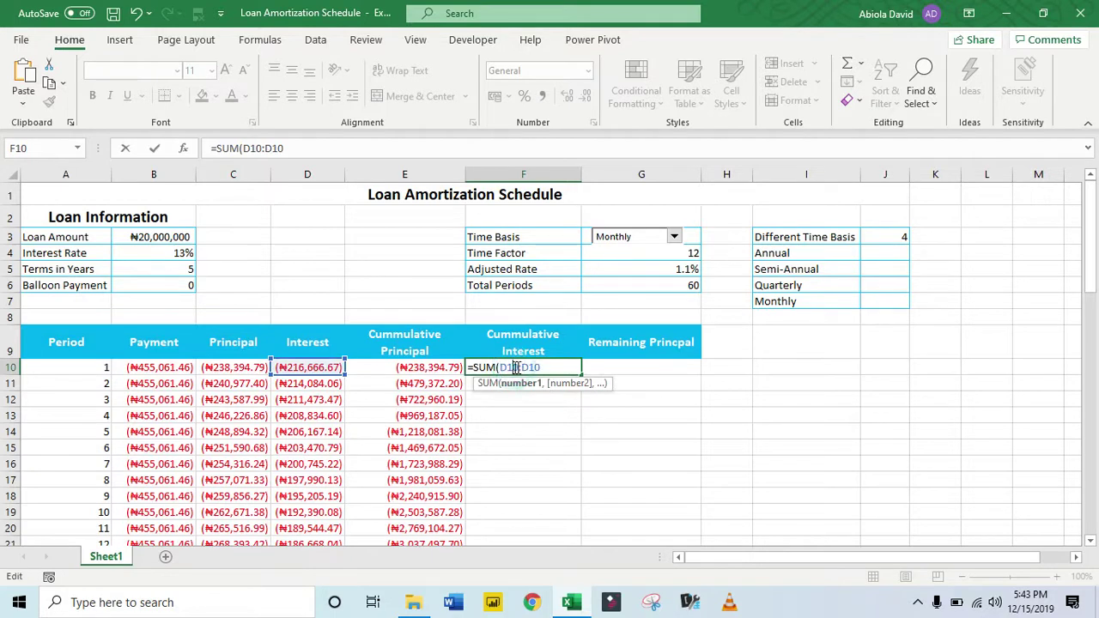
key(F4)
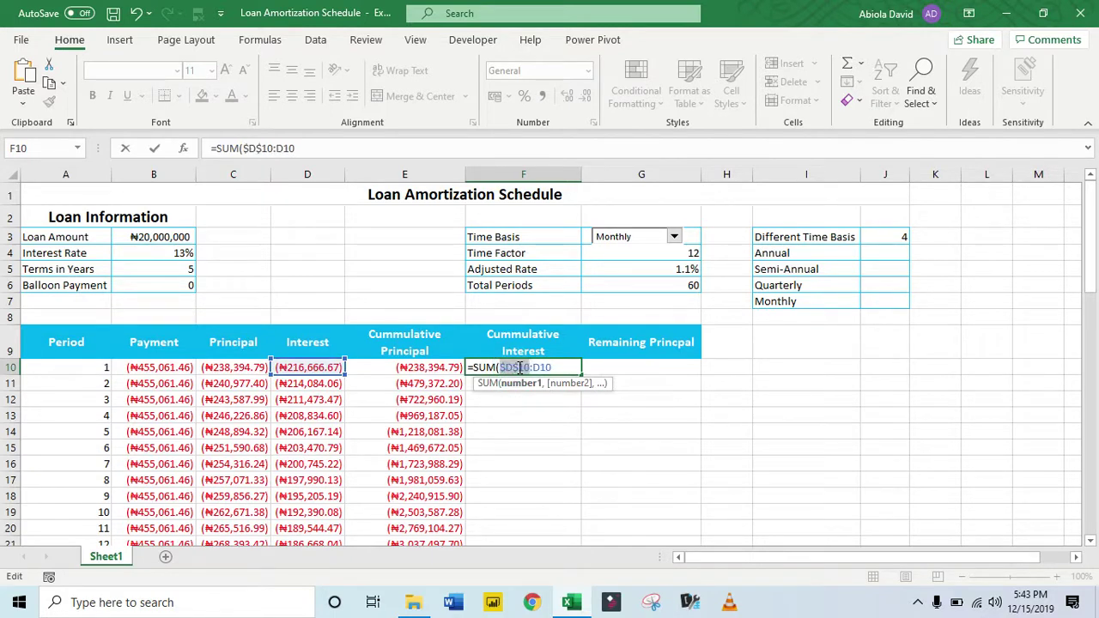
key(ctrl+Return)
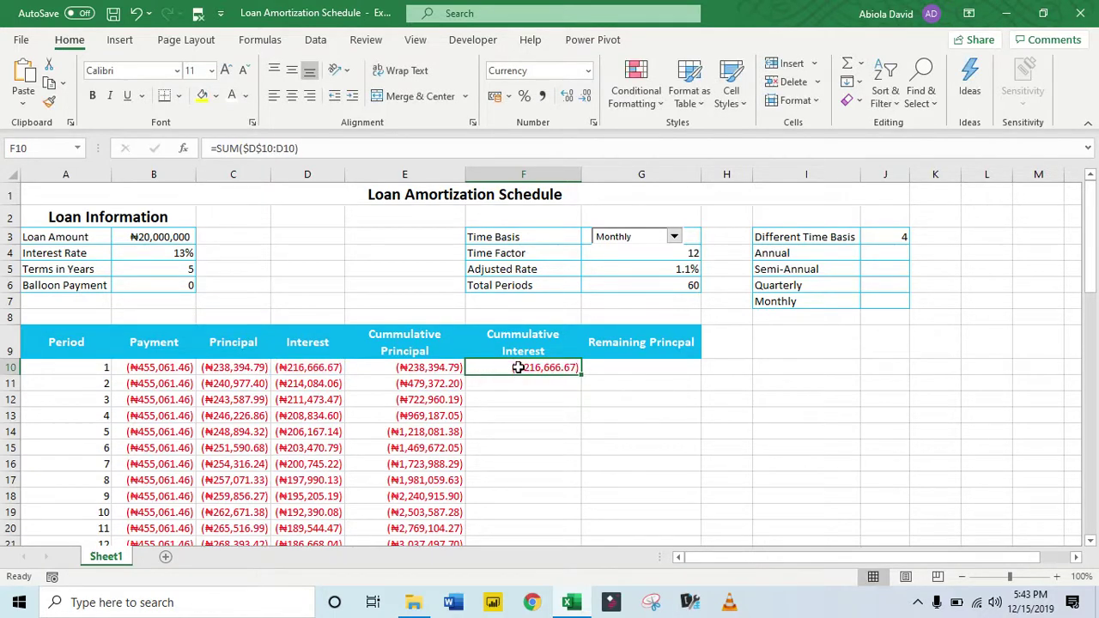
double_click(580, 375)
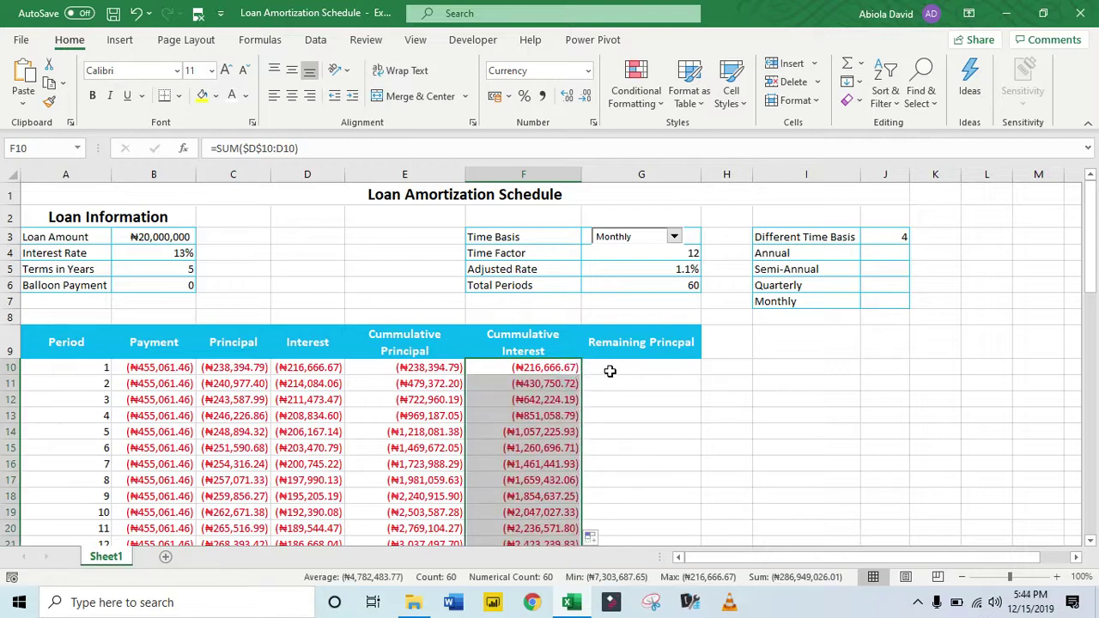
click(610, 370)
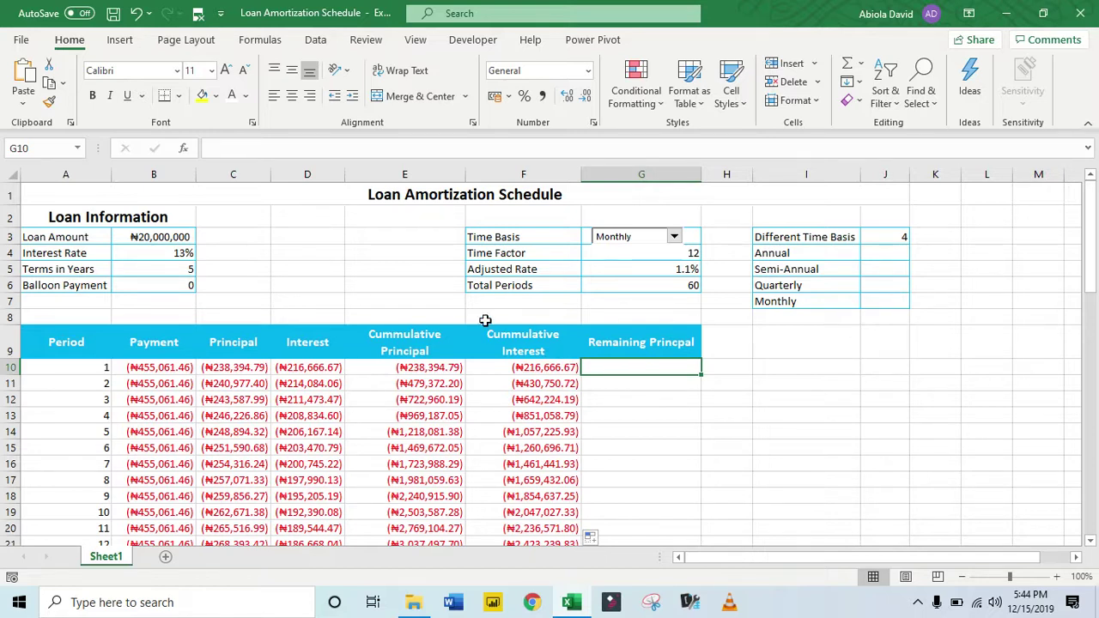
Enter =Loan_Amount+E10 in G10, giving a period 1 balance of ₦19,761,605.21.
text(lo=lo)
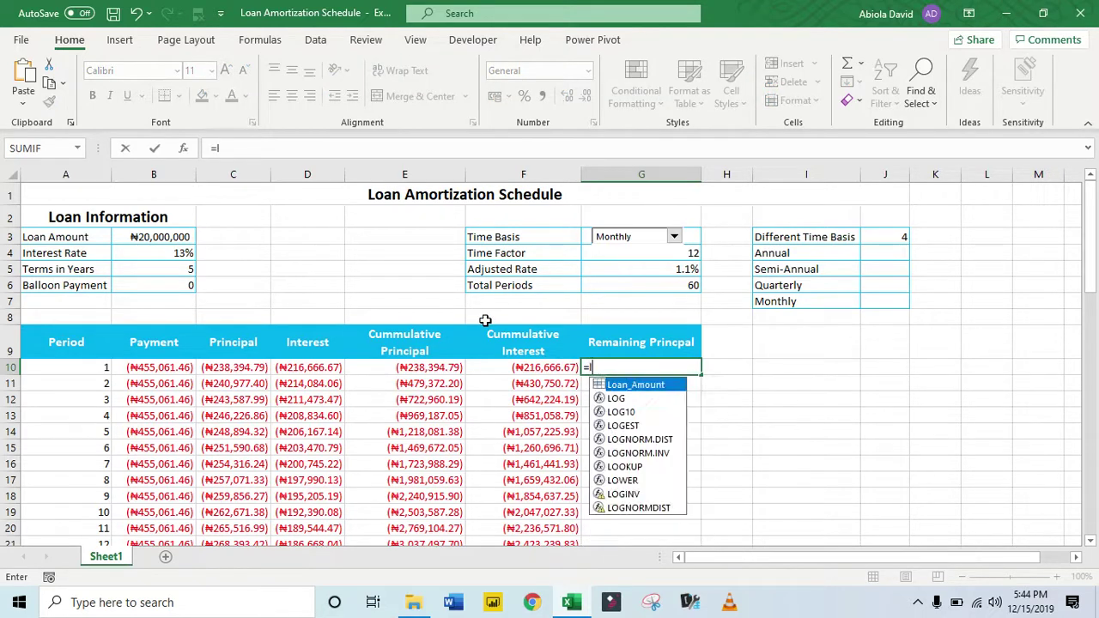
key(Tab)
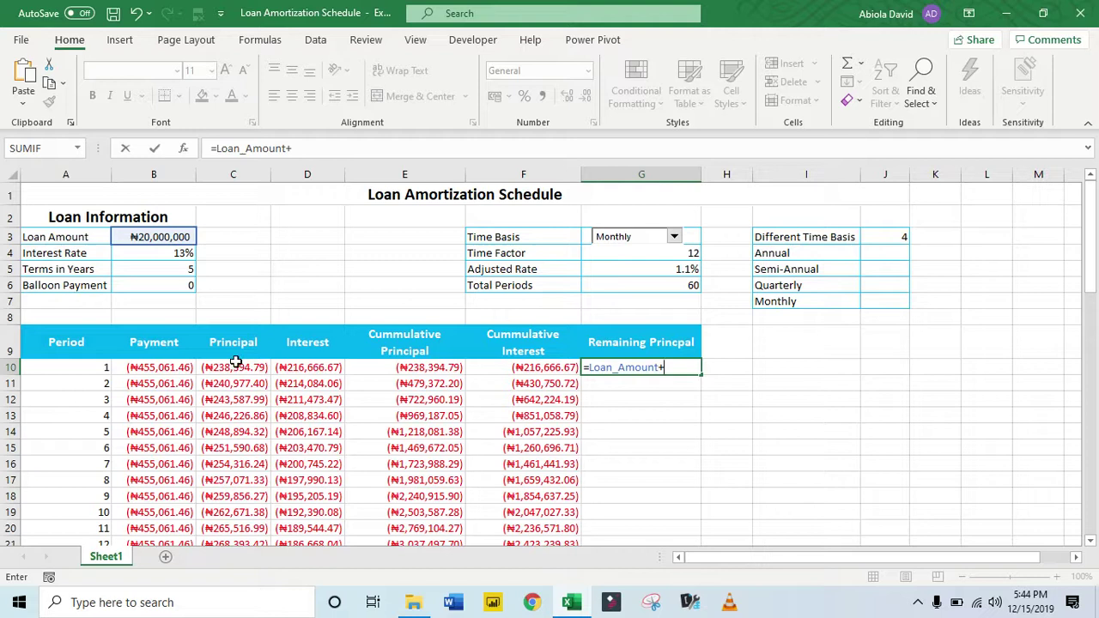
click(393, 372)
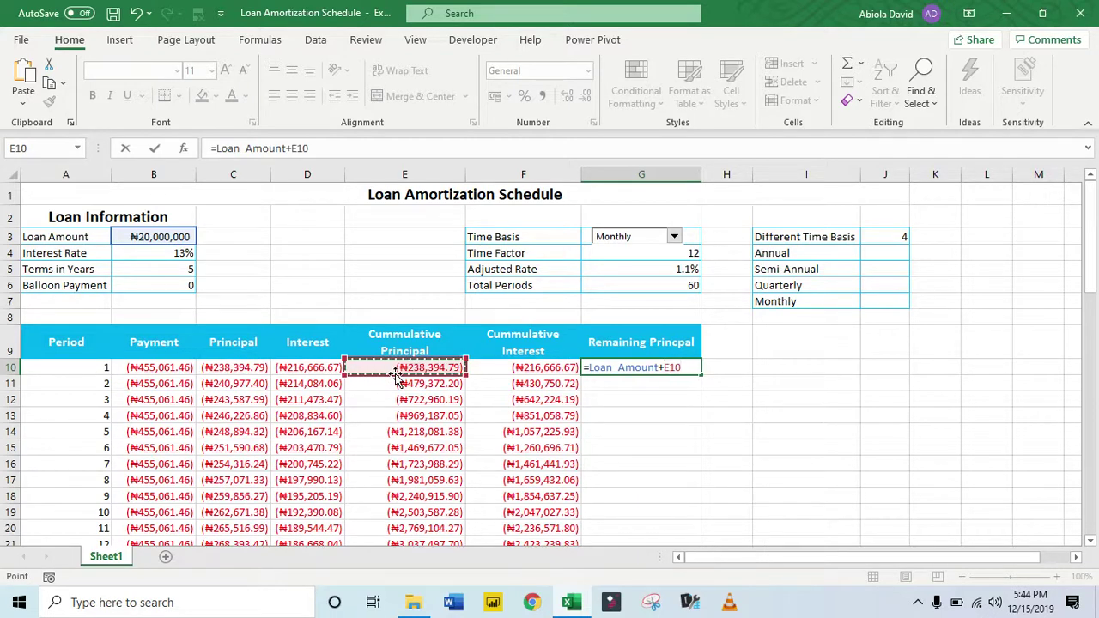
key(ctrl+Return)
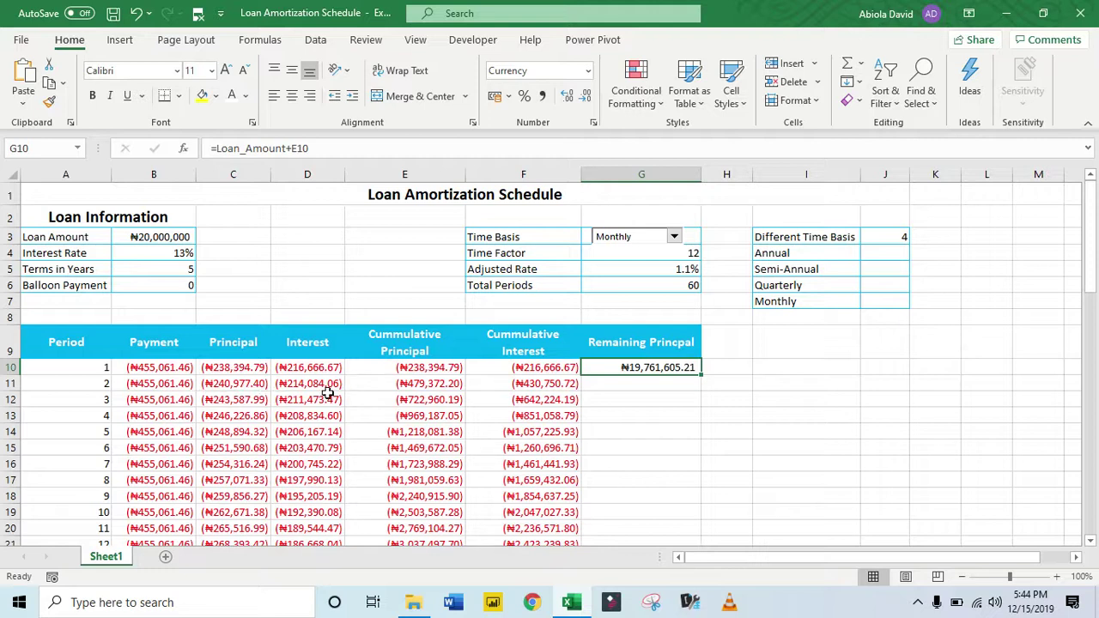
Check E11's SUM formula unchanged, then copy G10's formula text from the formula bar.
click(412, 384)
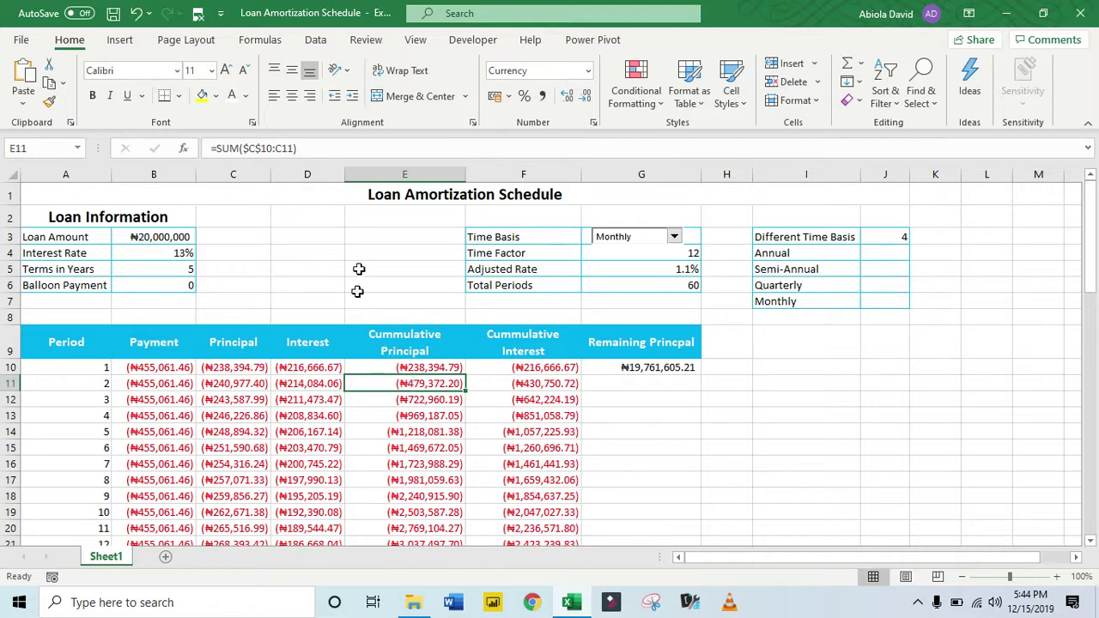
click(292, 147)
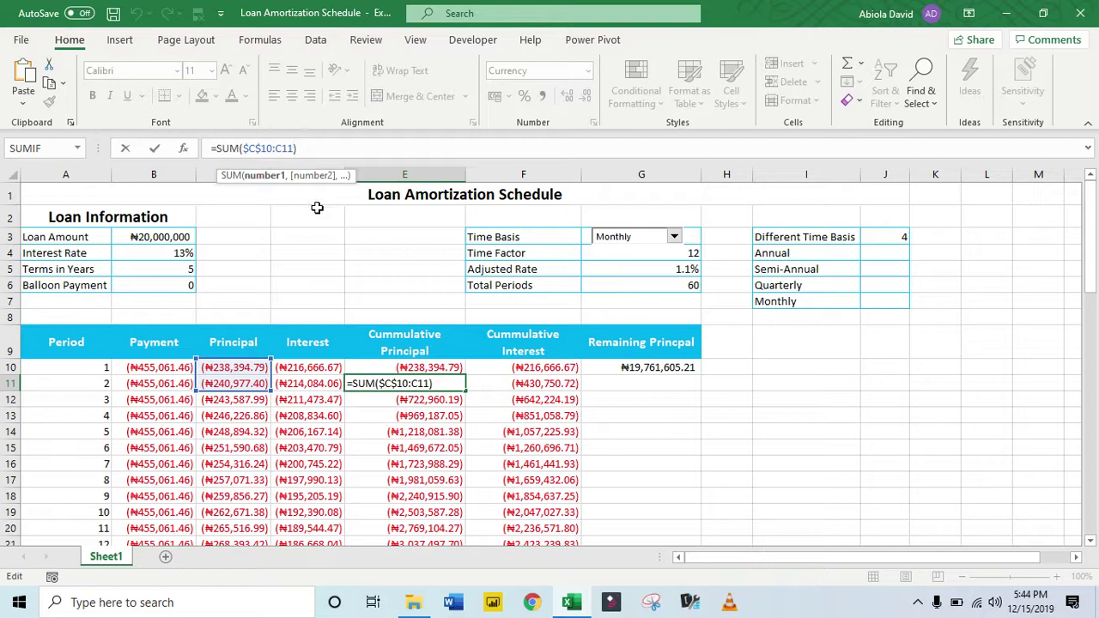
key(ctrl+Return)
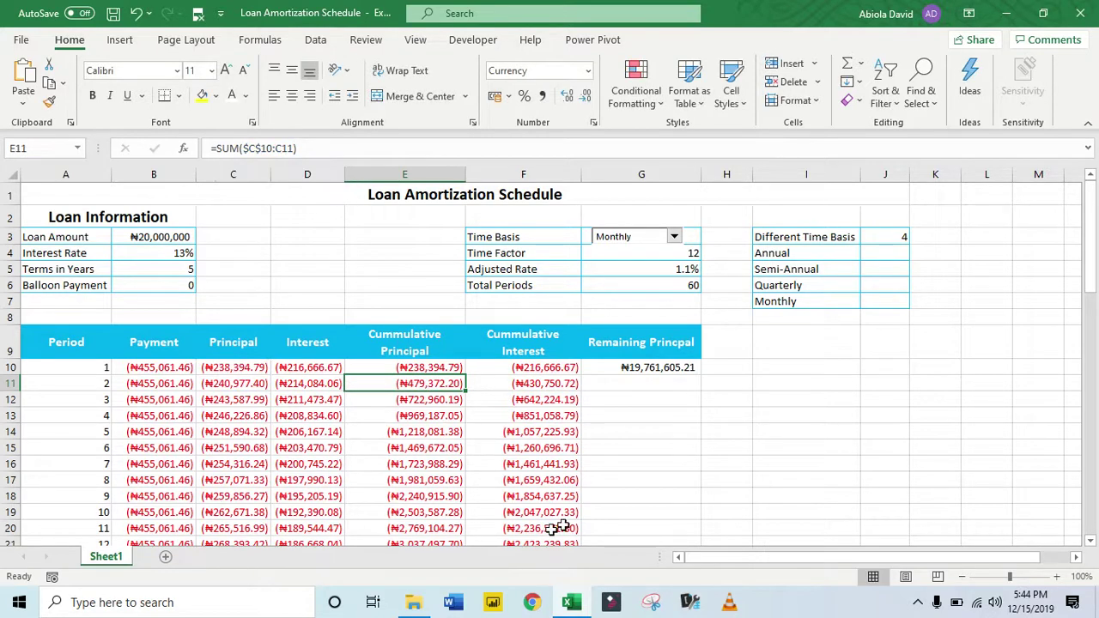
click(655, 383)
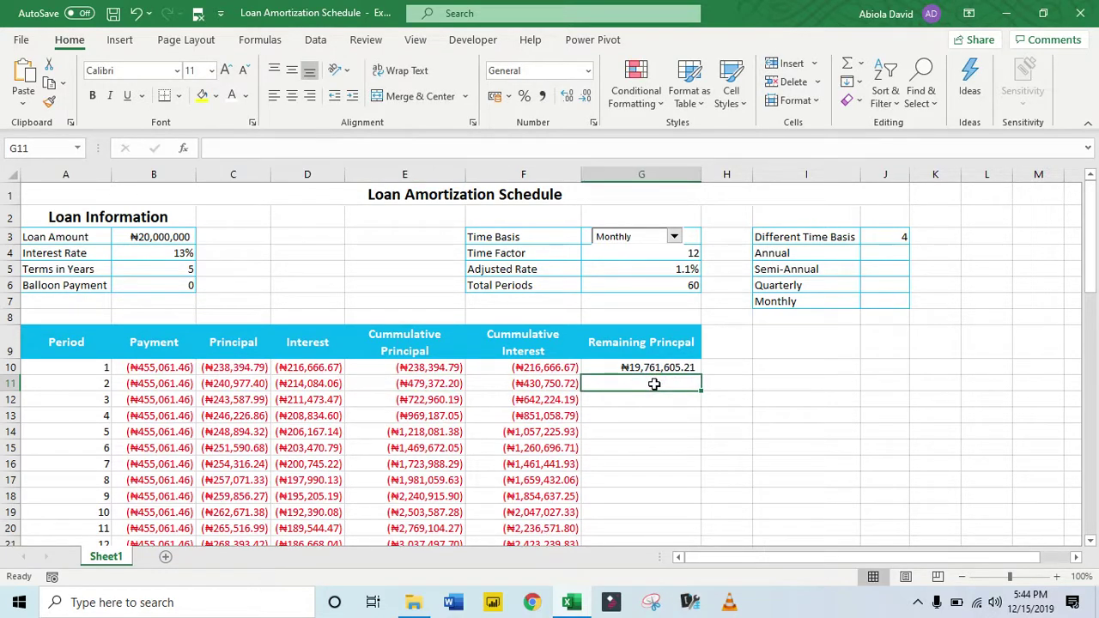
click(651, 368)
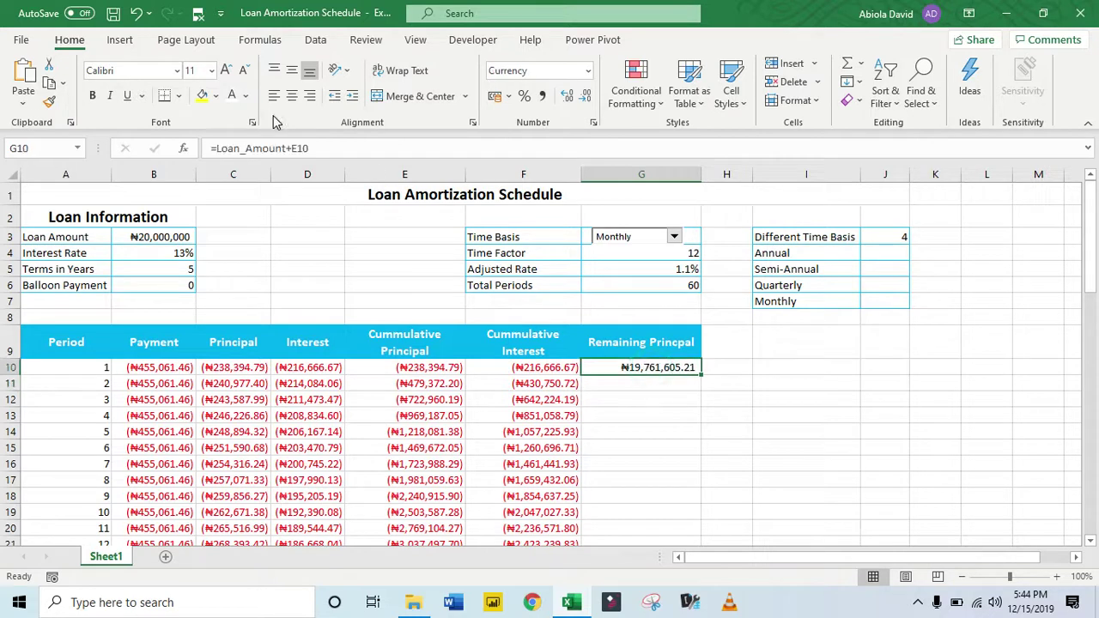
drag(372, 147, 209, 148)
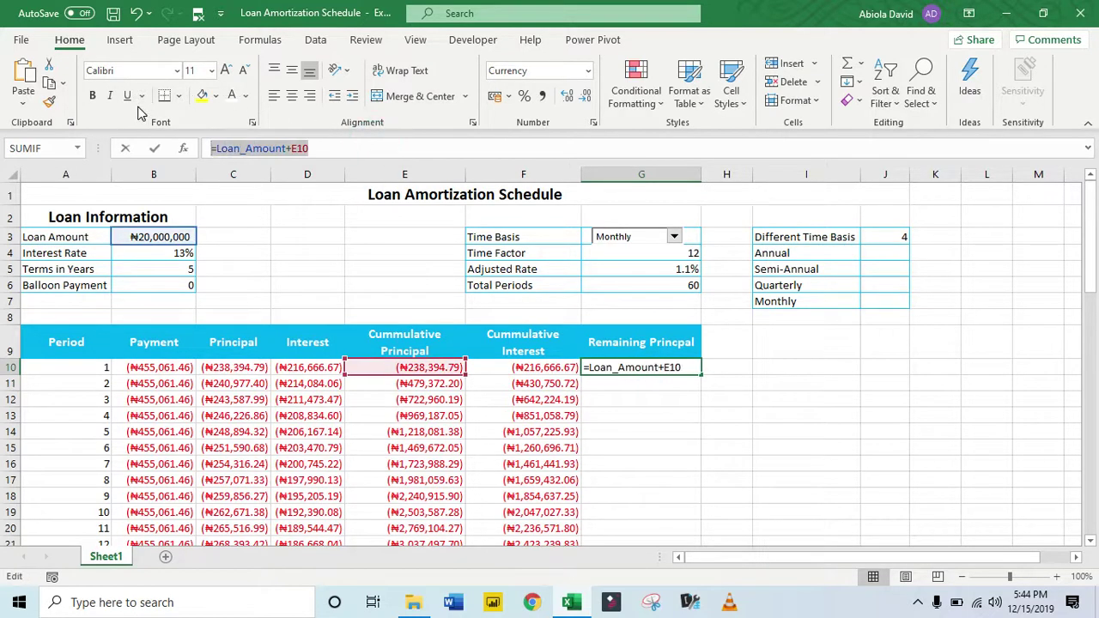
key(Escape)
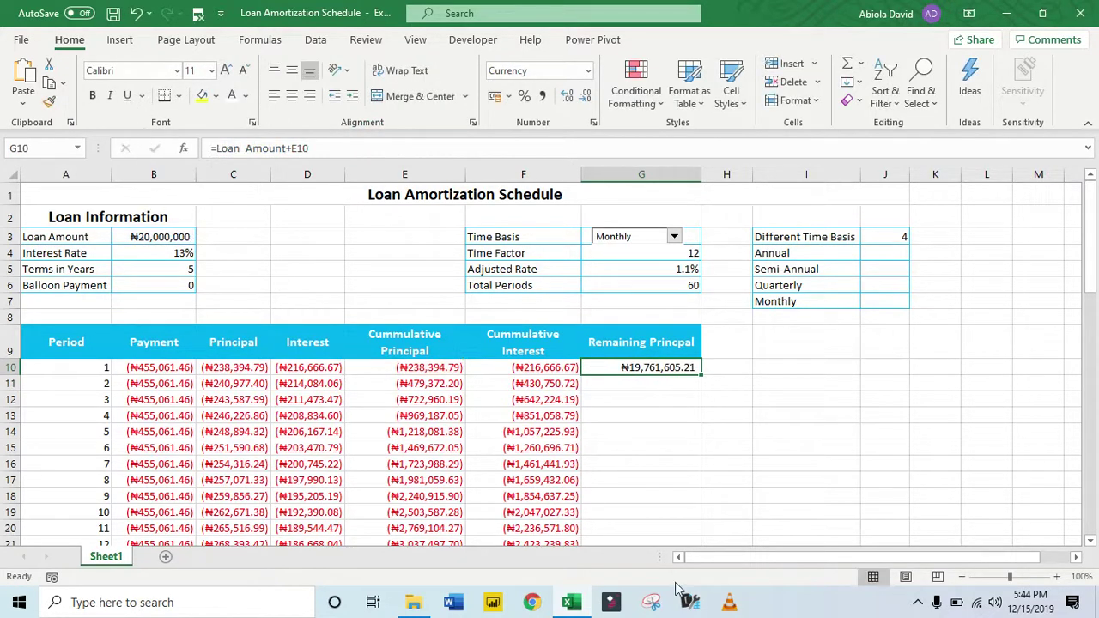
Paste the balance formula into G11 and change it to =Loan_Amount+E11.
click(632, 382)
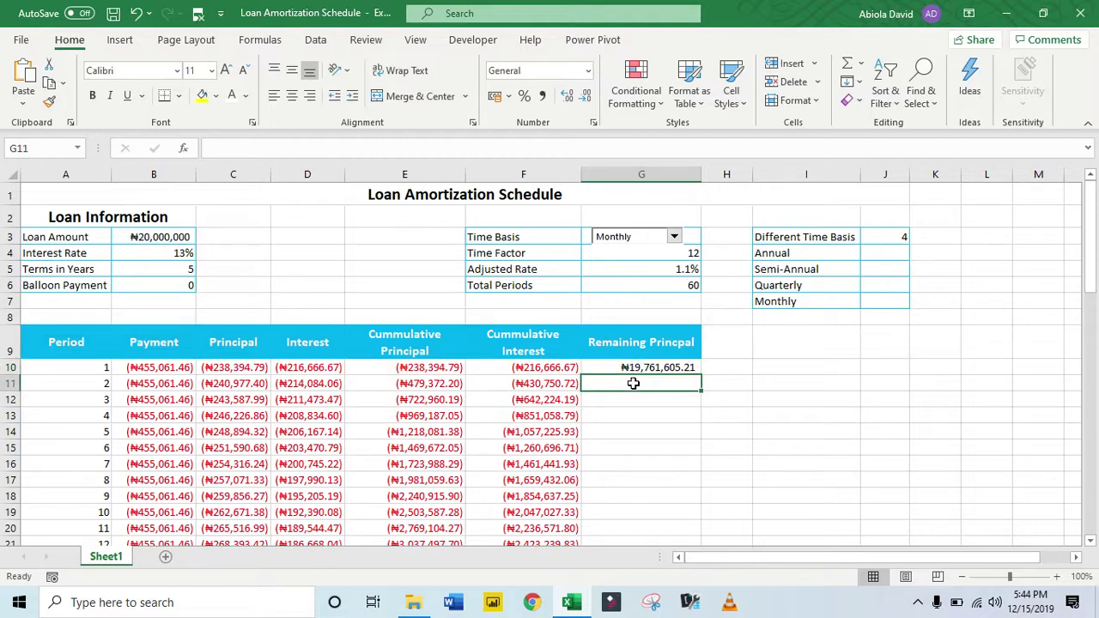
key(ctrl+v)
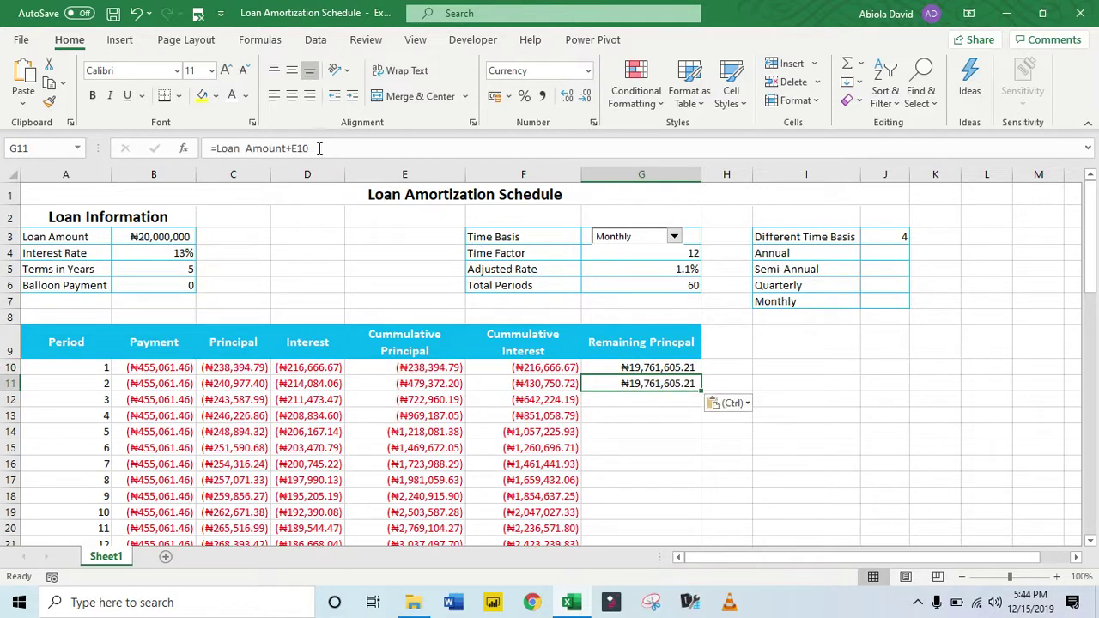
click(319, 147)
key(BackSpace)
text(1)
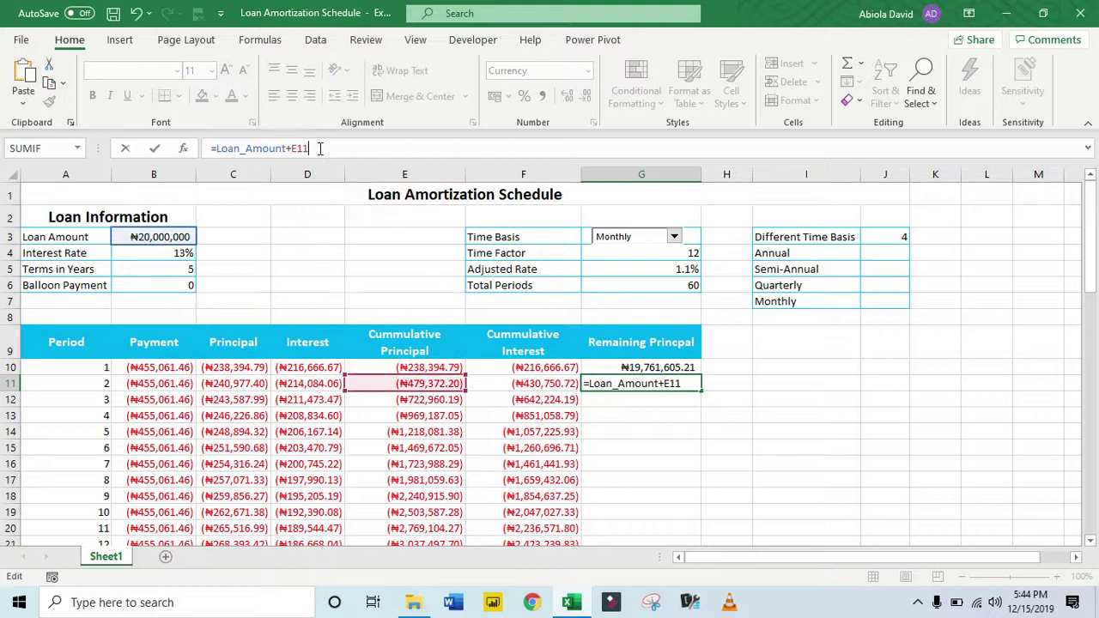
key(ctrl+Return)
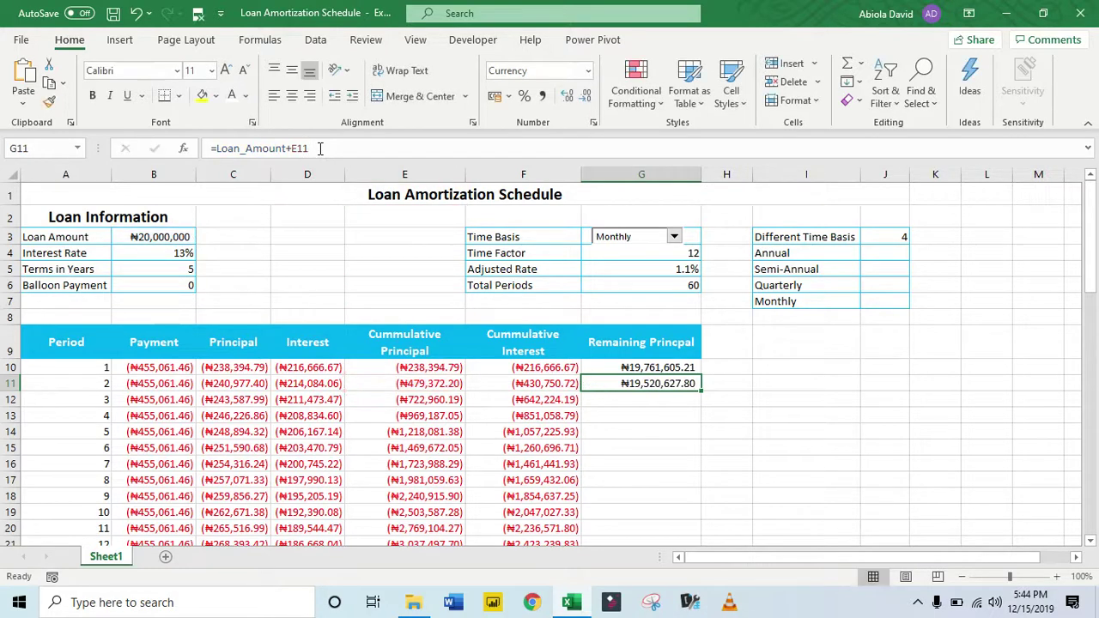
Fill G11's formula down column G and confirm period 60 reaches ₦0.00.
double_click(702, 393)
click(674, 392)
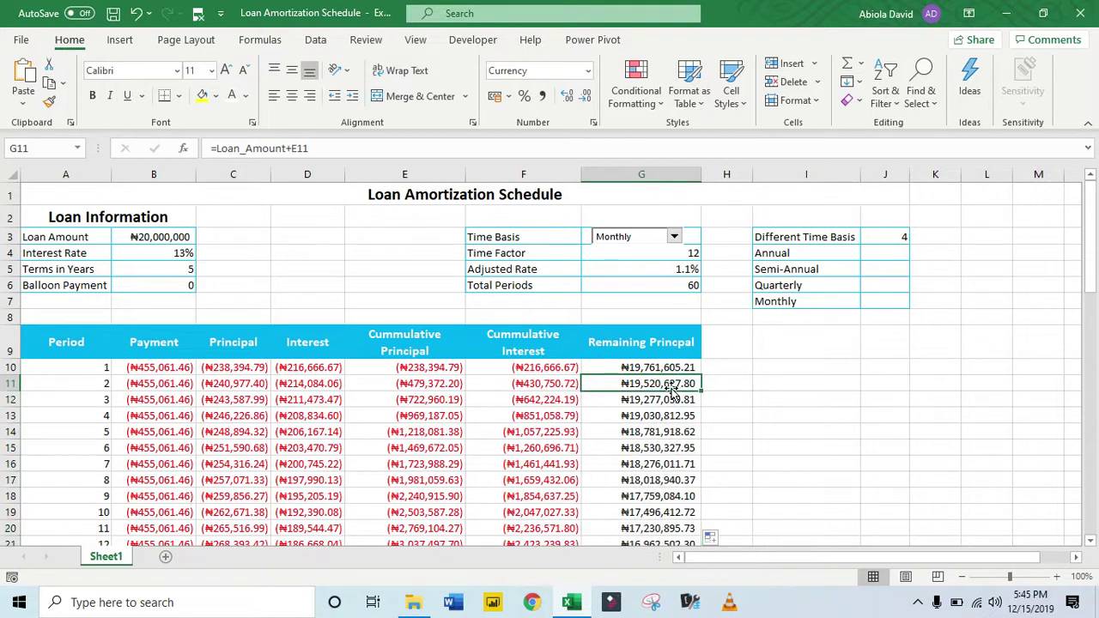
key(ctrl+Down)
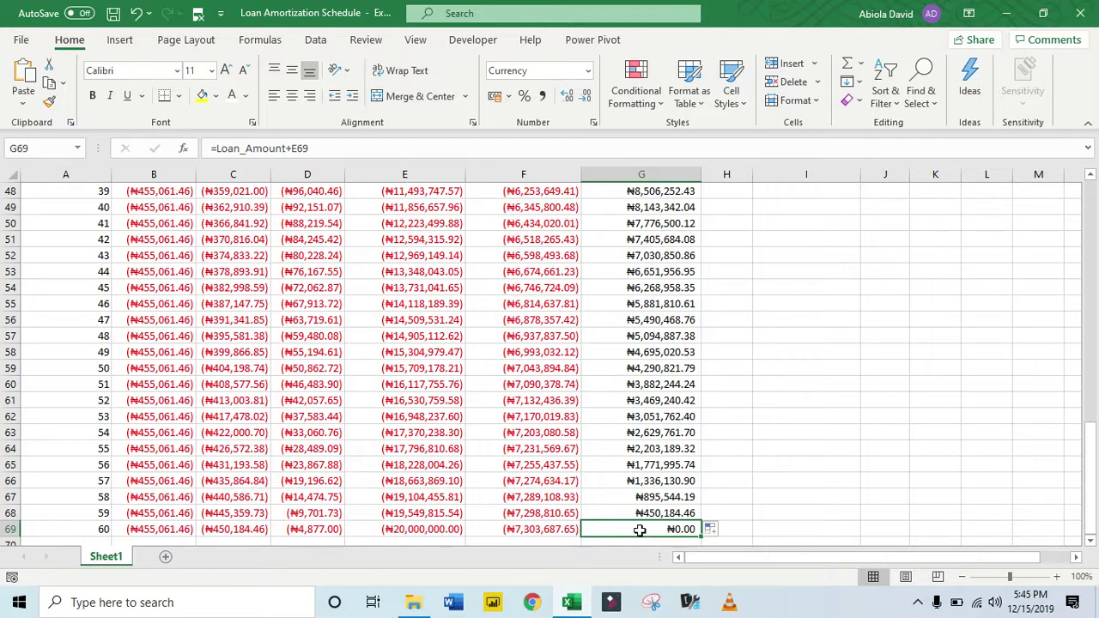
key(ctrl+Up)
key(Up)
key(Up)
key(Up)
key(Up)
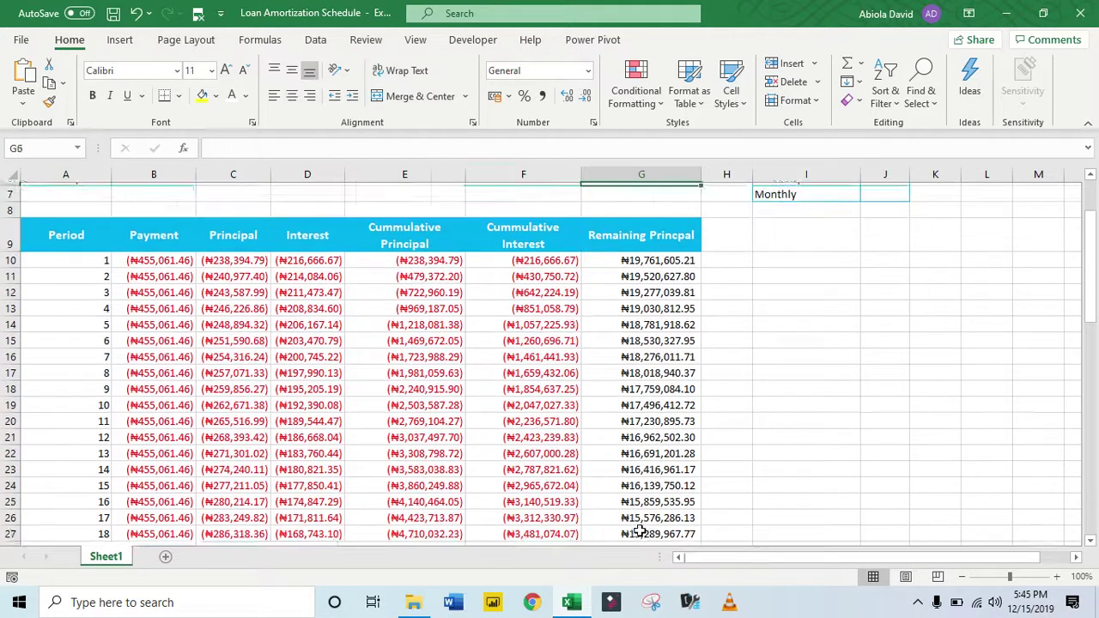
key(Up)
key(Up)
key(Up)
key(Up)
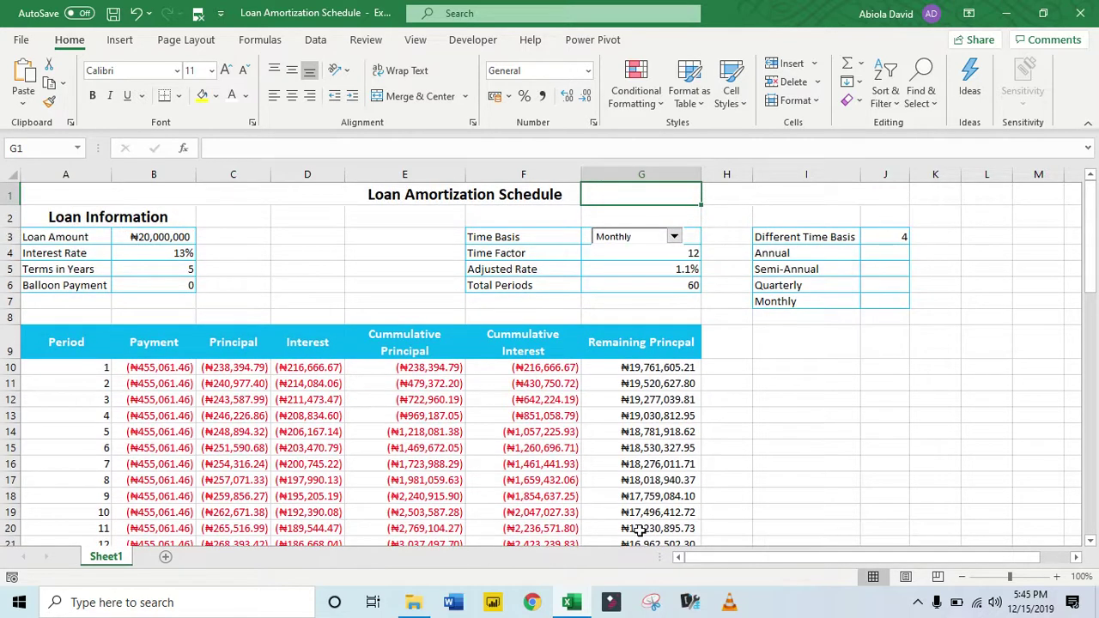
Set Time Basis in G3 to Quarterly and check the schedule ends at period 20.
click(674, 237)
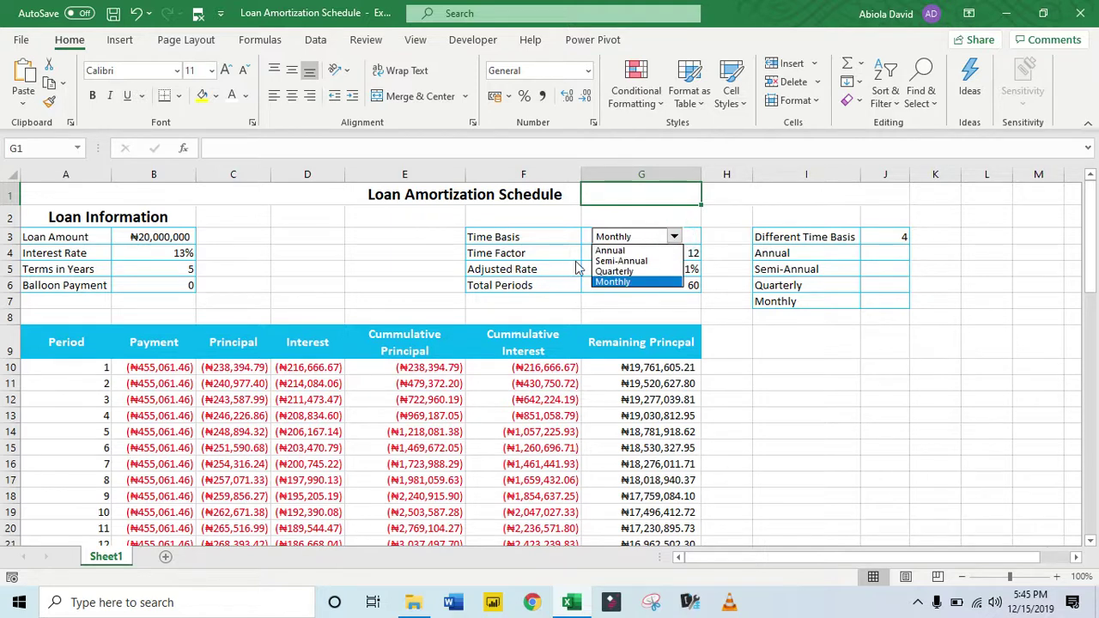
click(615, 272)
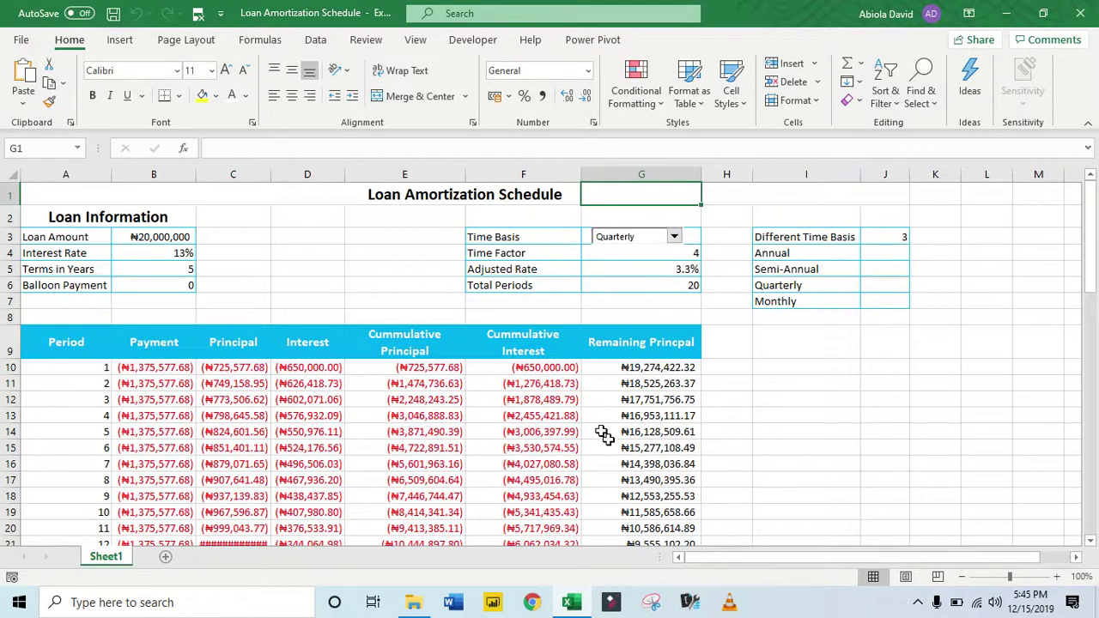
drag(1090, 230, 1030, 352)
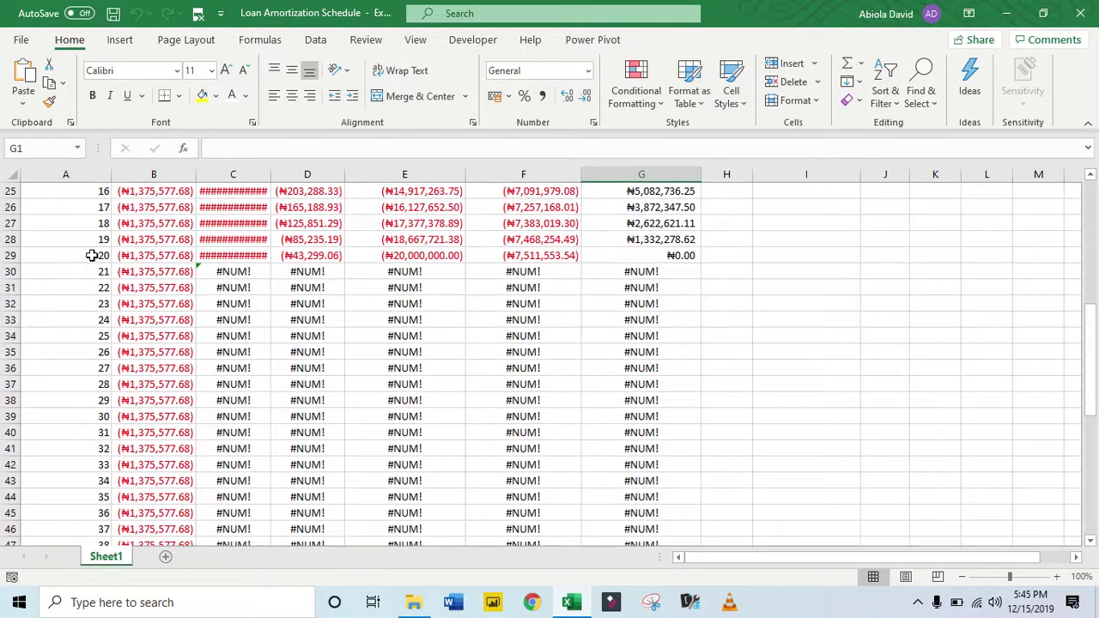
click(11, 256)
drag(1087, 365, 1092, 189)
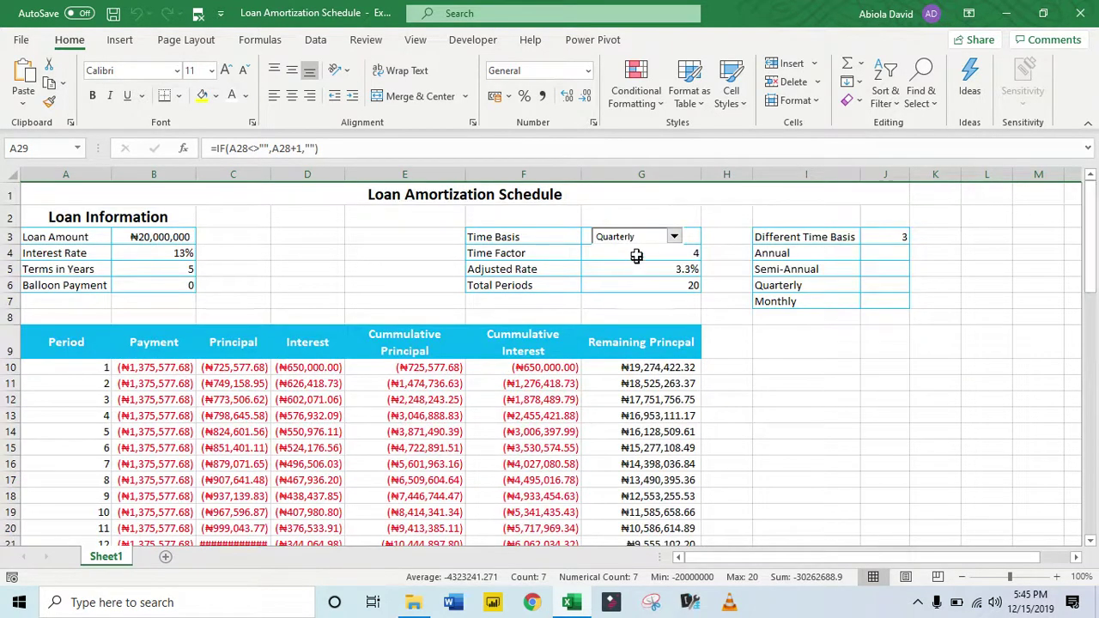
Switch Time Basis to Semi-Annual and review the resulting period numbers.
click(674, 236)
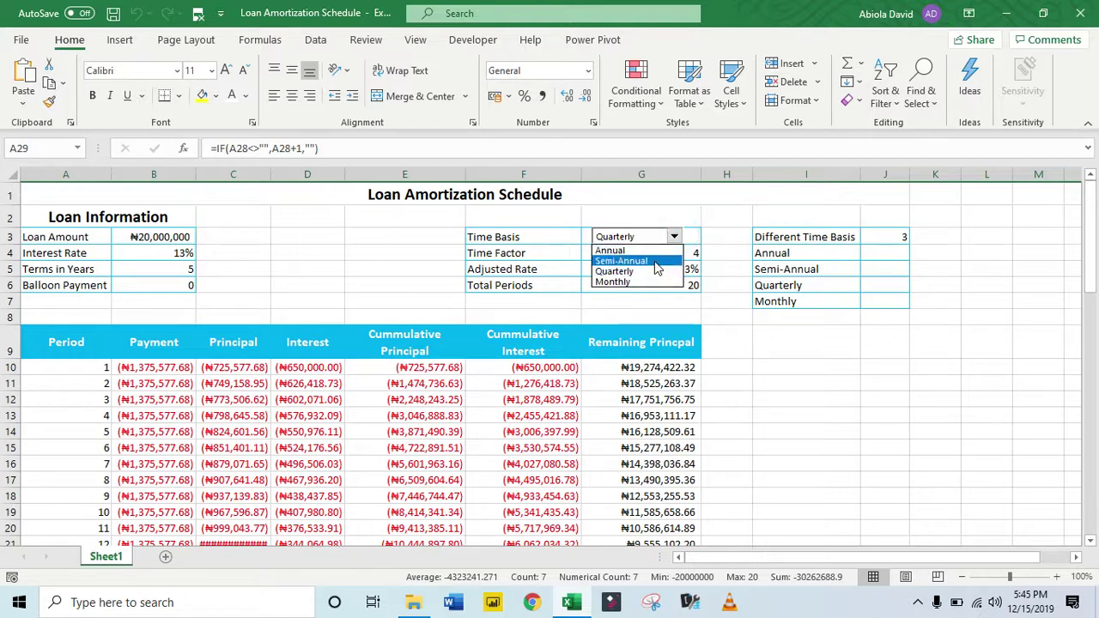
click(650, 261)
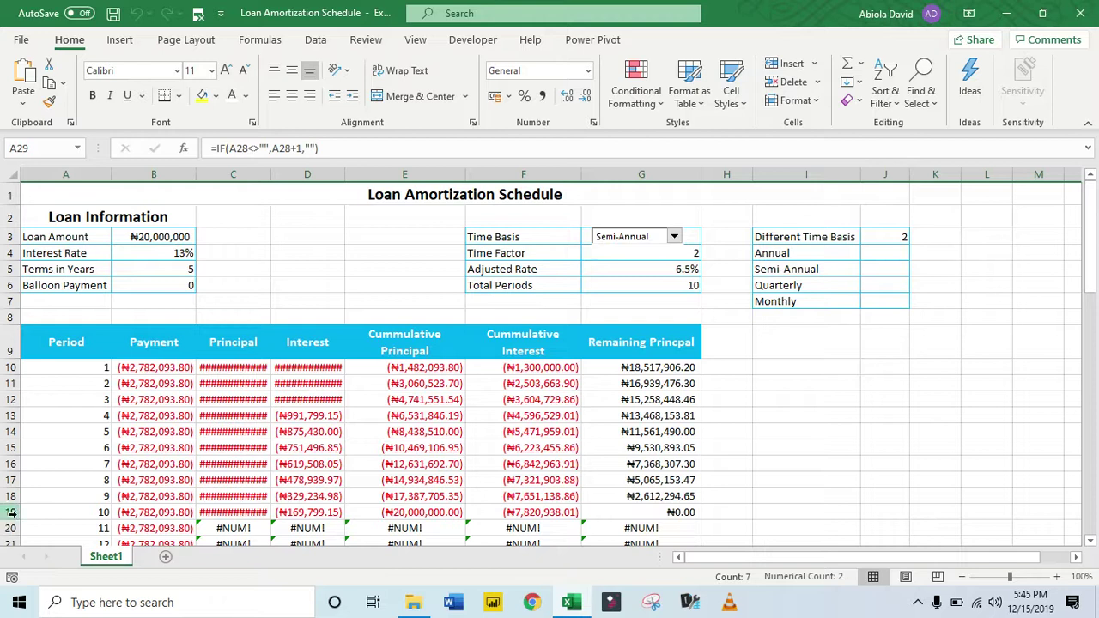
drag(69, 367, 100, 513)
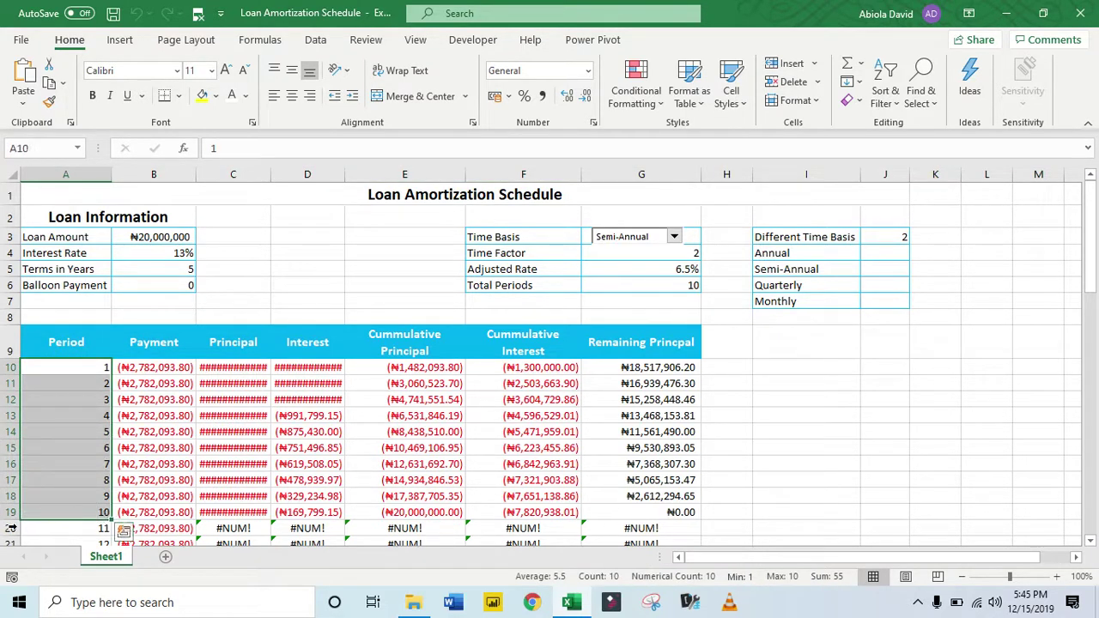
Try Quarterly and check row 29, then set Time Basis back to Monthly.
click(674, 236)
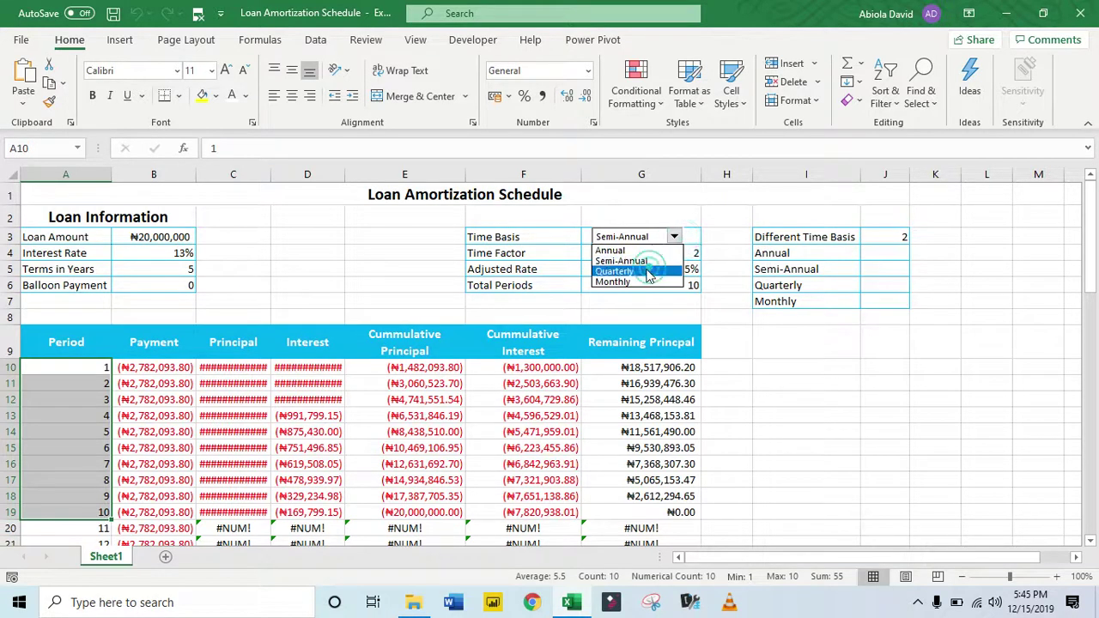
click(650, 271)
drag(1088, 261, 1094, 412)
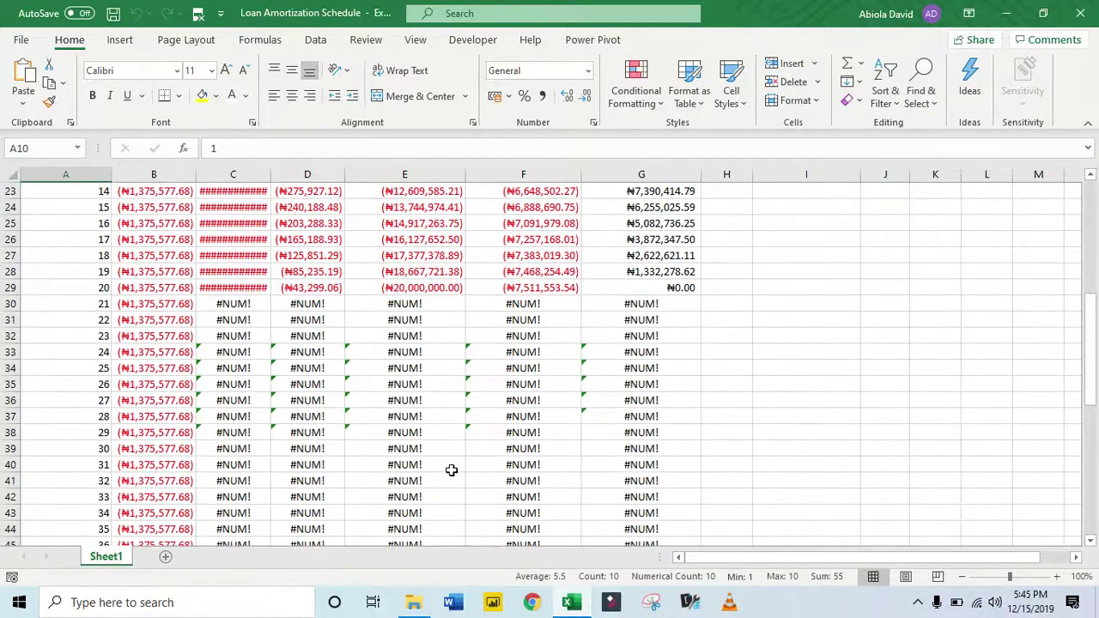
click(35, 287)
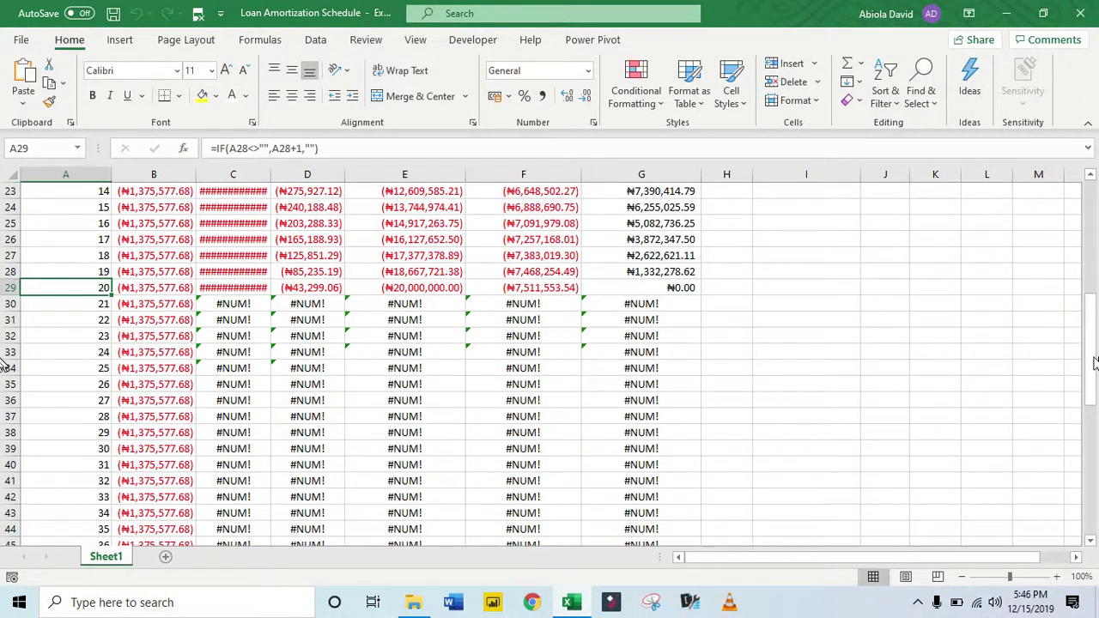
drag(1092, 352, 1092, 237)
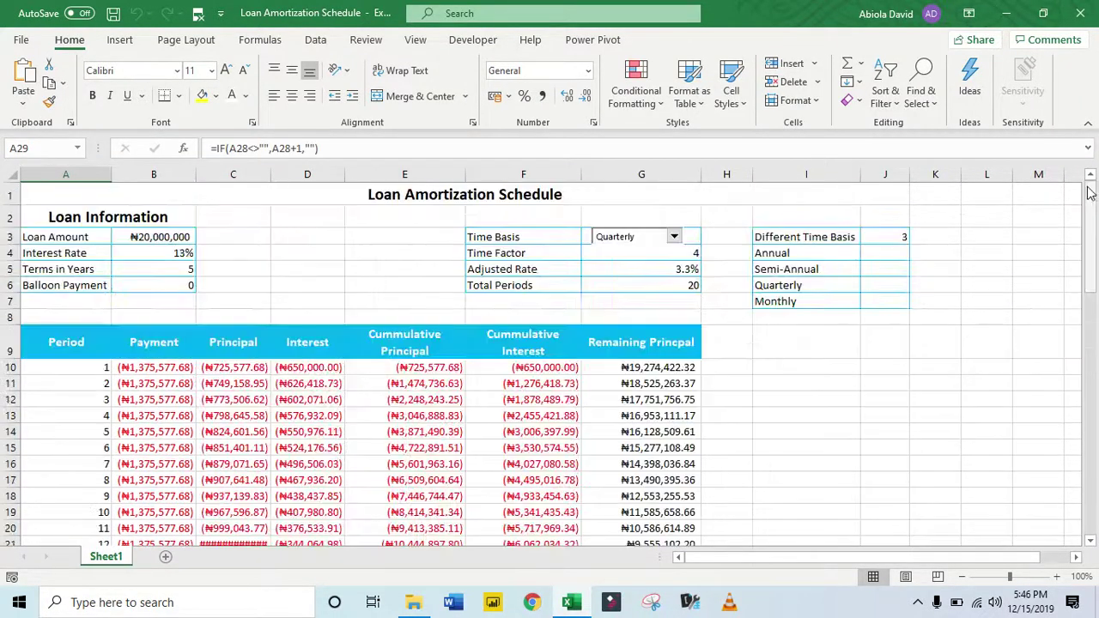
click(672, 239)
click(640, 288)
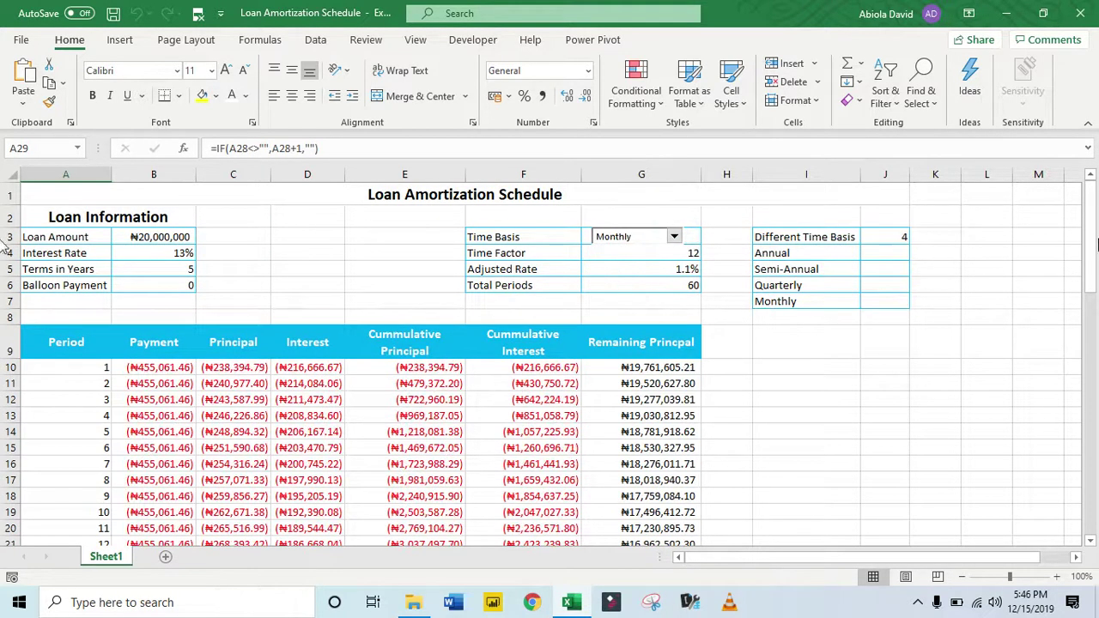